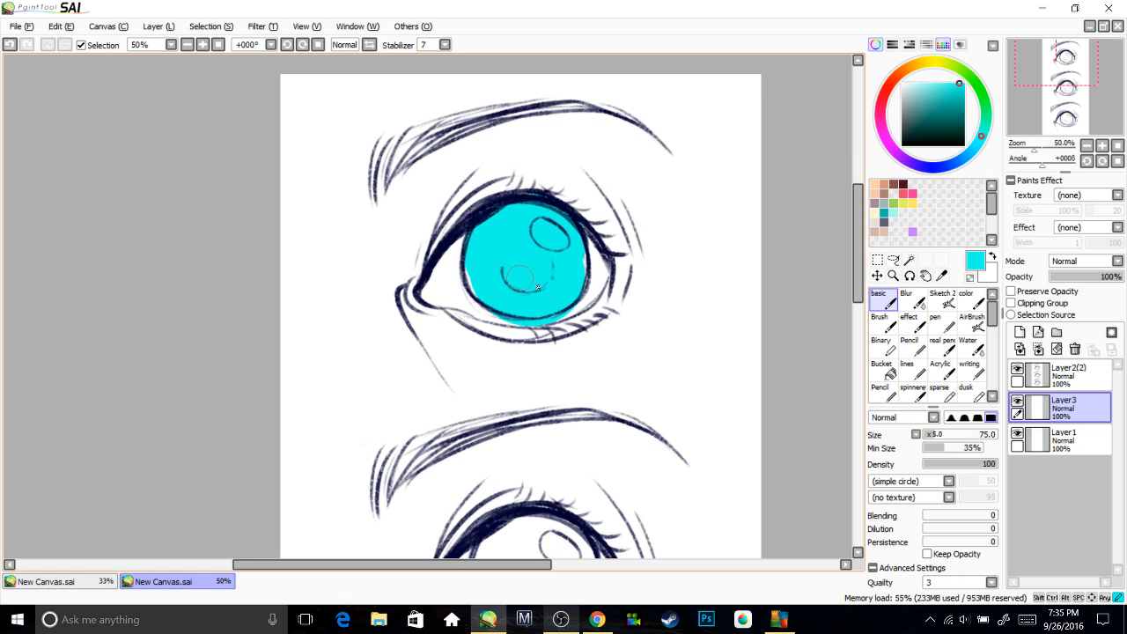
Paint a pale yellow-orange skin base around the top eye on Layer3 with the brush size at 315.
{"action": "left_click", "coordinate": [919, 64]}
{"action": "left_click", "coordinate": [917, 83]}
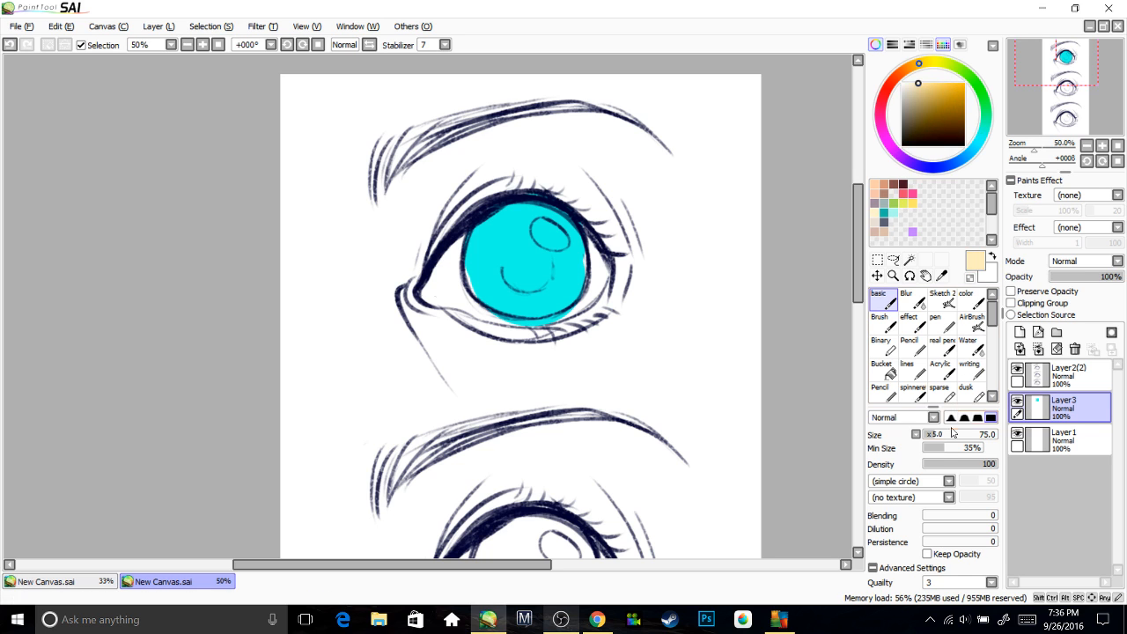
{"action": "left_click_drag", "start_coordinate": [951, 431], "coordinate": [968, 434]}
{"action": "left_click_drag", "start_coordinate": [459, 196], "coordinate": [396, 264]}
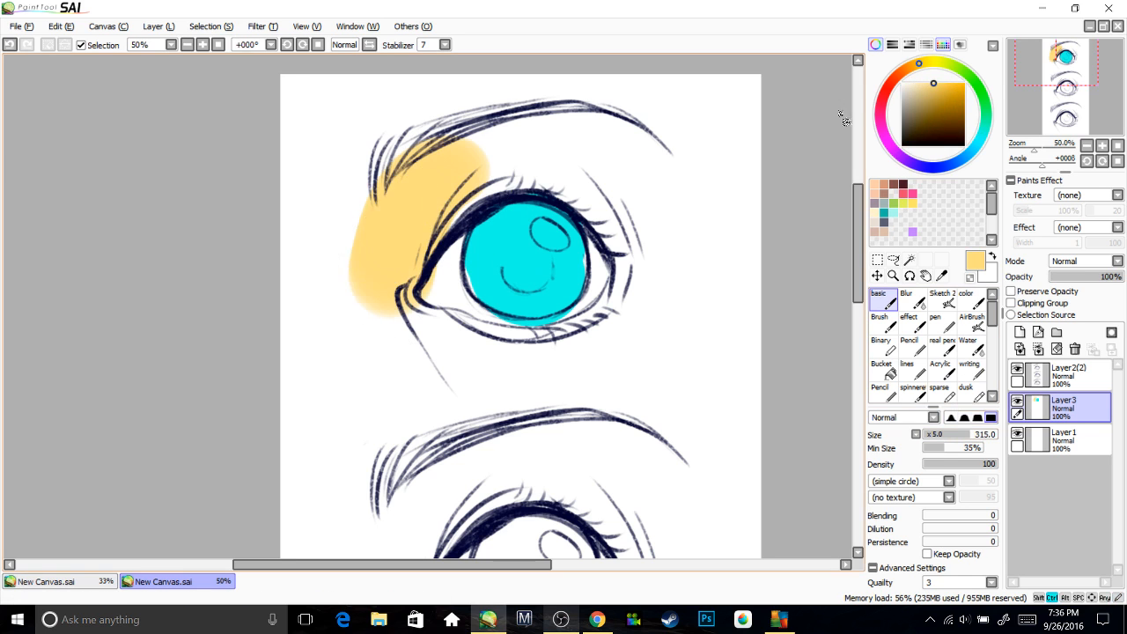
{"action": "key", "text": "ctrl+z"}
{"action": "mouse_move", "coordinate": [467, 171]}
{"action": "left_mouse_down"}
{"action": "mouse_move", "coordinate": [435, 179]}
{"action": "mouse_move", "coordinate": [410, 200]}
{"action": "mouse_move", "coordinate": [644, 223]}
{"action": "mouse_move", "coordinate": [559, 157]}
{"action": "mouse_move", "coordinate": [484, 301]}
{"action": "mouse_move", "coordinate": [477, 360]}
{"action": "mouse_move", "coordinate": [454, 362]}
{"action": "mouse_move", "coordinate": [636, 331]}
{"action": "mouse_move", "coordinate": [651, 285]}
{"action": "mouse_move", "coordinate": [612, 151]}
{"action": "mouse_move", "coordinate": [663, 291]}
{"action": "left_mouse_up"}
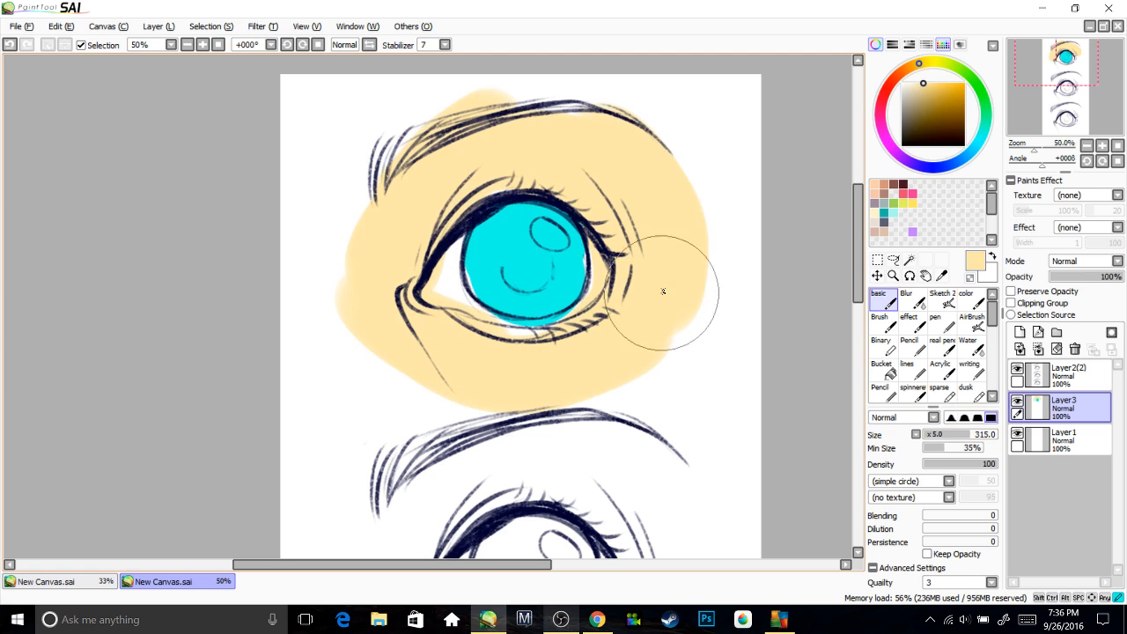
{"action": "left_click_drag", "start_coordinate": [365, 220], "coordinate": [362, 267]}
Fill the large iris highlight and the eye white with pure white using a size 40 brush.
{"action": "left_click", "coordinate": [929, 434]}
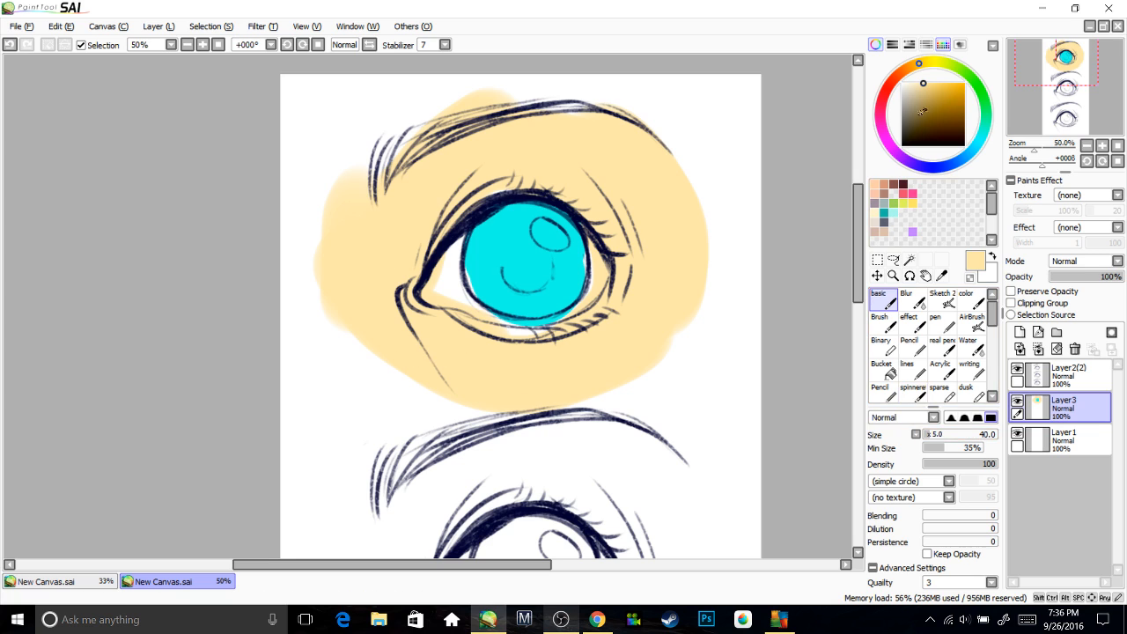
{"action": "left_click", "coordinate": [902, 83]}
{"action": "mouse_move", "coordinate": [548, 228]}
{"action": "left_mouse_down"}
{"action": "mouse_move", "coordinate": [562, 243]}
{"action": "mouse_move", "coordinate": [539, 229]}
{"action": "left_mouse_up"}
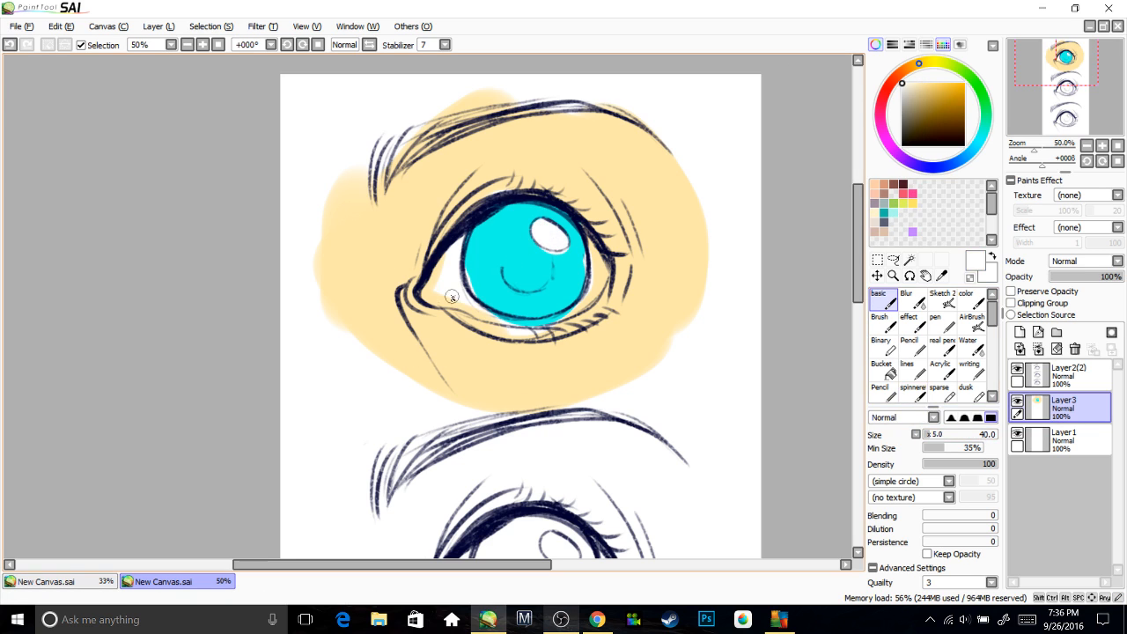
{"action": "mouse_move", "coordinate": [452, 296]}
{"action": "left_mouse_down"}
{"action": "mouse_move", "coordinate": [539, 321]}
{"action": "mouse_move", "coordinate": [574, 310]}
{"action": "mouse_move", "coordinate": [600, 276]}
{"action": "mouse_move", "coordinate": [590, 301]}
{"action": "mouse_move", "coordinate": [604, 254]}
{"action": "left_mouse_up"}
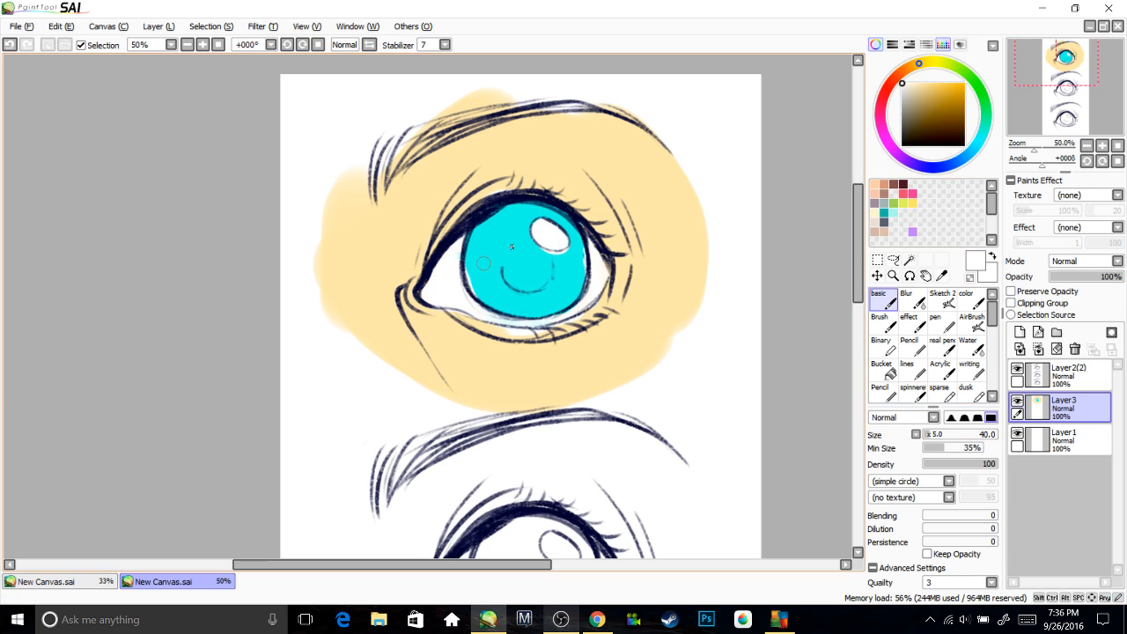
Shade the upper part of the iris and eye white in near-black on a new layer at 49% opacity.
{"action": "left_click", "coordinate": [902, 98]}
{"action": "left_click_drag", "start_coordinate": [896, 134], "coordinate": [902, 141]}
{"action": "left_click", "coordinate": [1019, 332]}
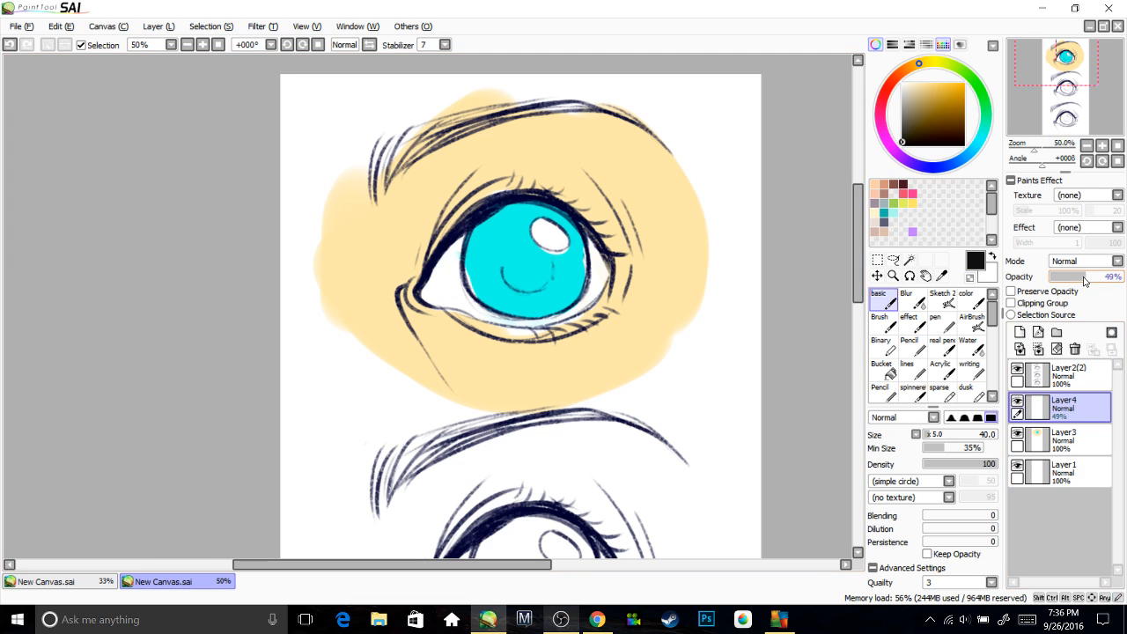
{"action": "left_click_drag", "start_coordinate": [1119, 276], "coordinate": [1086, 277]}
{"action": "left_click_drag", "start_coordinate": [456, 242], "coordinate": [604, 248]}
{"action": "mouse_move", "coordinate": [458, 238]}
{"action": "left_mouse_down"}
{"action": "mouse_move", "coordinate": [538, 212]}
{"action": "mouse_move", "coordinate": [598, 255]}
{"action": "mouse_move", "coordinate": [511, 219]}
{"action": "mouse_move", "coordinate": [555, 241]}
{"action": "left_mouse_up"}
{"action": "key", "text": "e"}
{"action": "left_click_drag", "start_coordinate": [682, 261], "coordinate": [674, 281]}
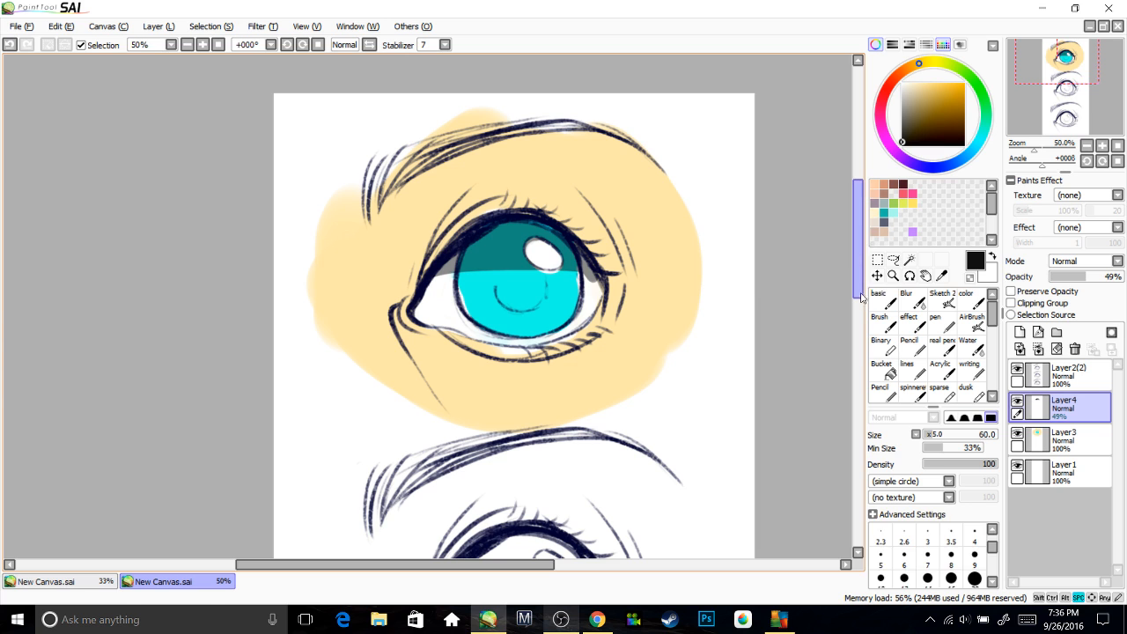
Tint the skin around both eye corners and under the lower lid orange on Layer4 with the color brush at size 220.
{"action": "left_click", "coordinate": [879, 300]}
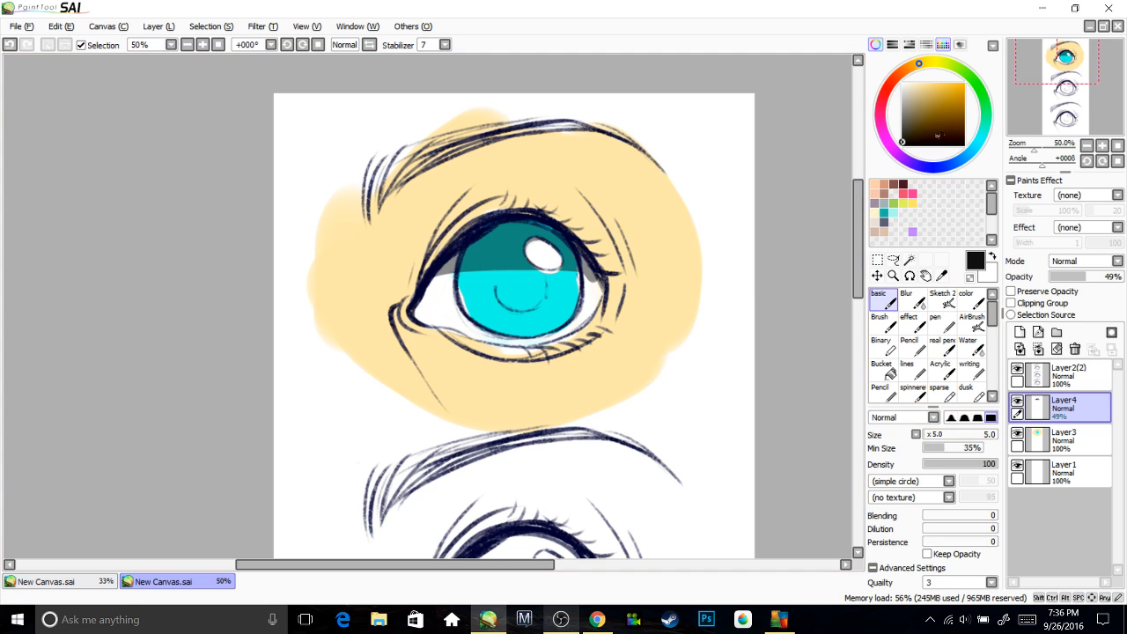
{"action": "right_click", "coordinate": [563, 199]}
{"action": "left_click_drag", "start_coordinate": [557, 233], "coordinate": [541, 213]}
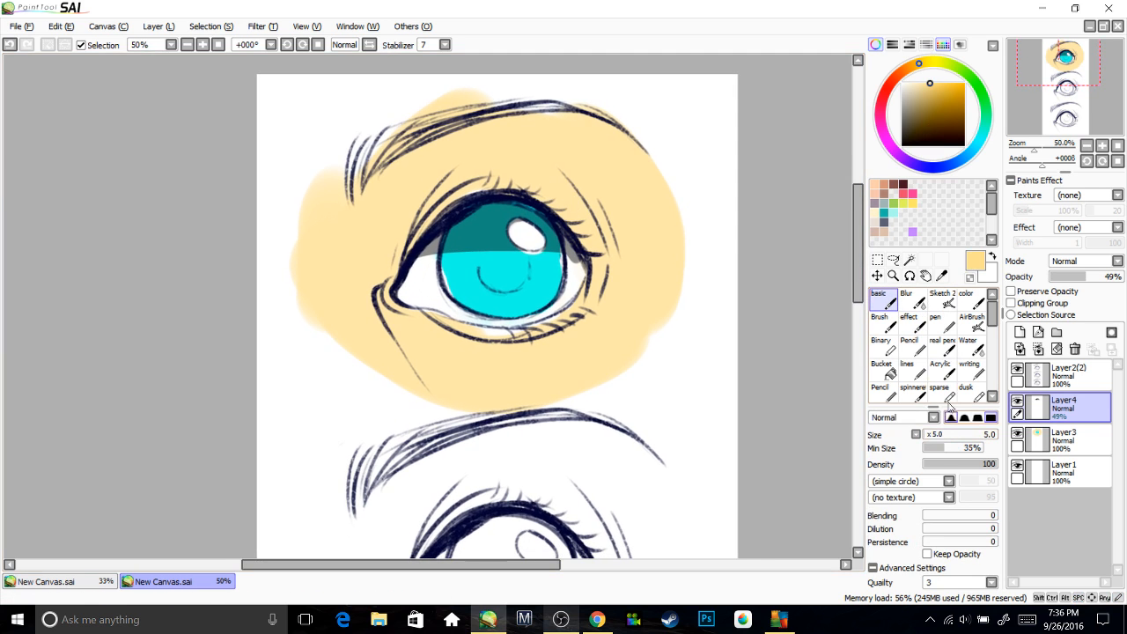
{"action": "left_click", "coordinate": [969, 301]}
{"action": "left_click", "coordinate": [878, 183]}
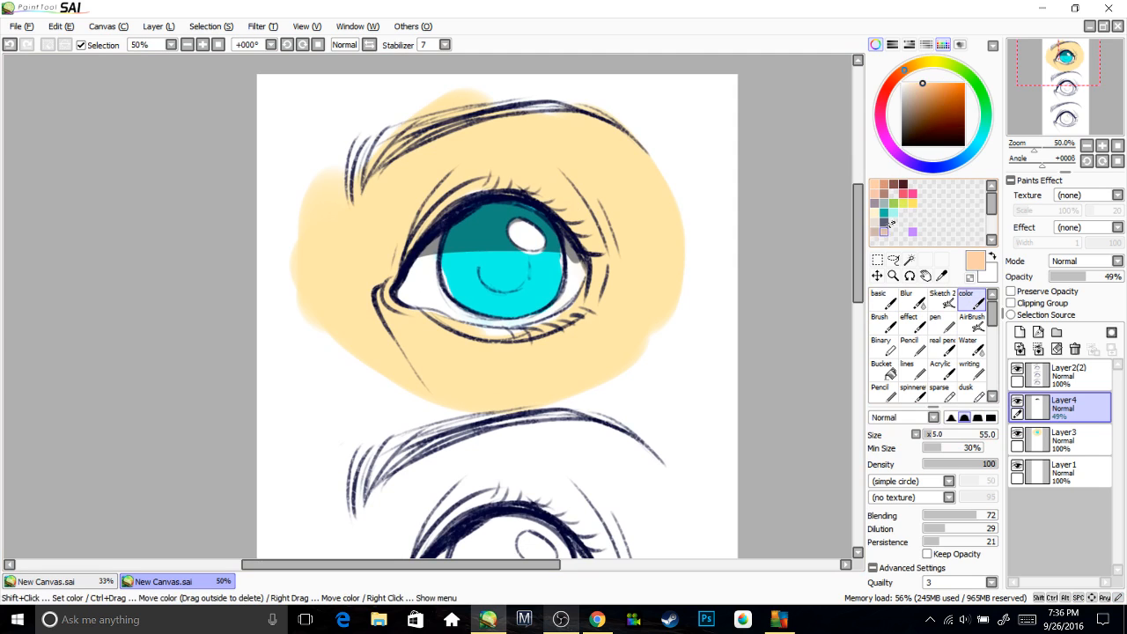
{"action": "left_click", "coordinate": [1067, 378]}
{"action": "left_click", "coordinate": [1065, 407]}
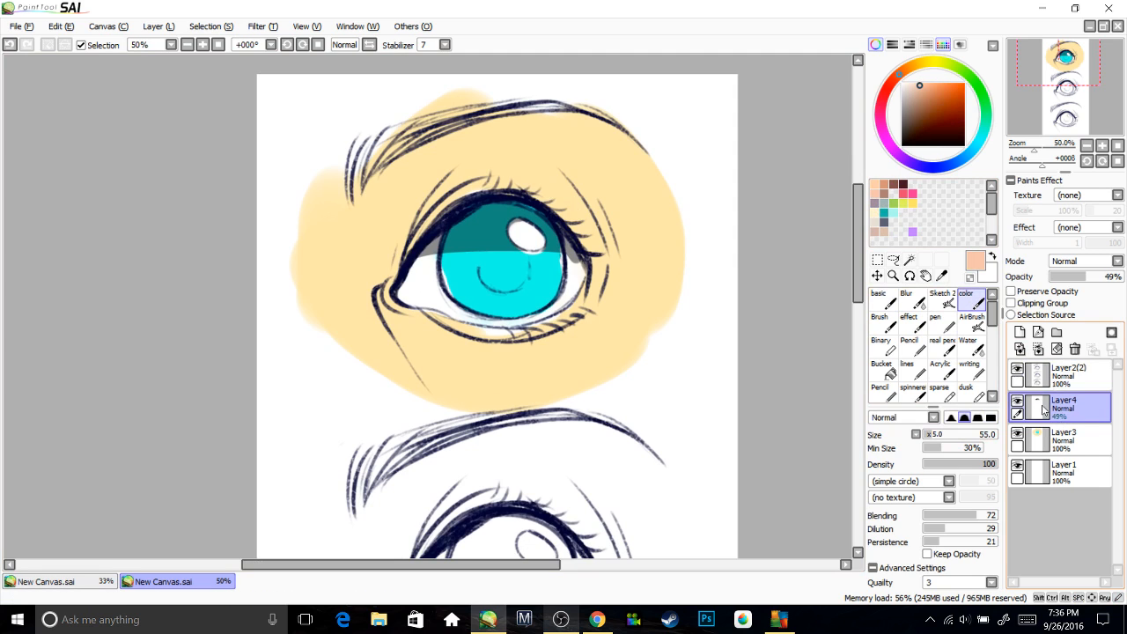
{"action": "left_click", "coordinate": [935, 436]}
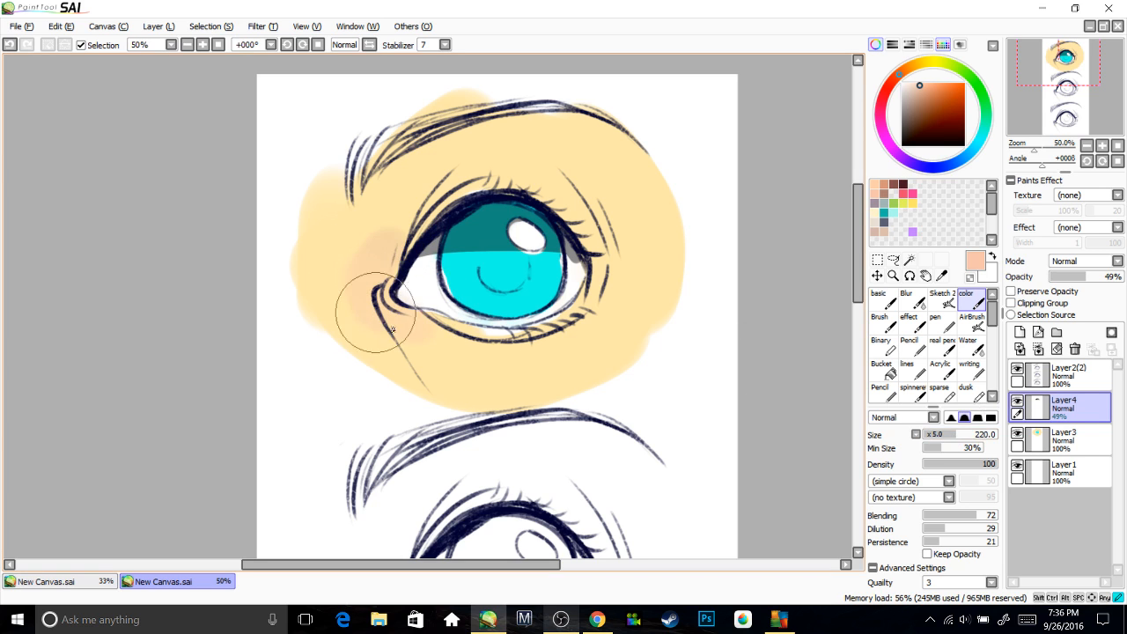
{"action": "left_click", "coordinate": [939, 83]}
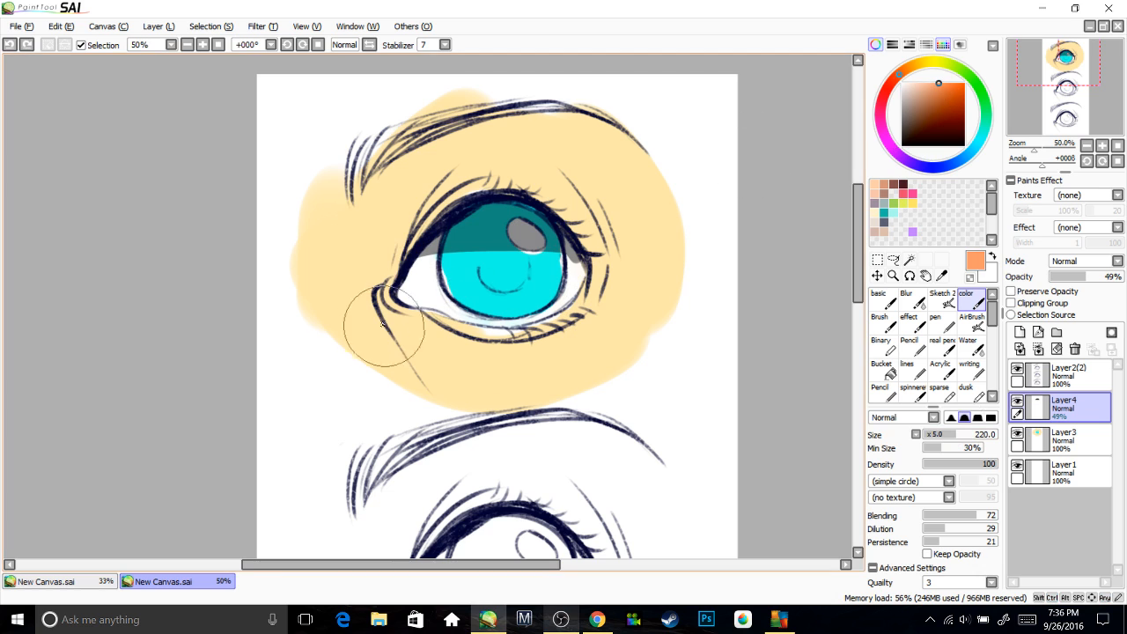
{"action": "left_click_drag", "start_coordinate": [385, 327], "coordinate": [392, 282]}
{"action": "mouse_move", "coordinate": [621, 288]}
{"action": "left_mouse_down"}
{"action": "mouse_move", "coordinate": [604, 205]}
{"action": "mouse_move", "coordinate": [600, 309]}
{"action": "left_mouse_up"}
{"action": "right_click", "coordinate": [634, 181]}
{"action": "mouse_move", "coordinate": [593, 167]}
{"action": "left_mouse_down"}
{"action": "mouse_move", "coordinate": [633, 283]}
{"action": "mouse_move", "coordinate": [629, 229]}
{"action": "mouse_move", "coordinate": [609, 331]}
{"action": "mouse_move", "coordinate": [491, 354]}
{"action": "mouse_move", "coordinate": [422, 346]}
{"action": "mouse_move", "coordinate": [351, 237]}
{"action": "mouse_move", "coordinate": [366, 250]}
{"action": "mouse_move", "coordinate": [350, 314]}
{"action": "mouse_move", "coordinate": [492, 293]}
{"action": "mouse_move", "coordinate": [527, 280]}
{"action": "left_mouse_up"}
{"action": "left_click", "coordinate": [512, 271], "text": "alt"}
{"action": "key", "text": "ctrl+z"}
{"action": "left_click", "coordinate": [932, 434]}
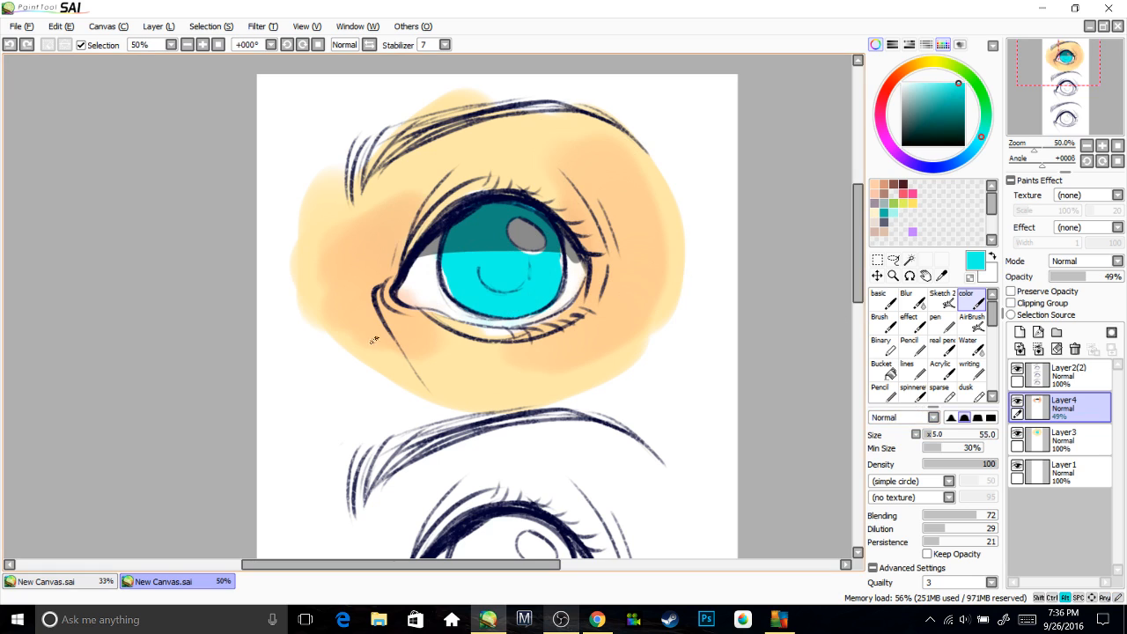
{"action": "right_click", "coordinate": [373, 339]}
Blend saturated red softly over the inner corner of the eye with the color brush at size 270.
{"action": "left_click_drag", "start_coordinate": [892, 102], "coordinate": [888, 85]}
{"action": "left_click", "coordinate": [964, 84]}
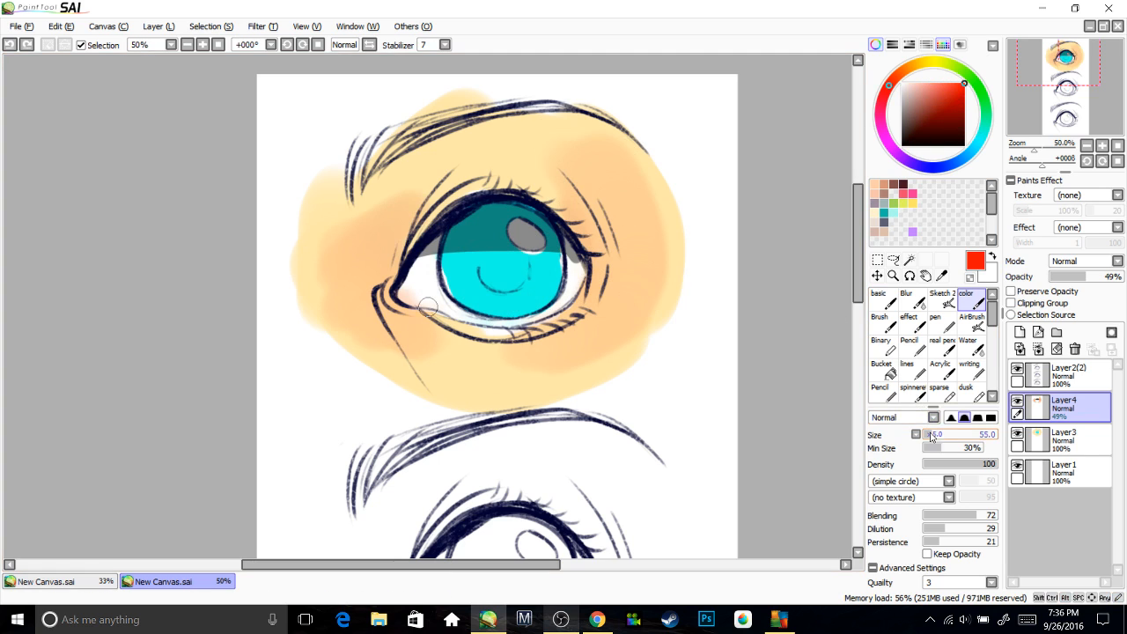
{"action": "left_click_drag", "start_coordinate": [931, 436], "coordinate": [963, 435]}
{"action": "left_click_drag", "start_coordinate": [379, 274], "coordinate": [437, 324]}
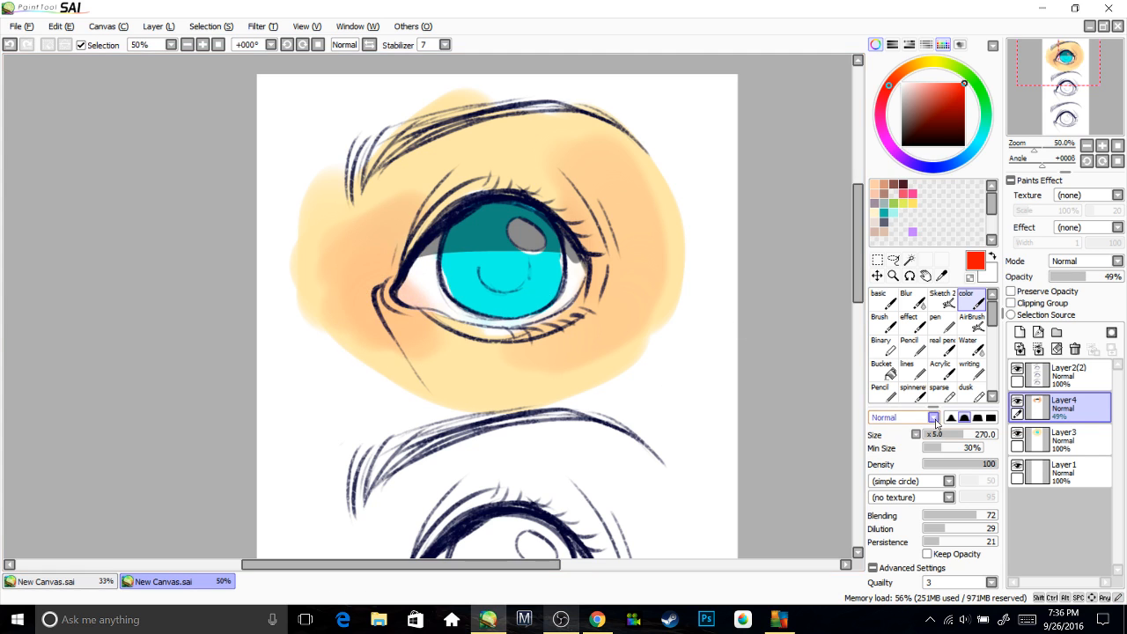
Paint red at the inner and outer eye corners on a new layer with a size 75 brush, and set its opacity to 29%.
{"action": "left_click", "coordinate": [936, 434]}
{"action": "mouse_move", "coordinate": [377, 296]}
{"action": "left_mouse_down"}
{"action": "mouse_move", "coordinate": [392, 272]}
{"action": "mouse_move", "coordinate": [409, 320]}
{"action": "mouse_move", "coordinate": [377, 293]}
{"action": "left_mouse_up"}
{"action": "key", "text": "ctrl+z"}
{"action": "left_click", "coordinate": [1020, 331]}
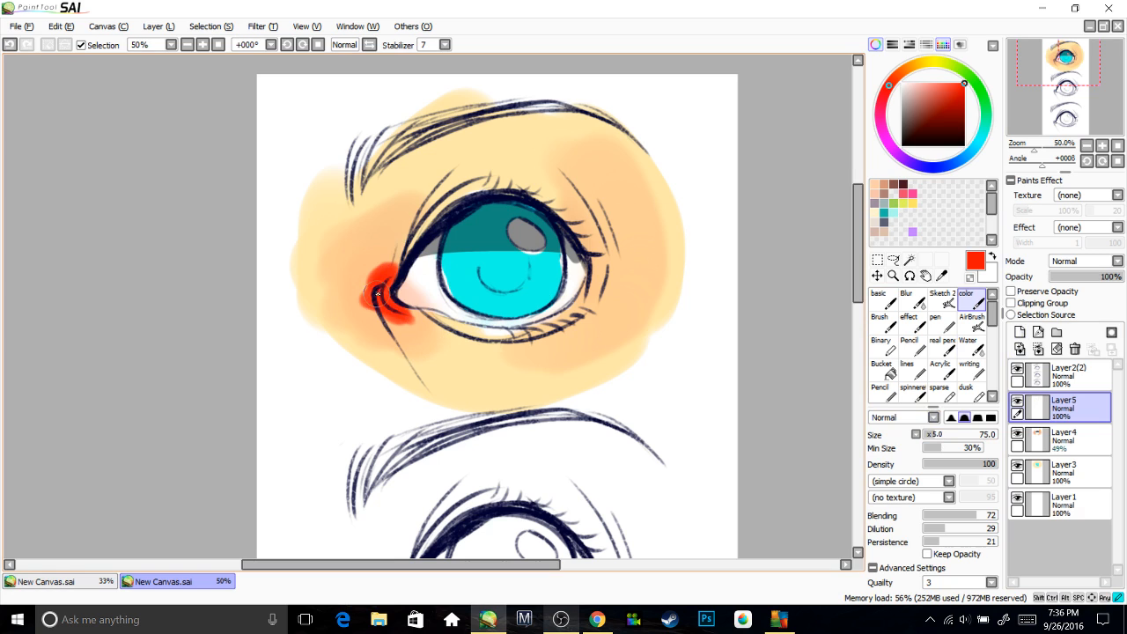
{"action": "mouse_move", "coordinate": [593, 270]}
{"action": "left_mouse_down"}
{"action": "mouse_move", "coordinate": [586, 220]}
{"action": "mouse_move", "coordinate": [598, 293]}
{"action": "mouse_move", "coordinate": [560, 205]}
{"action": "left_mouse_up"}
{"action": "mouse_move", "coordinate": [560, 205]}
{"action": "left_mouse_down"}
{"action": "mouse_move", "coordinate": [601, 273]}
{"action": "mouse_move", "coordinate": [567, 315]}
{"action": "mouse_move", "coordinate": [591, 225]}
{"action": "mouse_move", "coordinate": [607, 295]}
{"action": "left_mouse_up"}
{"action": "left_click_drag", "start_coordinate": [1103, 277], "coordinate": [1070, 277]}
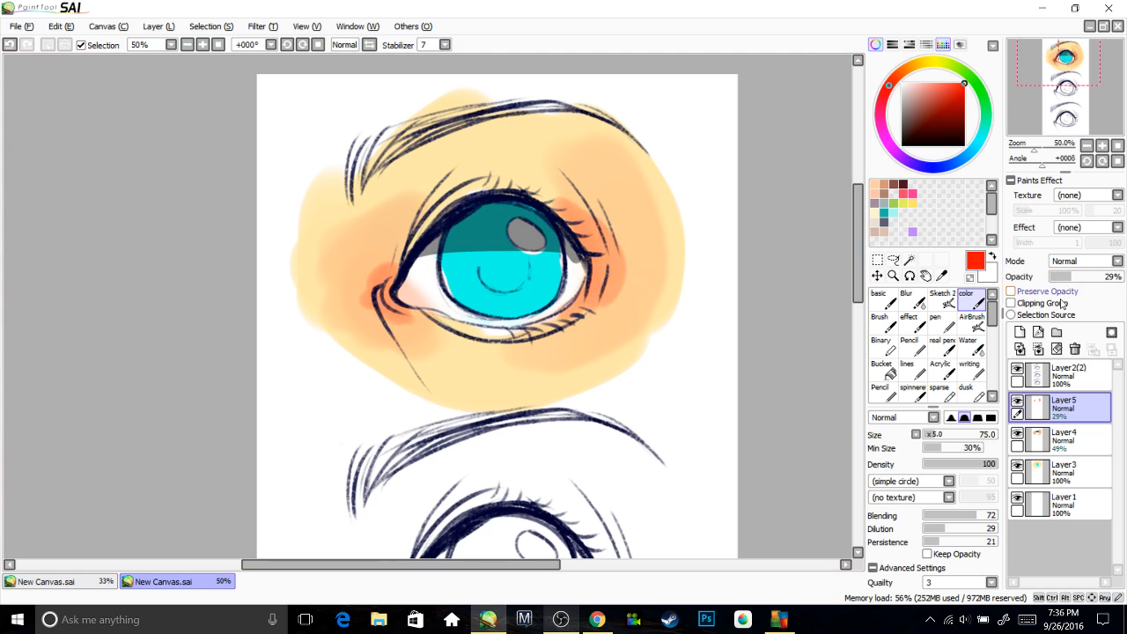
Extend the red shading along the upper lid crease and beneath the lower lid.
{"action": "left_click_drag", "start_coordinate": [568, 293], "coordinate": [569, 306]}
{"action": "mouse_move", "coordinate": [415, 242]}
{"action": "left_mouse_down"}
{"action": "mouse_move", "coordinate": [477, 202]}
{"action": "mouse_move", "coordinate": [435, 215]}
{"action": "mouse_move", "coordinate": [577, 227]}
{"action": "left_mouse_up"}
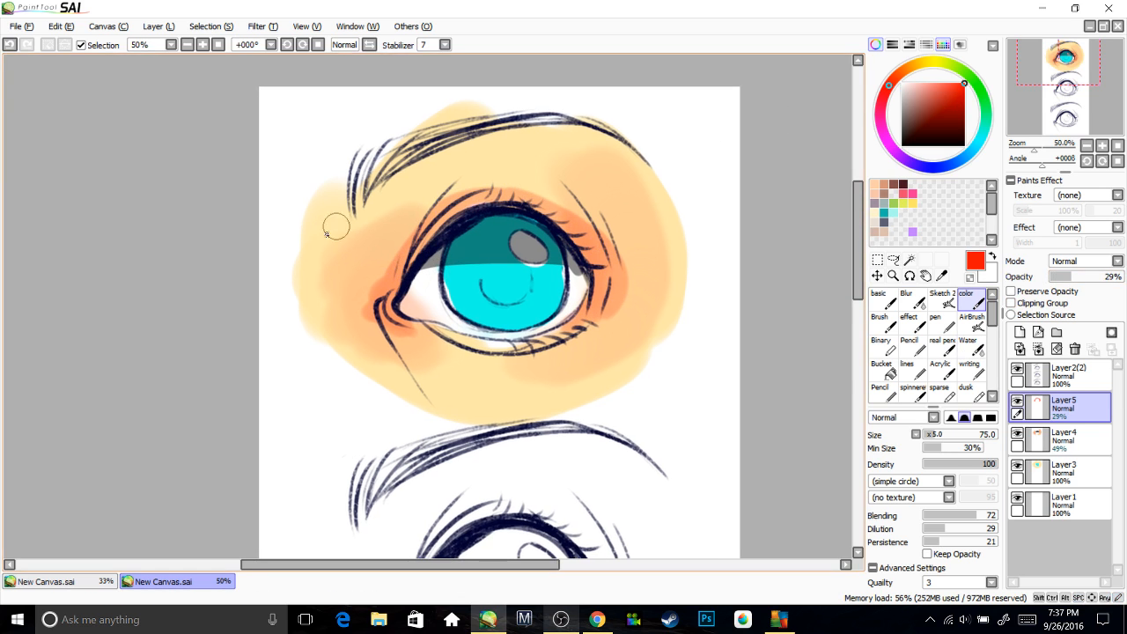
{"action": "mouse_move", "coordinate": [386, 325]}
{"action": "left_mouse_down"}
{"action": "mouse_move", "coordinate": [517, 351]}
{"action": "mouse_move", "coordinate": [457, 346]}
{"action": "mouse_move", "coordinate": [592, 305]}
{"action": "mouse_move", "coordinate": [402, 326]}
{"action": "mouse_move", "coordinate": [503, 360]}
{"action": "mouse_move", "coordinate": [370, 325]}
{"action": "mouse_move", "coordinate": [474, 363]}
{"action": "mouse_move", "coordinate": [369, 299]}
{"action": "mouse_move", "coordinate": [534, 372]}
{"action": "left_mouse_up"}
Soften the red shading with the Blur brush at size 195 and set Layer5's opacity to 48%.
{"action": "left_click", "coordinate": [912, 302]}
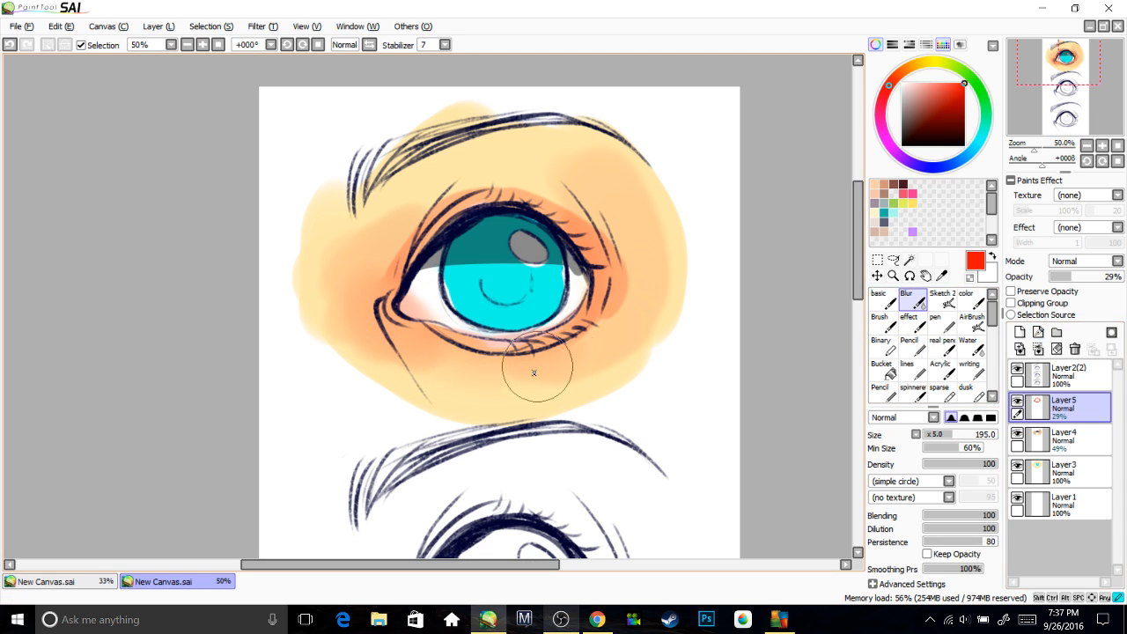
{"action": "left_click", "coordinate": [883, 299]}
{"action": "left_click", "coordinate": [1099, 279]}
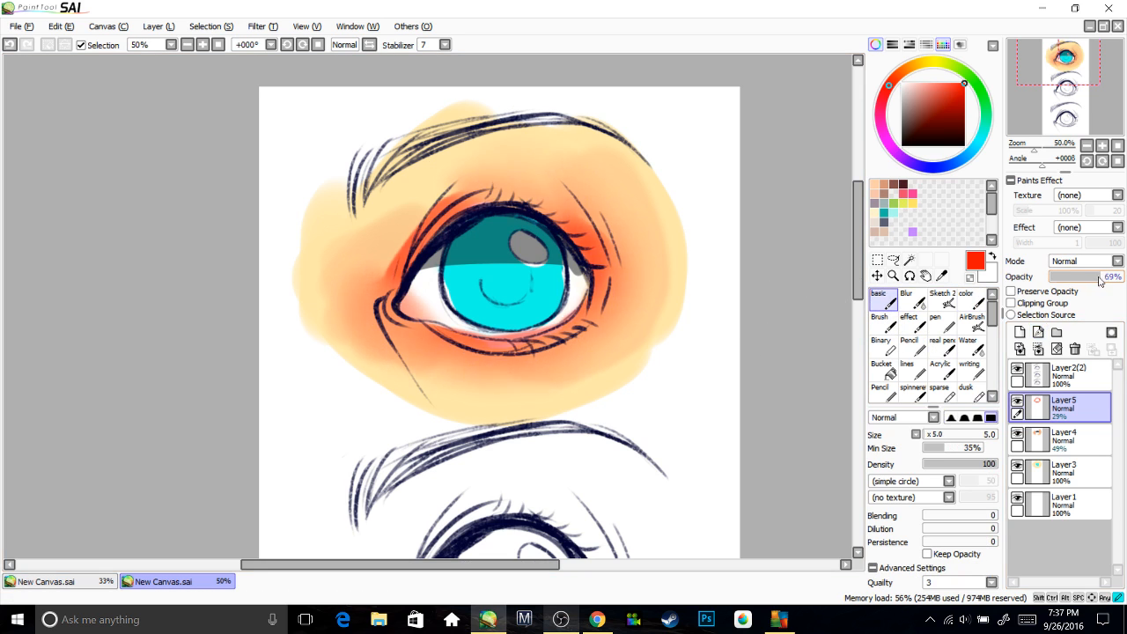
{"action": "left_click_drag", "start_coordinate": [1100, 281], "coordinate": [1086, 281]}
Merge Layer5 down into Layer4 and erase the dark shading covering the large iris highlight.
{"action": "left_click_drag", "start_coordinate": [617, 248], "coordinate": [604, 251]}
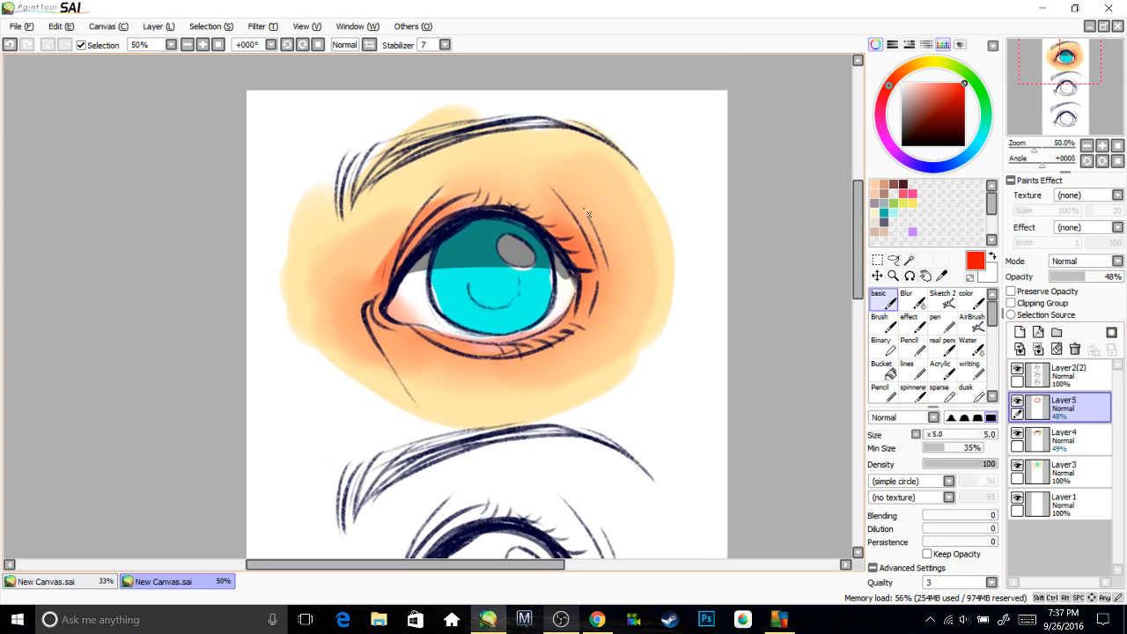
{"action": "key", "text": "ctrl+e"}
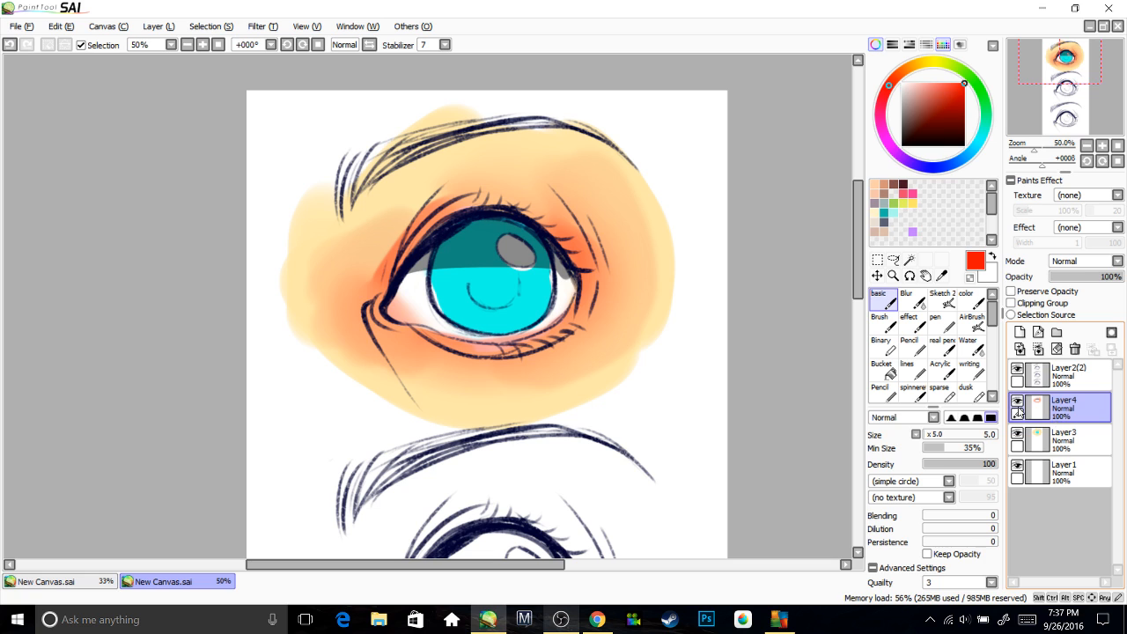
{"action": "key", "text": "e"}
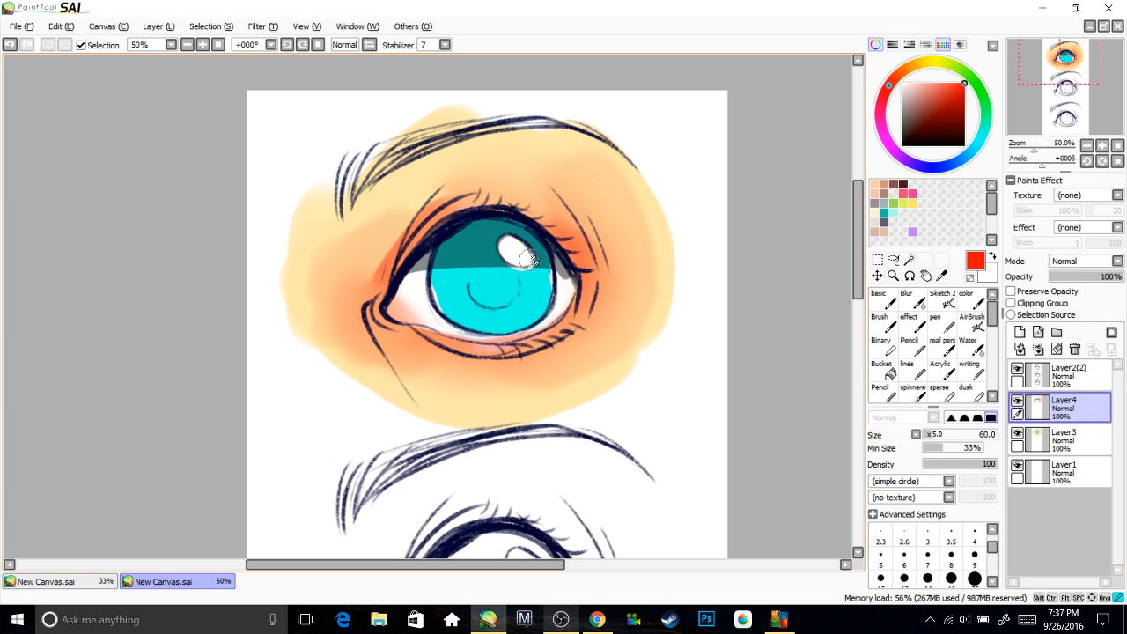
{"action": "mouse_move", "coordinate": [521, 254]}
{"action": "left_mouse_down"}
{"action": "mouse_move", "coordinate": [526, 289]}
{"action": "mouse_move", "coordinate": [512, 282]}
{"action": "left_mouse_up"}
{"action": "left_click_drag", "start_coordinate": [607, 313], "coordinate": [609, 288]}
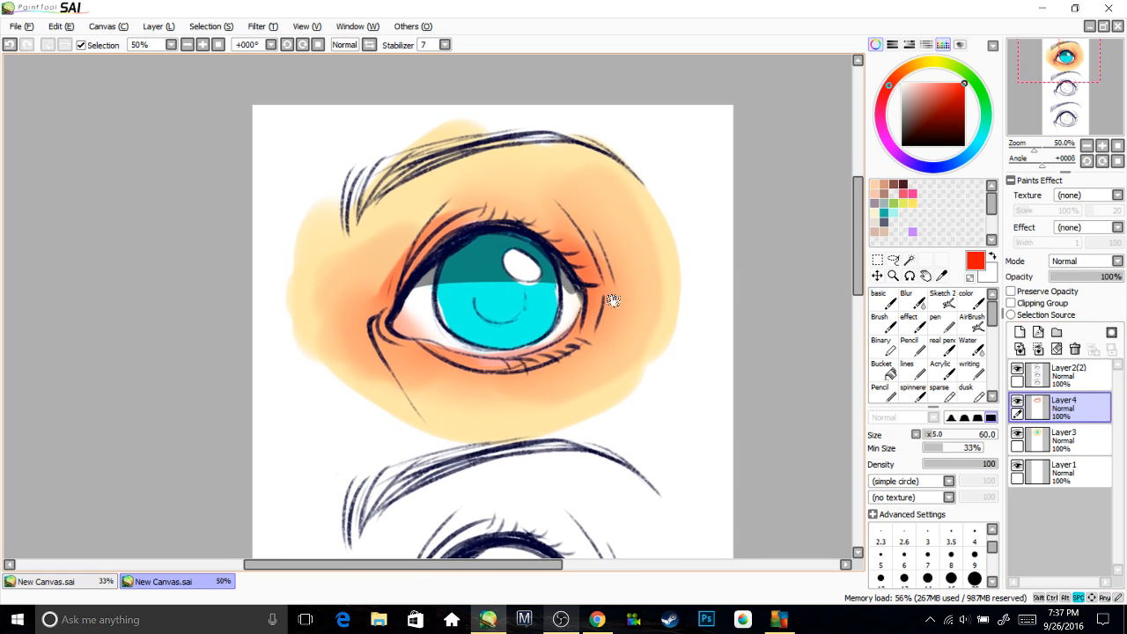
Add a new layer above the line art and ready the basic brush with white.
{"action": "left_click", "coordinate": [616, 289], "text": "ctrl"}
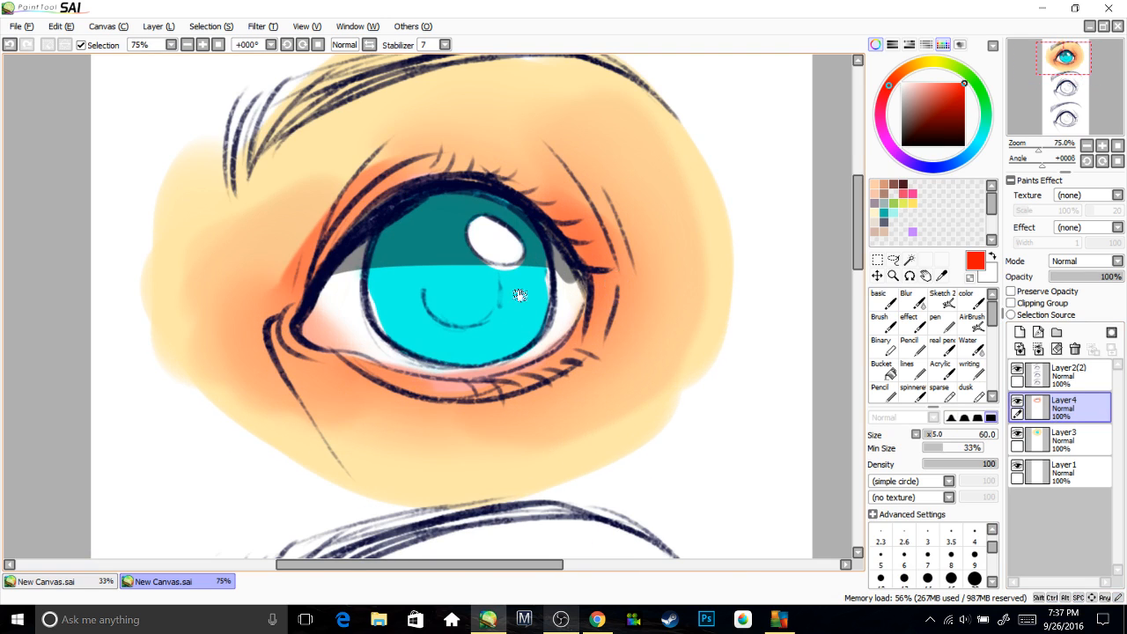
{"action": "left_click_drag", "start_coordinate": [520, 295], "coordinate": [563, 348]}
{"action": "left_click", "coordinate": [1067, 374]}
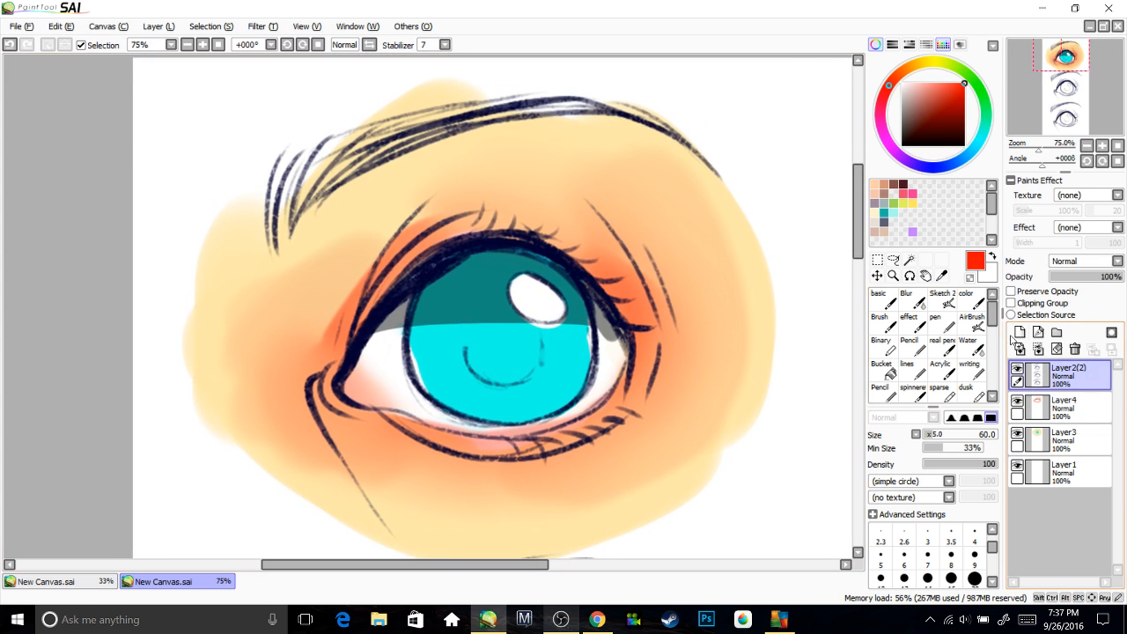
{"action": "left_click", "coordinate": [1019, 332]}
{"action": "key", "text": "x"}
{"action": "left_click", "coordinate": [880, 579]}
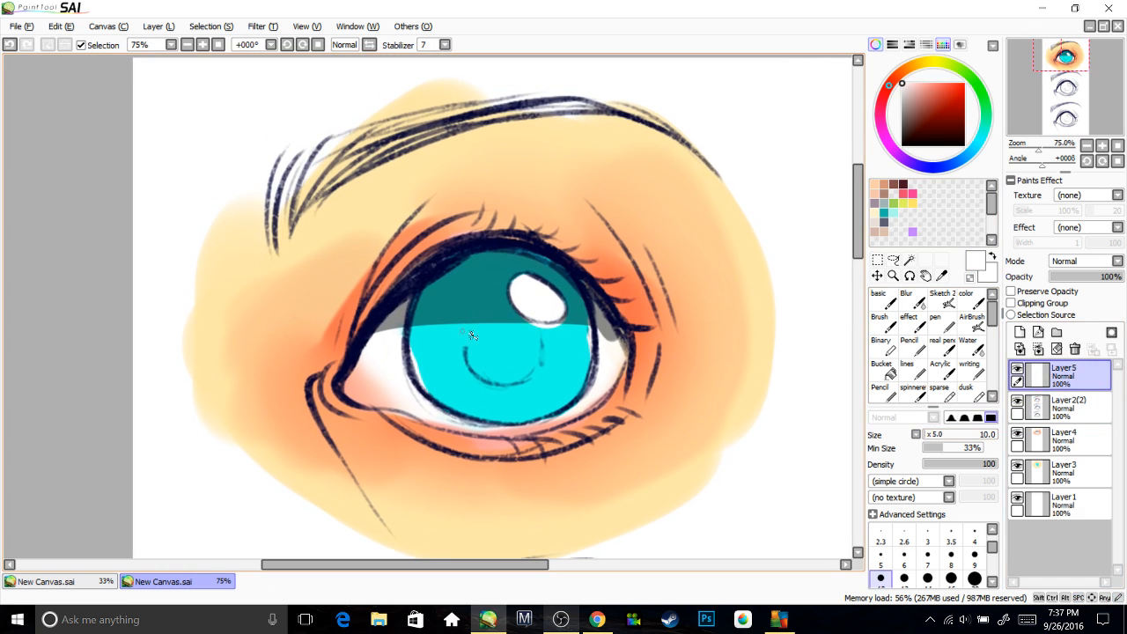
{"action": "left_click", "coordinate": [879, 300]}
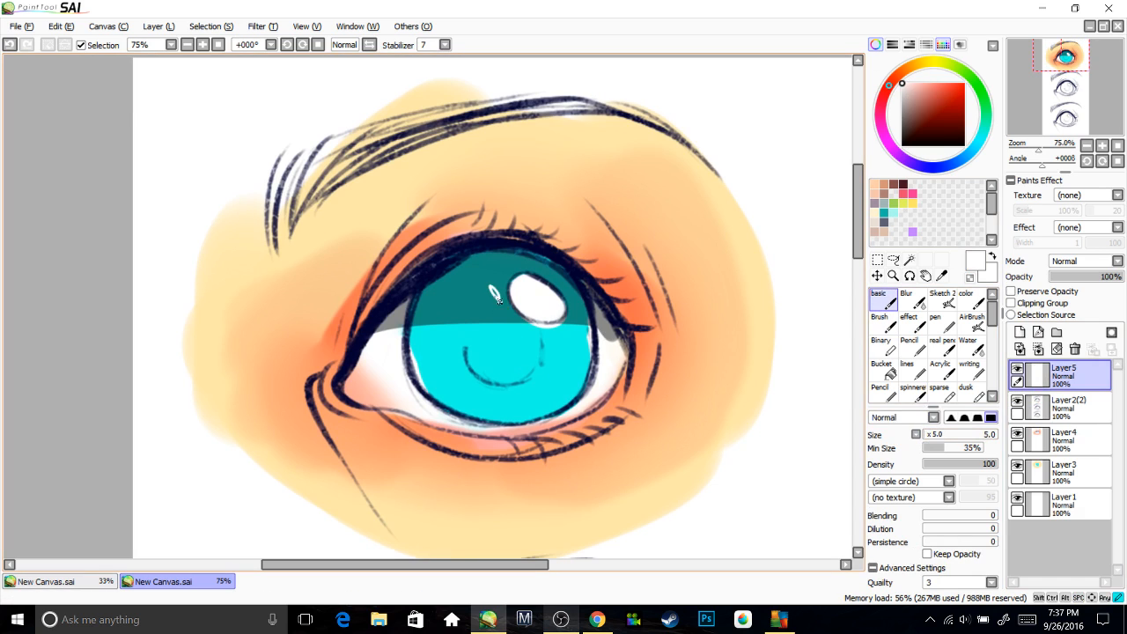
Dot small white highlights across the iris and its lower edge with the basic brush at size 30.
{"action": "key", "text": "ctrl+z"}
{"action": "left_click", "coordinate": [933, 437]}
{"action": "left_click_drag", "start_coordinate": [489, 298], "coordinate": [492, 305]}
{"action": "mouse_move", "coordinate": [421, 395]}
{"action": "left_mouse_down"}
{"action": "mouse_move", "coordinate": [478, 325]}
{"action": "mouse_move", "coordinate": [439, 351]}
{"action": "left_mouse_up"}
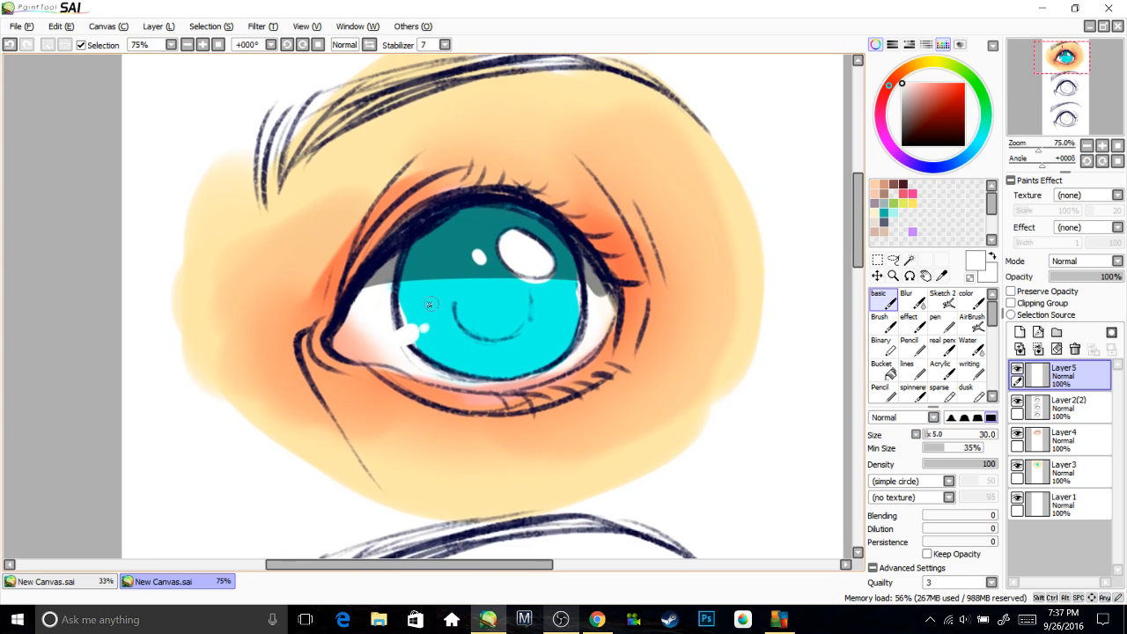
{"action": "left_click", "coordinate": [427, 284]}
{"action": "key", "text": "ctrl+z"}
{"action": "left_click", "coordinate": [446, 261]}
{"action": "mouse_move", "coordinate": [528, 306]}
{"action": "left_mouse_down"}
{"action": "mouse_move", "coordinate": [486, 286]}
{"action": "mouse_move", "coordinate": [552, 336]}
{"action": "left_mouse_up"}
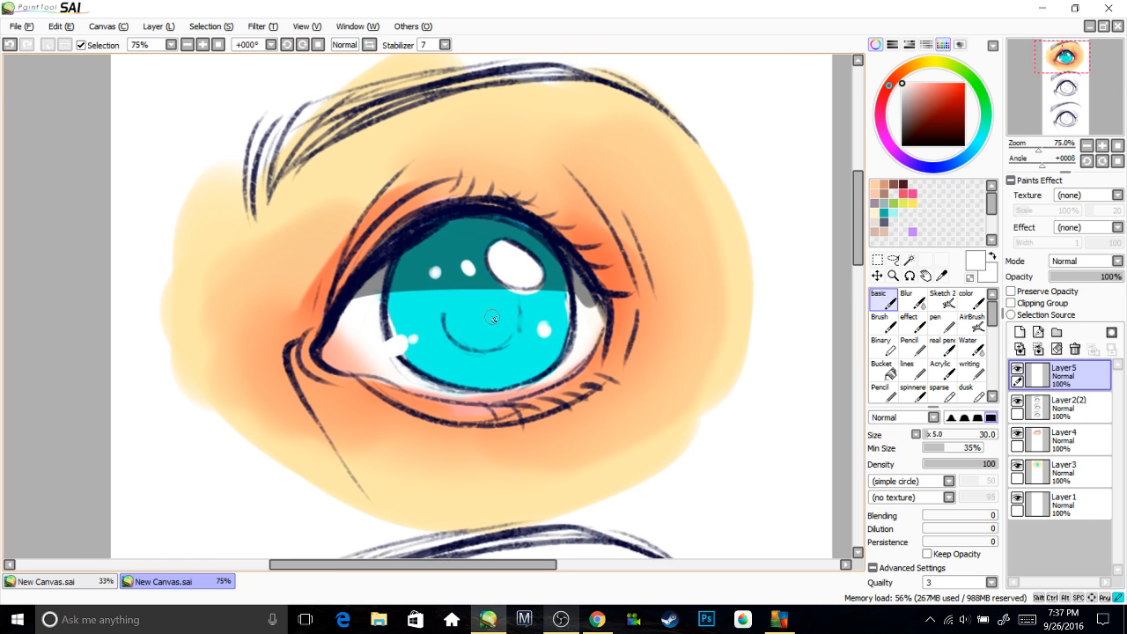
{"action": "scroll", "coordinate": [561, 361], "scroll_direction": "down", "scroll_amount": 2}
{"action": "scroll", "coordinate": [567, 372], "scroll_direction": "up", "scroll_amount": 1}
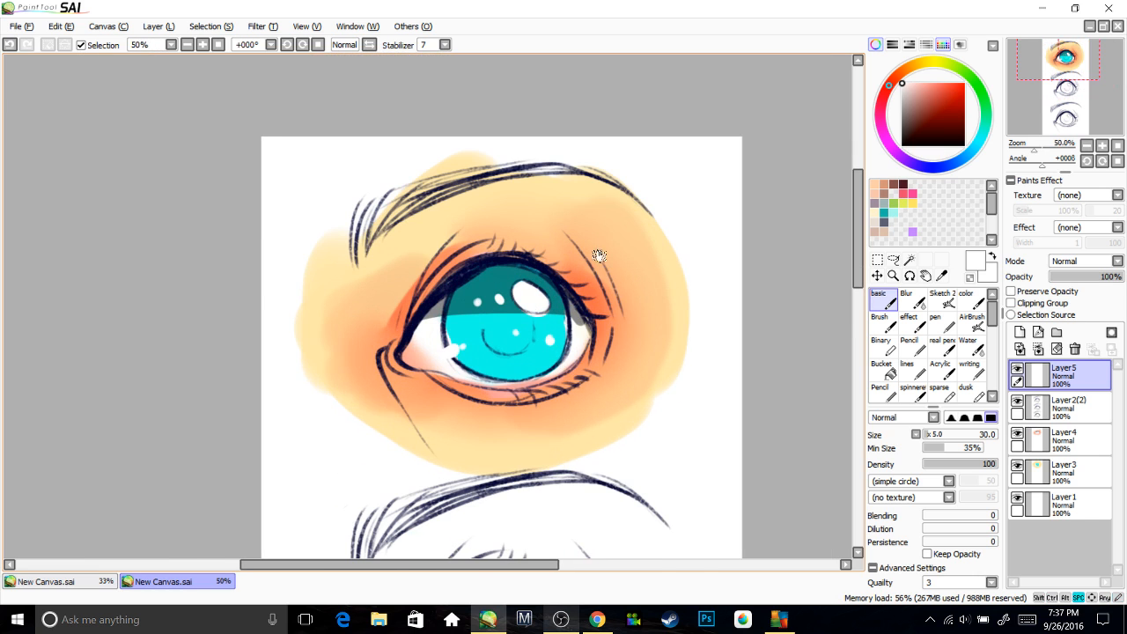
{"action": "left_click_drag", "start_coordinate": [599, 256], "coordinate": [600, 239]}
{"action": "left_click", "coordinate": [512, 243], "text": "alt"}
{"action": "mouse_move", "coordinate": [378, 191]}
{"action": "left_mouse_down"}
{"action": "mouse_move", "coordinate": [365, 235]}
{"action": "mouse_move", "coordinate": [430, 164]}
{"action": "left_mouse_up"}
{"action": "key", "text": "ctrl+z"}
{"action": "left_click", "coordinate": [885, 92]}
{"action": "left_click", "coordinate": [954, 84]}
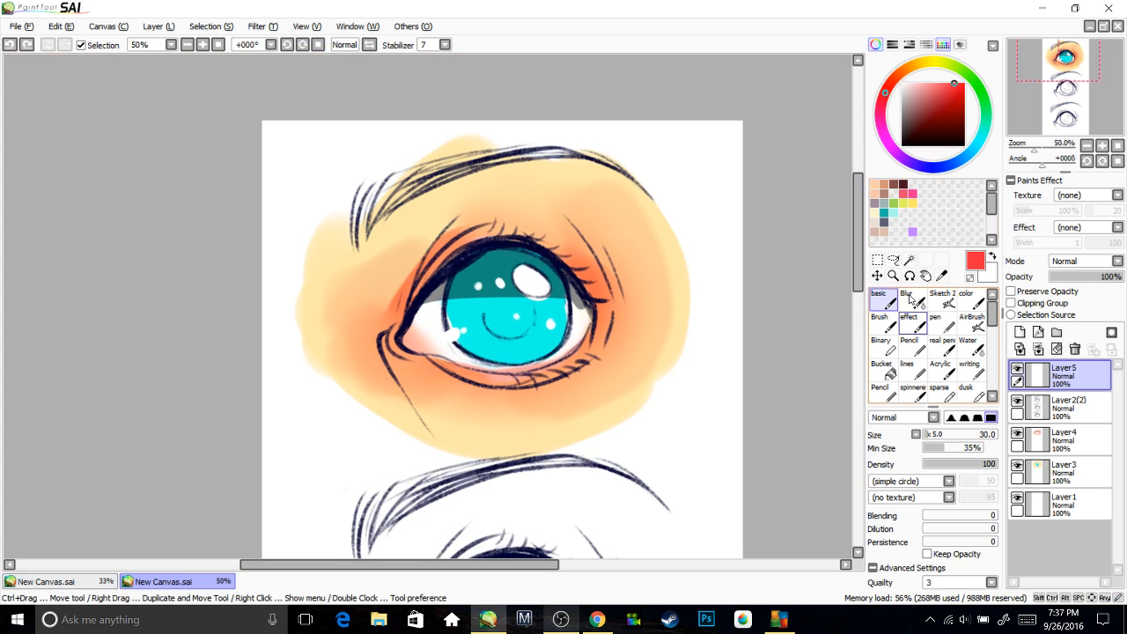
Fill the top eye's eyebrow with muted reddish brown using the basic brush at size 30.
{"action": "left_click", "coordinate": [903, 184]}
{"action": "left_click", "coordinate": [893, 184]}
{"action": "mouse_move", "coordinate": [367, 199]}
{"action": "left_mouse_down"}
{"action": "mouse_move", "coordinate": [420, 165]}
{"action": "mouse_move", "coordinate": [409, 189]}
{"action": "mouse_move", "coordinate": [456, 176]}
{"action": "mouse_move", "coordinate": [390, 204]}
{"action": "mouse_move", "coordinate": [426, 181]}
{"action": "mouse_move", "coordinate": [392, 190]}
{"action": "mouse_move", "coordinate": [501, 158]}
{"action": "mouse_move", "coordinate": [597, 167]}
{"action": "mouse_move", "coordinate": [397, 201]}
{"action": "mouse_move", "coordinate": [395, 191]}
{"action": "mouse_move", "coordinate": [470, 157]}
{"action": "left_mouse_up"}
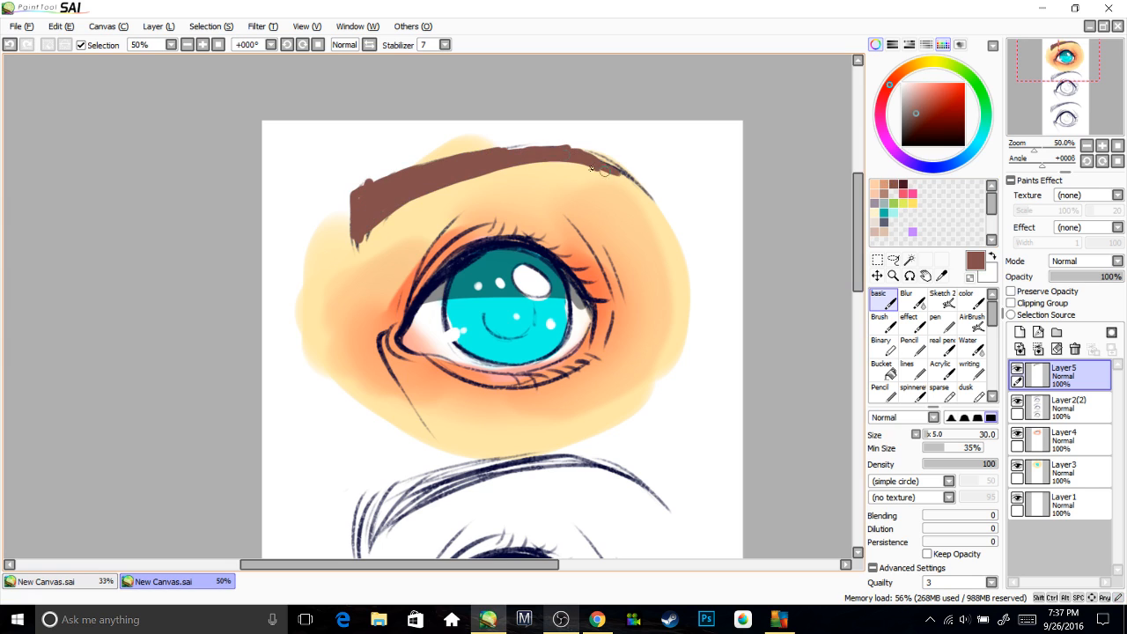
{"action": "left_click_drag", "start_coordinate": [595, 163], "coordinate": [639, 176]}
Sample the pale yellow skin tone and paint along the eyebrow's edges to clean up and taper its shape.
{"action": "left_click", "coordinate": [625, 186], "text": "alt"}
{"action": "mouse_move", "coordinate": [548, 169]}
{"action": "left_mouse_down"}
{"action": "mouse_move", "coordinate": [617, 175]}
{"action": "mouse_move", "coordinate": [649, 200]}
{"action": "left_mouse_up"}
{"action": "left_click", "coordinate": [465, 151], "text": "alt"}
{"action": "left_click", "coordinate": [461, 144], "text": "alt"}
{"action": "mouse_move", "coordinate": [457, 145]}
{"action": "left_mouse_down"}
{"action": "mouse_move", "coordinate": [567, 142]}
{"action": "mouse_move", "coordinate": [602, 154]}
{"action": "mouse_move", "coordinate": [560, 141]}
{"action": "mouse_move", "coordinate": [650, 185]}
{"action": "left_mouse_up"}
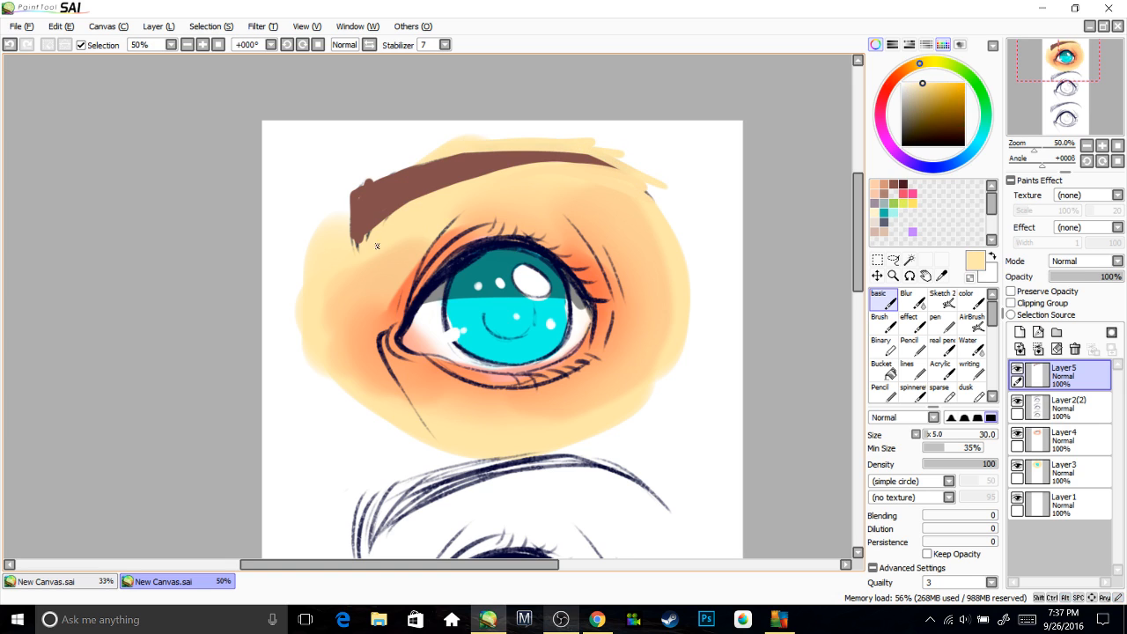
{"action": "mouse_move", "coordinate": [370, 230]}
{"action": "left_mouse_down"}
{"action": "mouse_move", "coordinate": [353, 244]}
{"action": "mouse_move", "coordinate": [380, 187]}
{"action": "mouse_move", "coordinate": [528, 160]}
{"action": "left_mouse_up"}
Stroke a very dark reddish brown over the eyebrow and the upper lash line of the top eye.
{"action": "left_click", "coordinate": [446, 170], "text": "alt"}
{"action": "left_click", "coordinate": [921, 134]}
{"action": "mouse_move", "coordinate": [521, 251]}
{"action": "left_mouse_down"}
{"action": "mouse_move", "coordinate": [502, 225]}
{"action": "mouse_move", "coordinate": [495, 234]}
{"action": "left_mouse_up"}
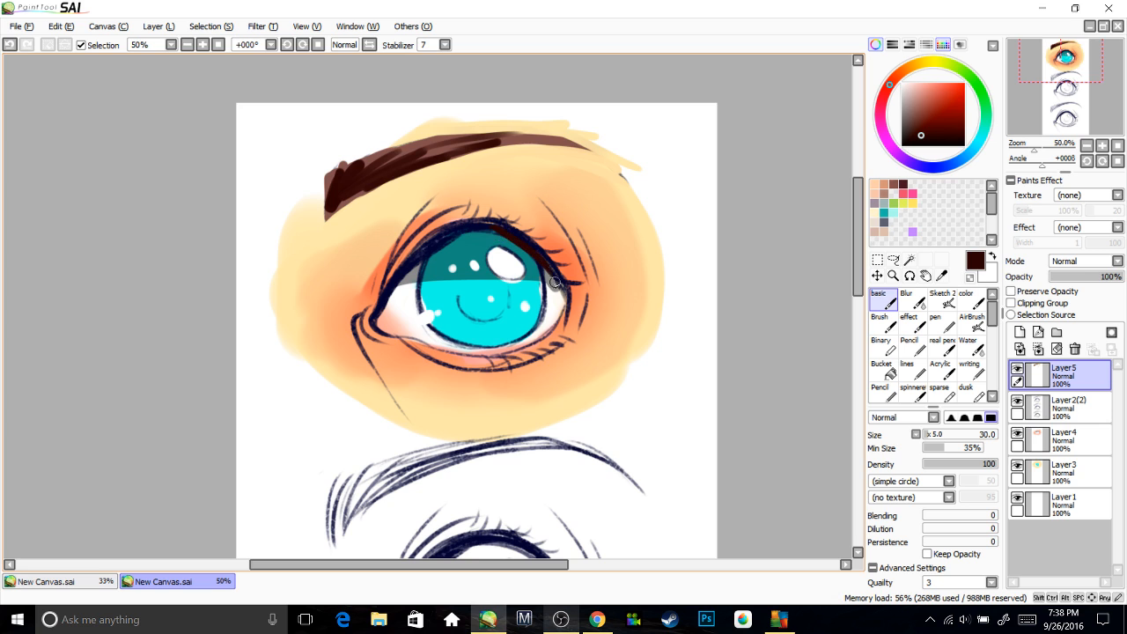
{"action": "left_click_drag", "start_coordinate": [570, 304], "coordinate": [560, 279]}
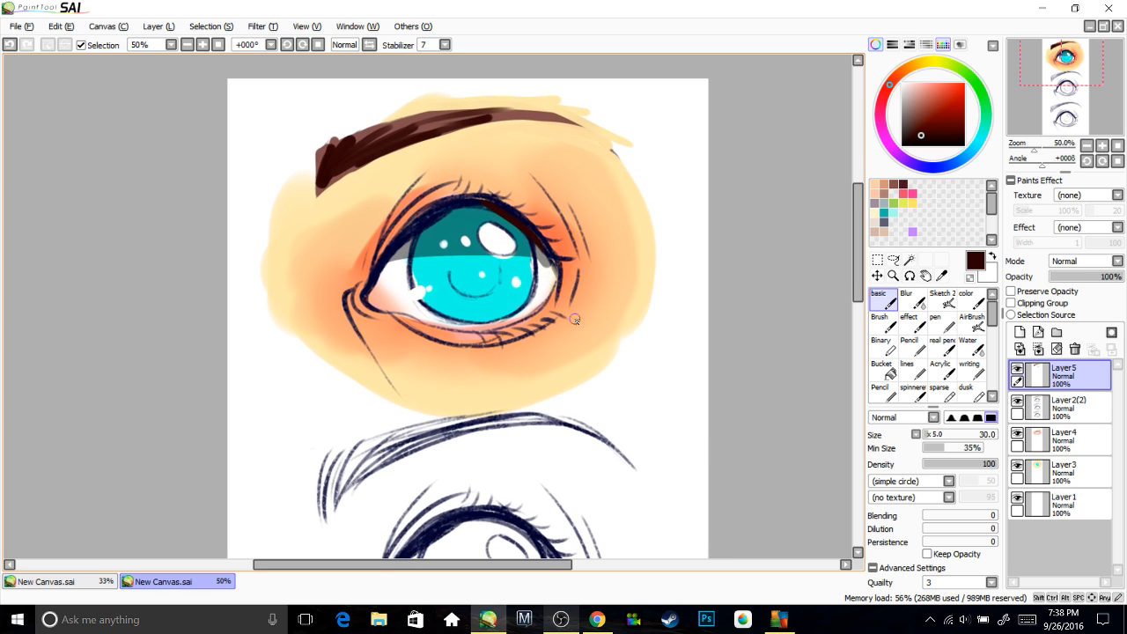
Move Layer5 beneath the line art layer, and merge both Layer4 and Layer5 down into Layer3.
{"action": "left_click", "coordinate": [1048, 440]}
{"action": "left_click_drag", "start_coordinate": [1049, 376], "coordinate": [1048, 423]}
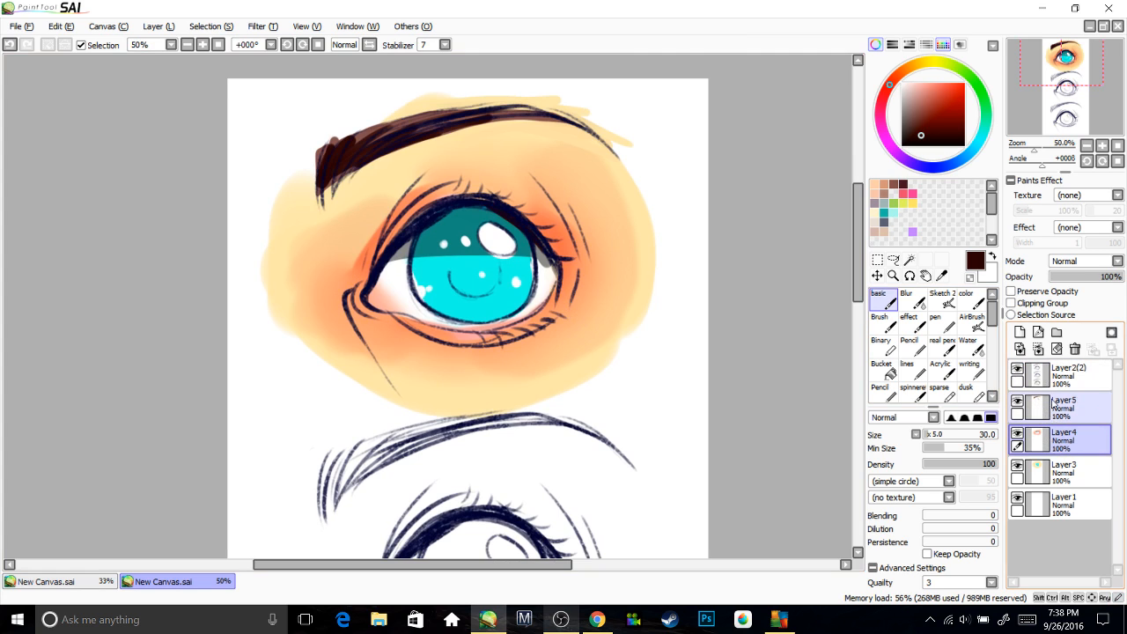
{"action": "key", "text": "ctrl+e"}
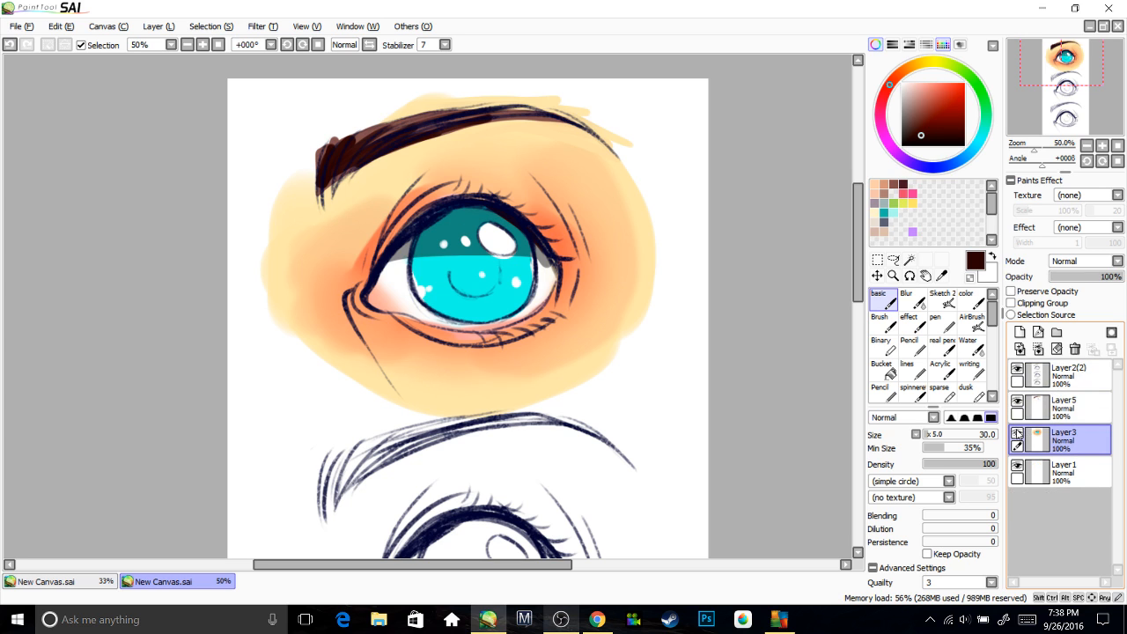
{"action": "left_click", "coordinate": [1018, 434]}
{"action": "left_click", "coordinate": [1018, 434]}
{"action": "left_click", "coordinate": [1048, 408]}
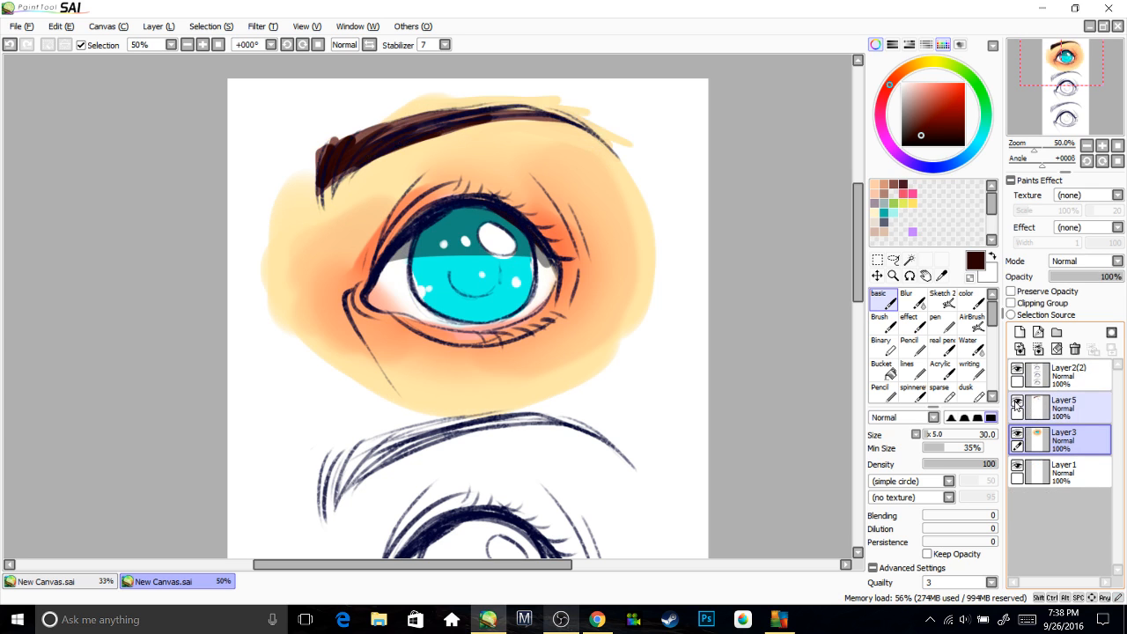
{"action": "key", "text": "ctrl+e"}
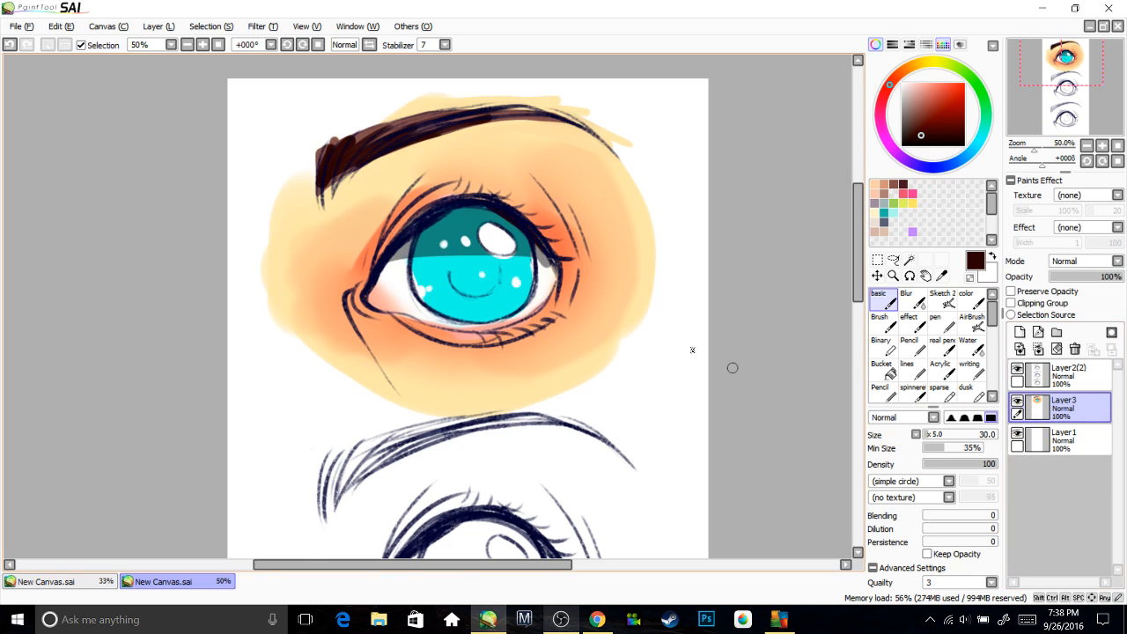
Add a new layer above the line art and handwrite "HI SAT" in black beside the top eyebrow.
{"action": "left_click_drag", "start_coordinate": [732, 367], "coordinate": [817, 363]}
{"action": "left_click", "coordinate": [1051, 377]}
{"action": "left_click", "coordinate": [1018, 333]}
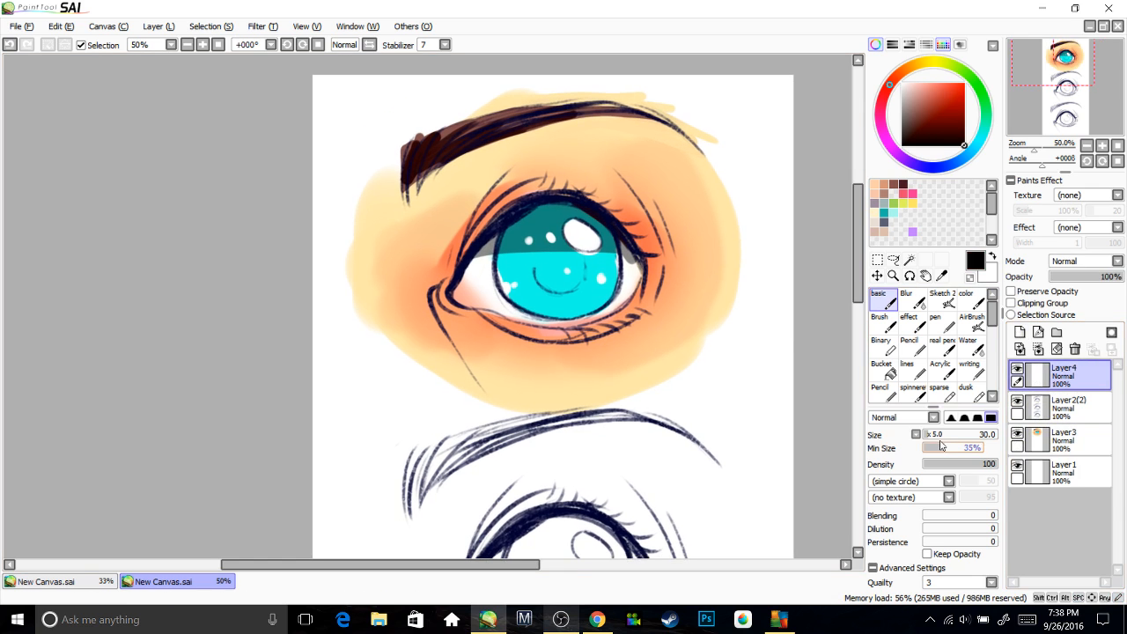
{"action": "left_click_drag", "start_coordinate": [326, 119], "coordinate": [336, 150]}
{"action": "mouse_move", "coordinate": [331, 136]}
{"action": "left_mouse_down"}
{"action": "mouse_move", "coordinate": [355, 128]}
{"action": "mouse_move", "coordinate": [359, 145]}
{"action": "left_mouse_up"}
{"action": "left_click_drag", "start_coordinate": [371, 104], "coordinate": [376, 130]}
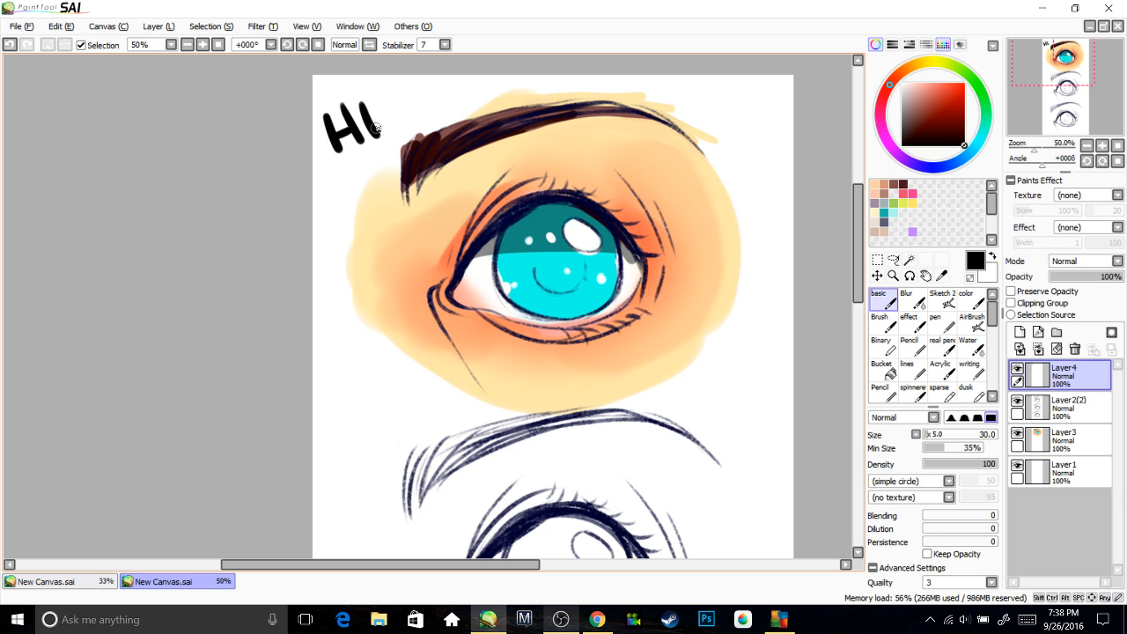
{"action": "mouse_move", "coordinate": [408, 96]}
{"action": "left_mouse_down"}
{"action": "mouse_move", "coordinate": [395, 119]}
{"action": "mouse_move", "coordinate": [445, 112]}
{"action": "left_mouse_up"}
{"action": "left_click_drag", "start_coordinate": [424, 108], "coordinate": [463, 110]}
{"action": "left_click_drag", "start_coordinate": [437, 91], "coordinate": [469, 81]}
Handwrite "MUTED" in black beside the middle eye's eyebrow.
{"action": "left_click_drag", "start_coordinate": [535, 190], "coordinate": [494, 188]}
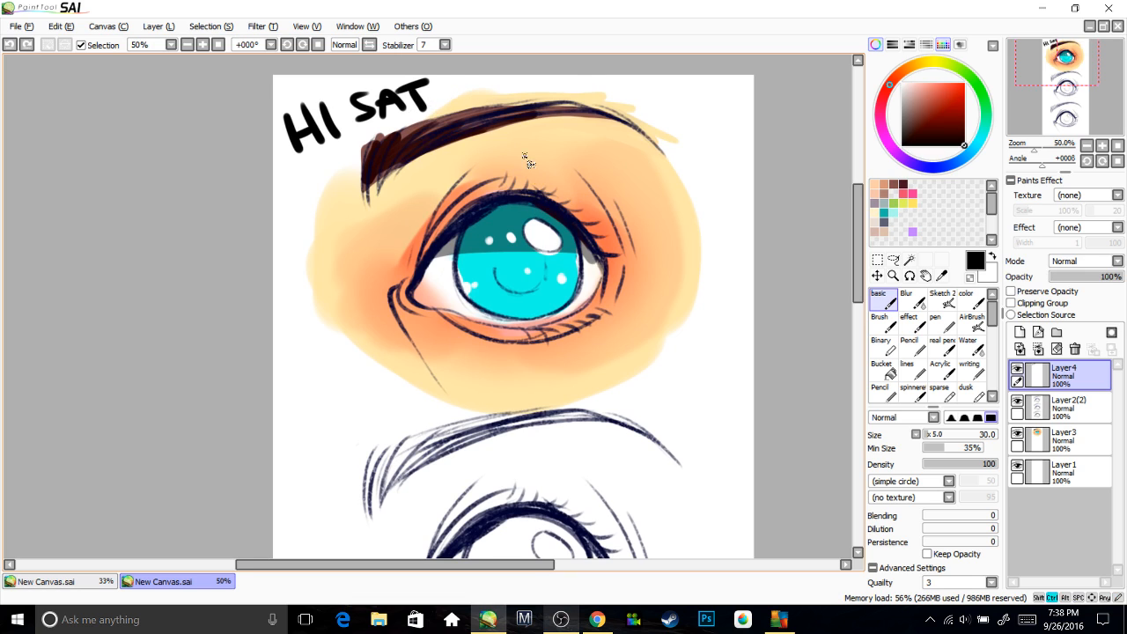
{"action": "left_click_drag", "start_coordinate": [559, 227], "coordinate": [546, 211]}
{"action": "scroll", "coordinate": [562, 227], "scroll_direction": "down", "scroll_amount": 3}
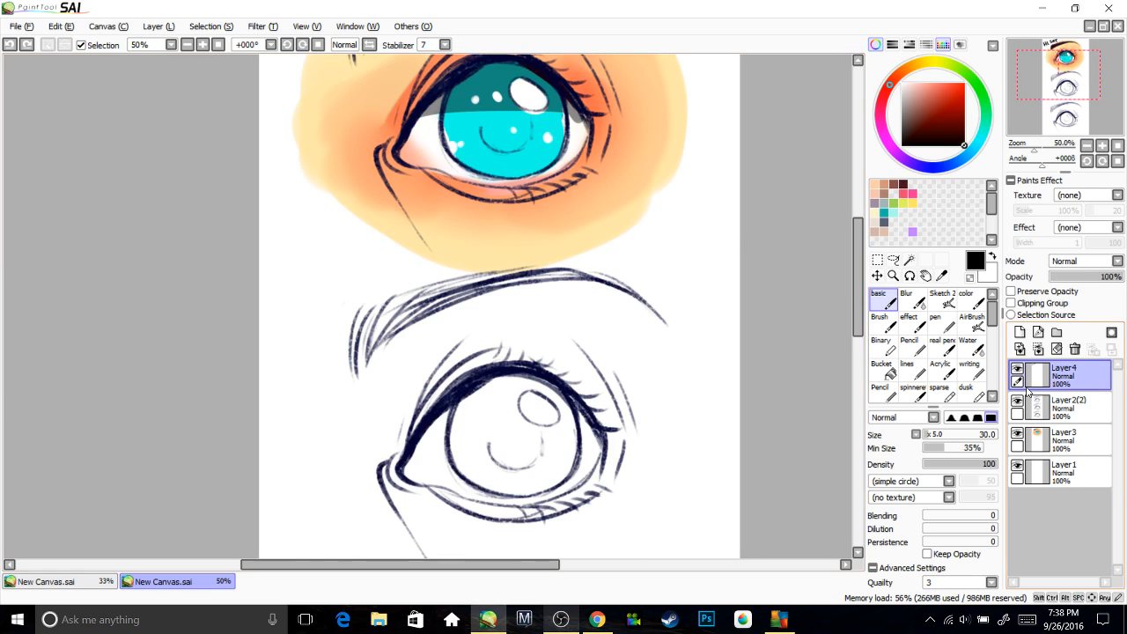
{"action": "mouse_move", "coordinate": [271, 309]}
{"action": "left_mouse_down"}
{"action": "mouse_move", "coordinate": [309, 275]}
{"action": "mouse_move", "coordinate": [408, 249]}
{"action": "left_mouse_up"}
{"action": "left_click_drag", "start_coordinate": [505, 257], "coordinate": [481, 200]}
Add a new layer above Layer3 and paint a tan skin base around the middle eye at brush size 175.
{"action": "left_click", "coordinate": [1067, 439]}
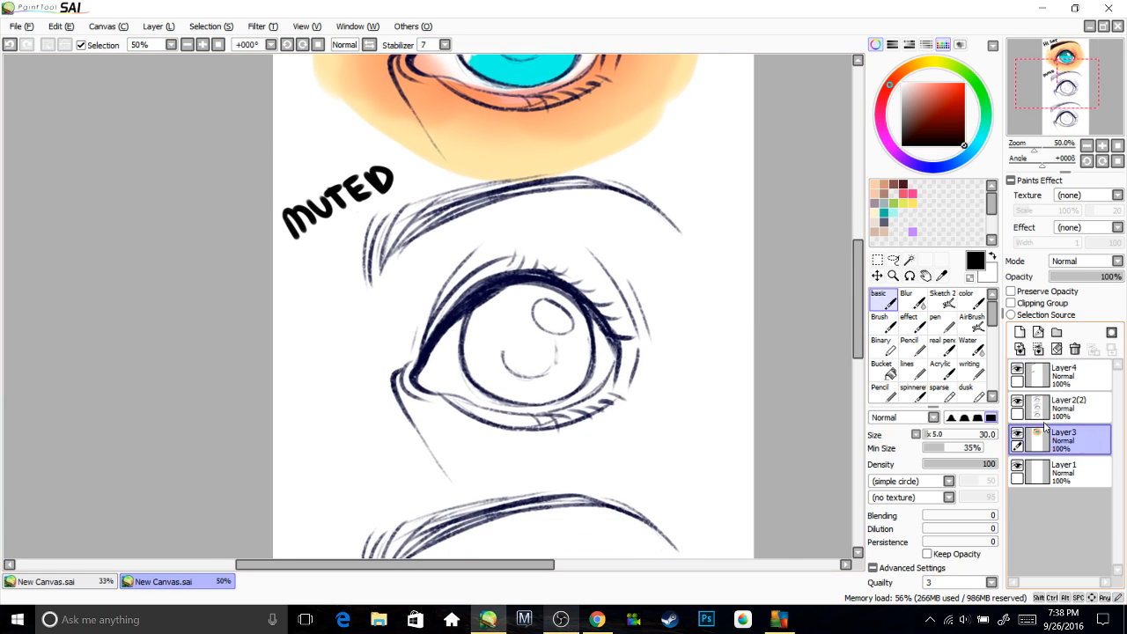
{"action": "left_click", "coordinate": [1020, 332]}
{"action": "left_click", "coordinate": [918, 95]}
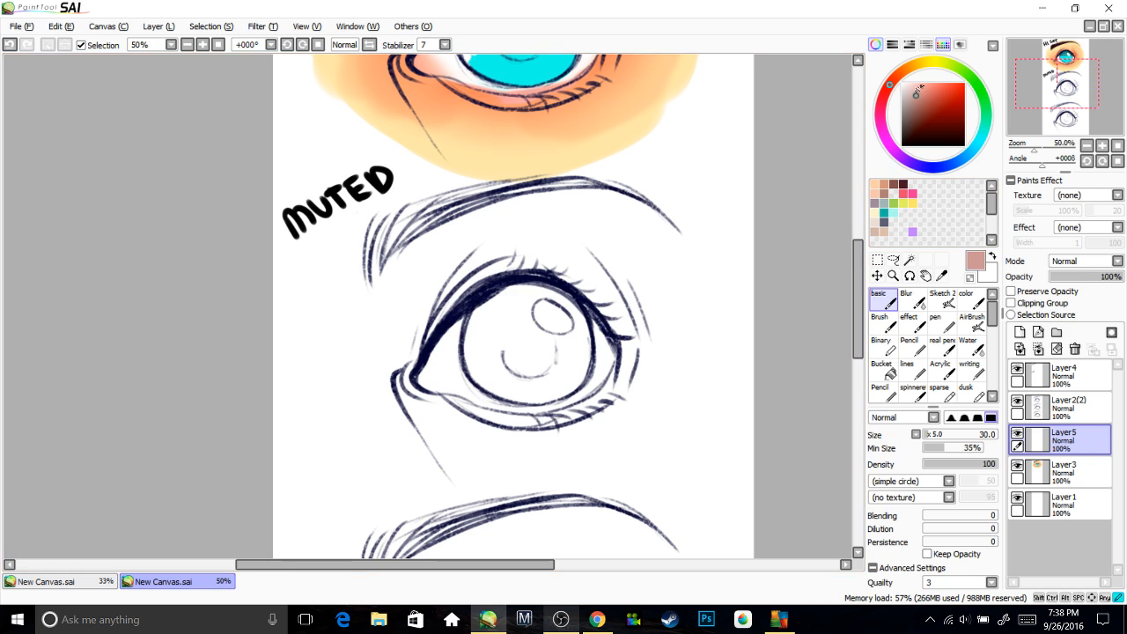
{"action": "left_click", "coordinate": [913, 65]}
{"action": "left_click", "coordinate": [918, 84]}
{"action": "left_click", "coordinate": [949, 434]}
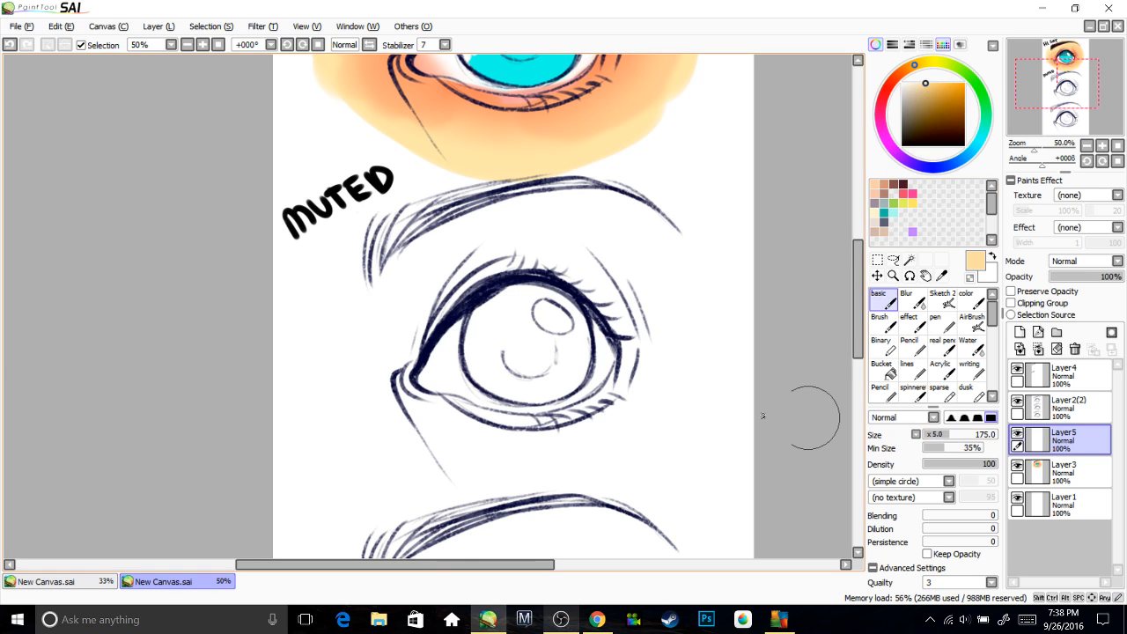
{"action": "left_click_drag", "start_coordinate": [652, 279], "coordinate": [626, 262]}
Fill the middle eye's iris with a muted greyish teal.
{"action": "left_click", "coordinate": [976, 147]}
{"action": "mouse_move", "coordinate": [924, 113]}
{"action": "left_mouse_down"}
{"action": "mouse_move", "coordinate": [917, 122]}
{"action": "mouse_move", "coordinate": [924, 105]}
{"action": "left_mouse_up"}
{"action": "left_click_drag", "start_coordinate": [528, 326], "coordinate": [541, 289]}
{"action": "mouse_move", "coordinate": [493, 273]}
{"action": "left_mouse_down"}
{"action": "mouse_move", "coordinate": [534, 258]}
{"action": "mouse_move", "coordinate": [529, 284]}
{"action": "left_mouse_up"}
Shade the upper part of the middle eye's iris and eye white with soft dark navy.
{"action": "left_click", "coordinate": [914, 64]}
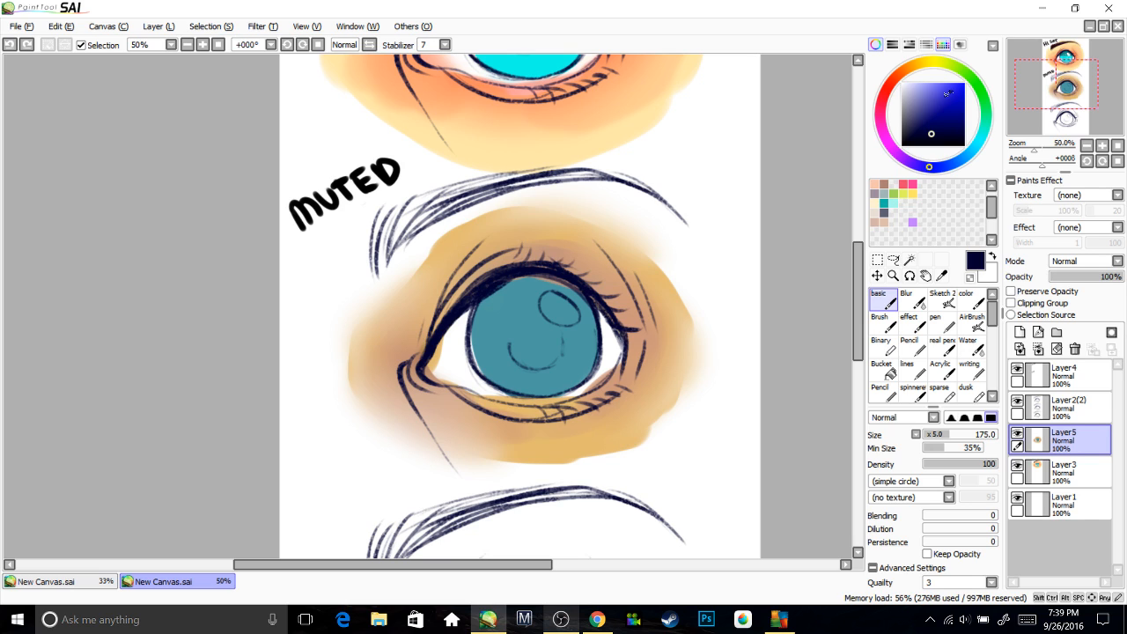
{"action": "mouse_move", "coordinate": [608, 286]}
{"action": "left_mouse_down"}
{"action": "mouse_move", "coordinate": [452, 305]}
{"action": "mouse_move", "coordinate": [445, 318]}
{"action": "left_mouse_up"}
{"action": "left_click_drag", "start_coordinate": [449, 316], "coordinate": [495, 303]}
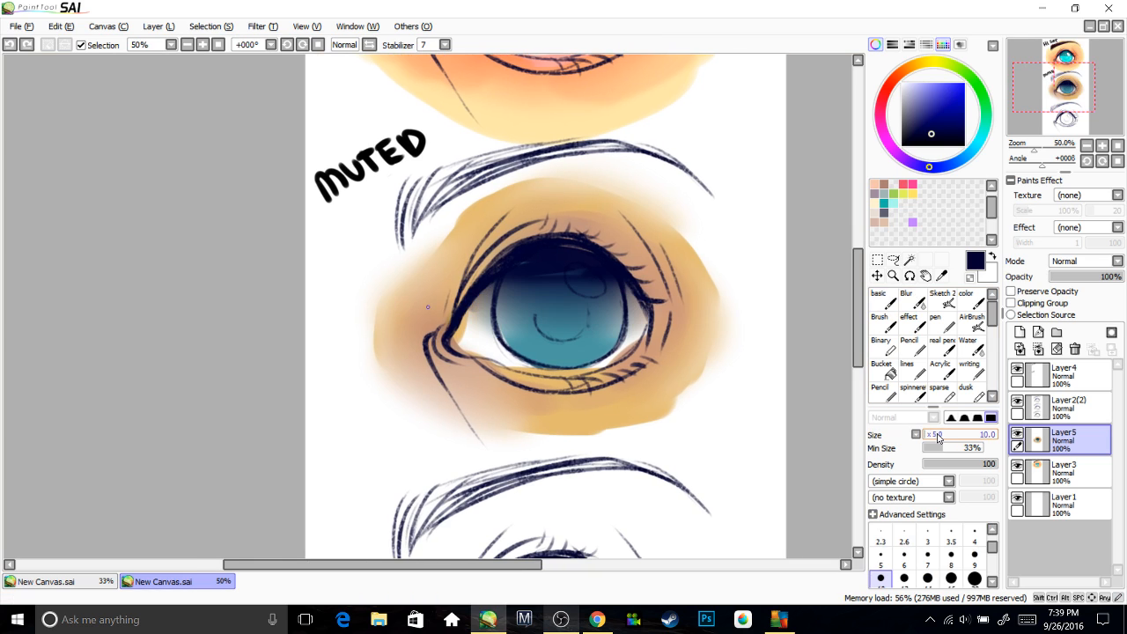
Erase a large oval highlight at size 50 and a small round one at size 20 from the middle iris.
{"action": "left_click", "coordinate": [938, 438]}
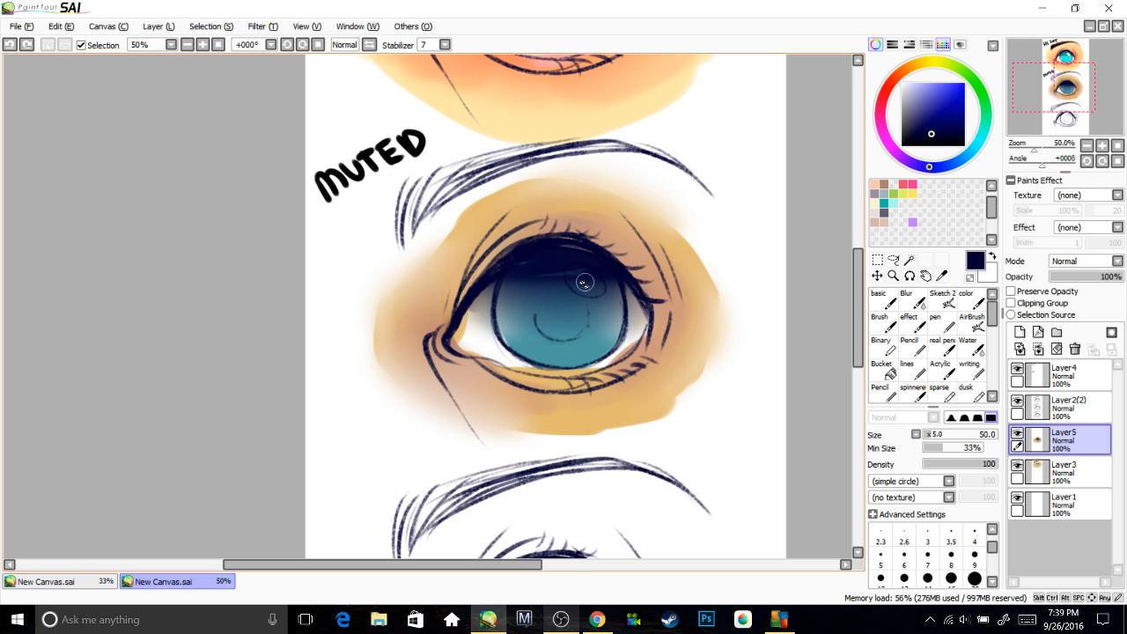
{"action": "left_click_drag", "start_coordinate": [585, 282], "coordinate": [581, 280]}
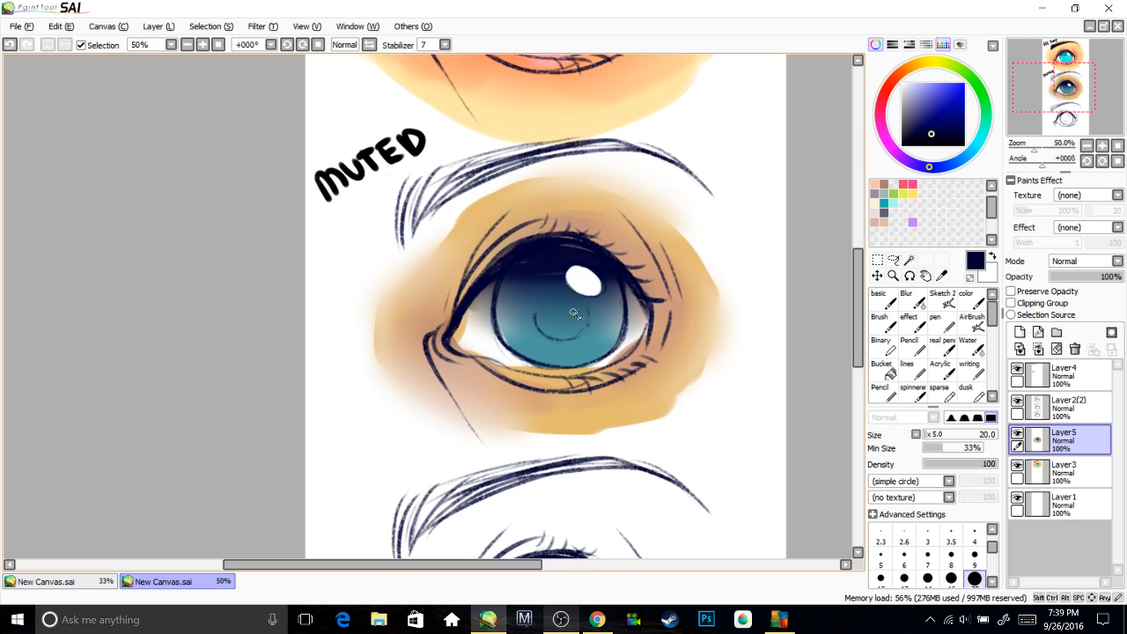
{"action": "left_click", "coordinate": [560, 301]}
{"action": "scroll", "coordinate": [560, 301], "scroll_direction": "up", "scroll_amount": 1}
{"action": "scroll", "coordinate": [560, 301], "scroll_direction": "right", "scroll_amount": 1}
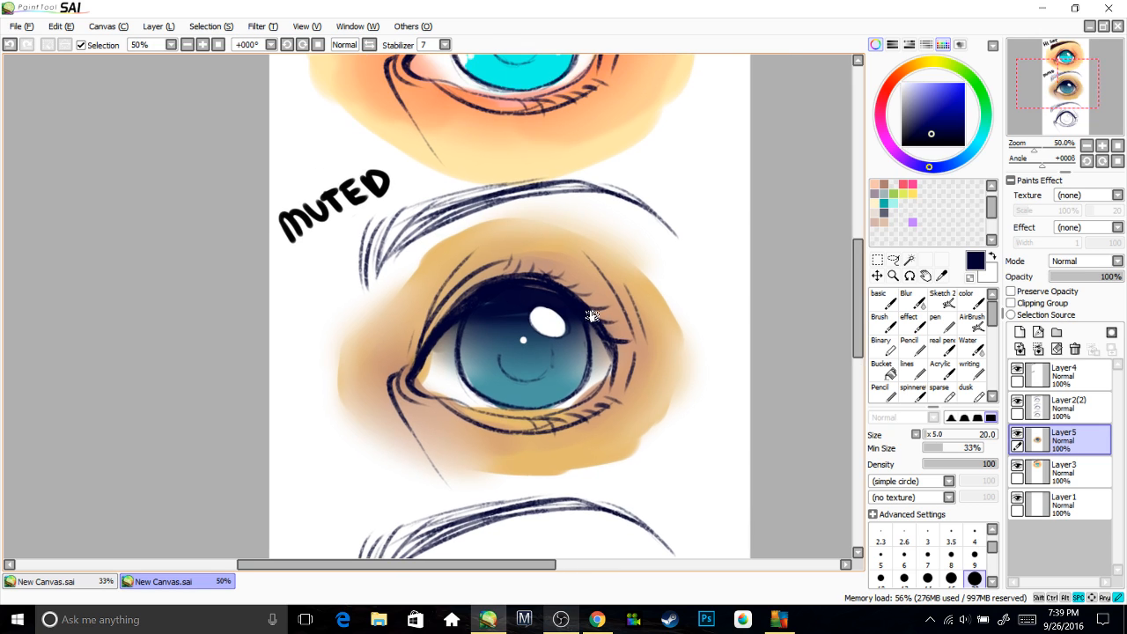
{"action": "scroll", "coordinate": [634, 335], "scroll_direction": "down", "scroll_amount": 1}
{"action": "scroll", "coordinate": [629, 324], "scroll_direction": "left", "scroll_amount": 1}
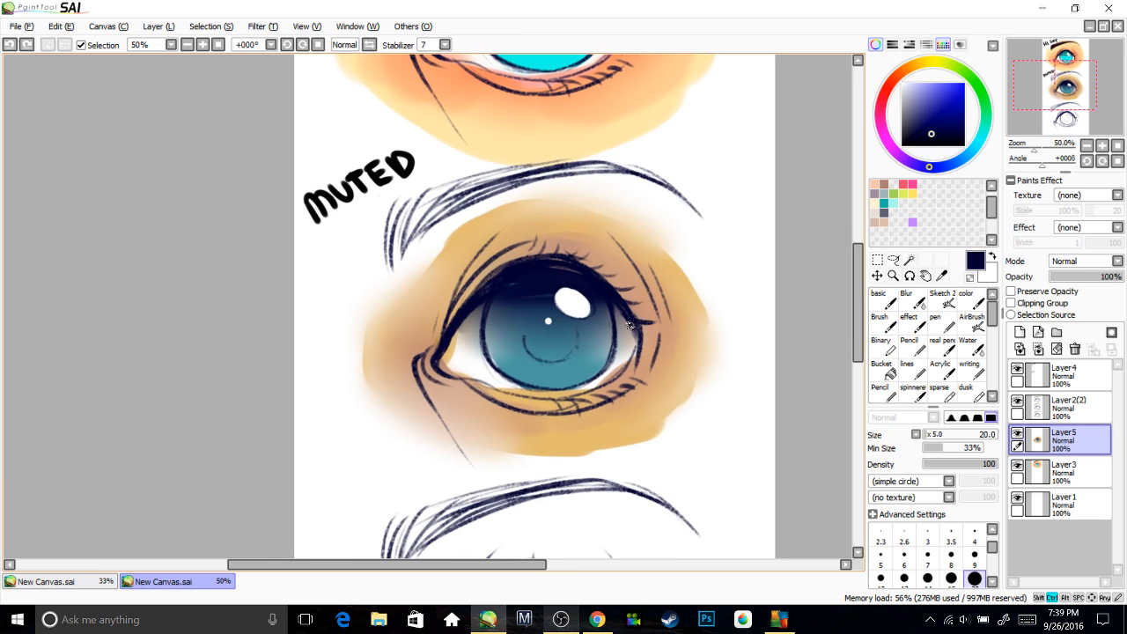
{"action": "left_click", "coordinate": [939, 61]}
{"action": "left_click", "coordinate": [964, 83]}
{"action": "scroll", "coordinate": [926, 85], "scroll_direction": "down", "scroll_amount": 2}
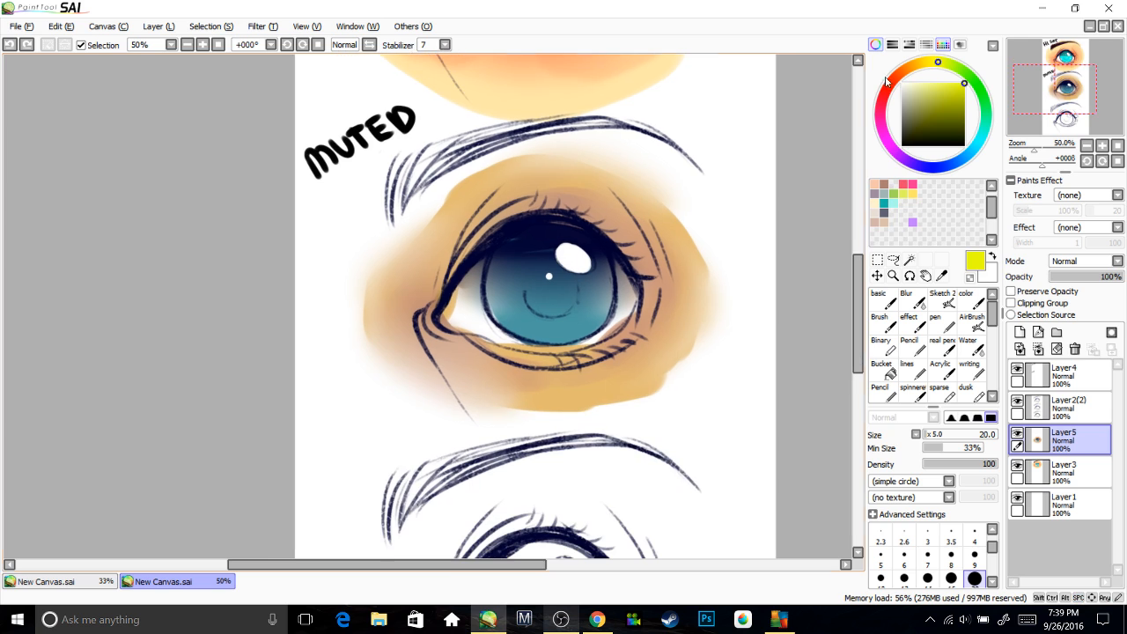
{"action": "left_click", "coordinate": [914, 65]}
{"action": "left_click", "coordinate": [938, 83]}
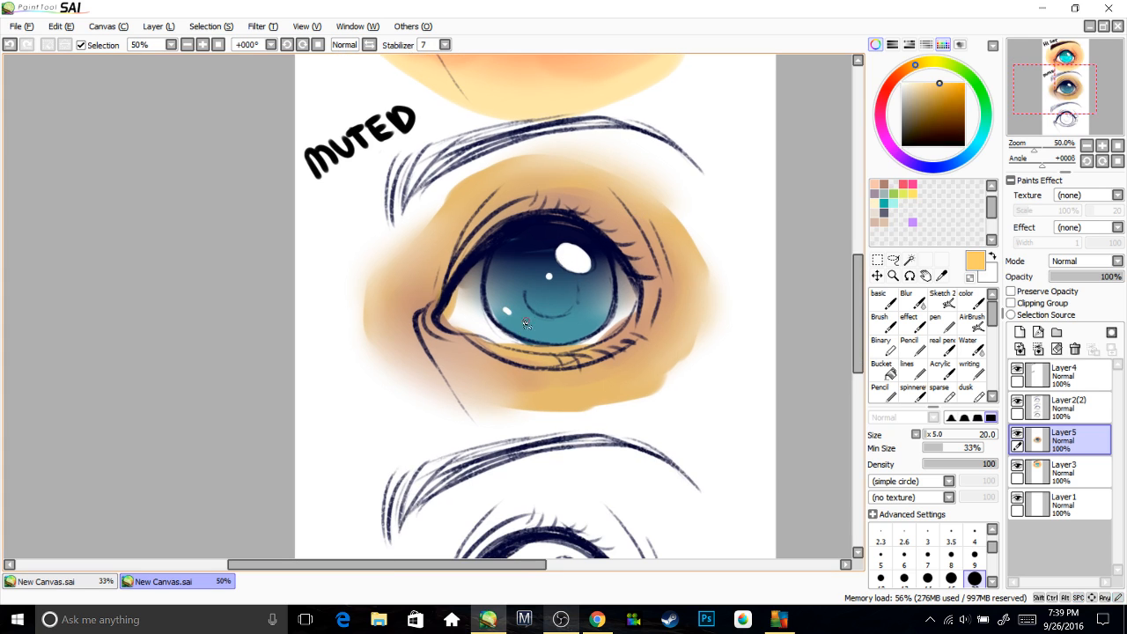
{"action": "scroll", "coordinate": [639, 296], "scroll_direction": "up", "scroll_amount": 1}
{"action": "scroll", "coordinate": [639, 295], "scroll_direction": "up", "scroll_amount": 1}
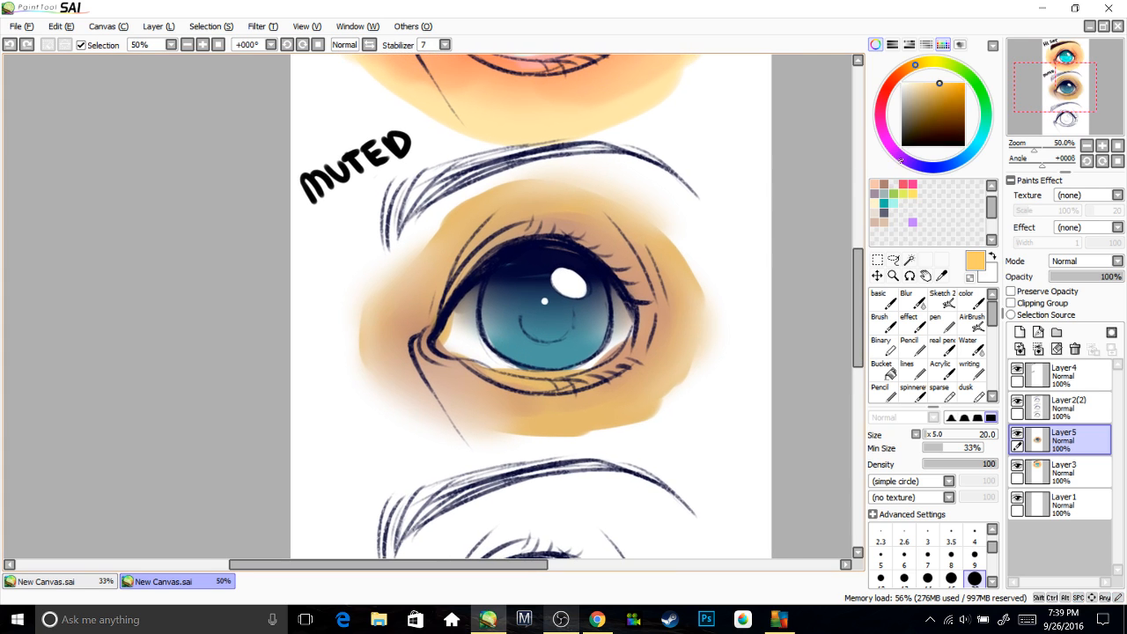
{"action": "left_click", "coordinate": [978, 143]}
{"action": "left_click", "coordinate": [925, 111]}
{"action": "left_click", "coordinate": [969, 76]}
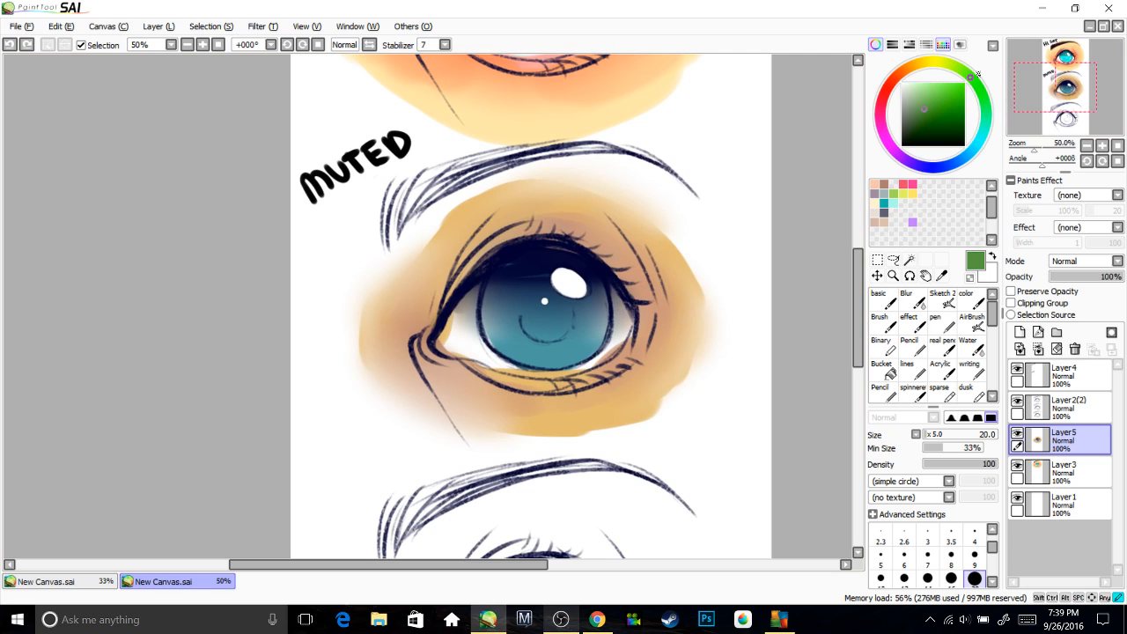
Dab saturated orange accents around the lower half of the middle iris with the basic brush at size 25.
{"action": "left_click_drag", "start_coordinate": [952, 88], "coordinate": [983, 61]}
{"action": "left_click", "coordinate": [913, 67]}
{"action": "scroll", "coordinate": [515, 335], "scroll_direction": "down", "scroll_amount": 1}
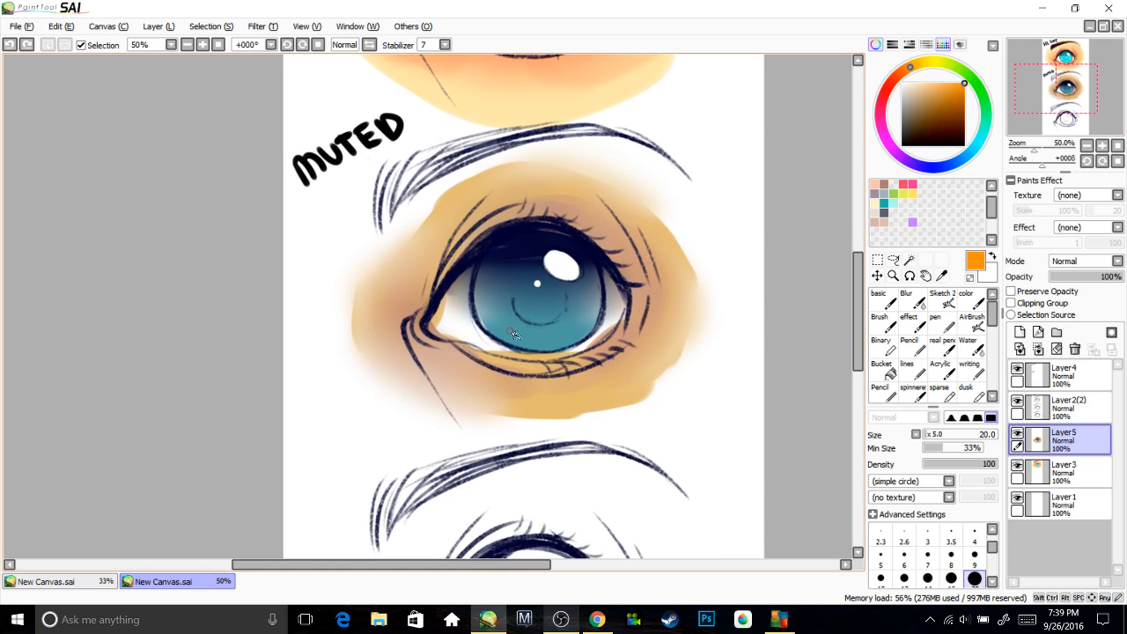
{"action": "left_click", "coordinate": [879, 299]}
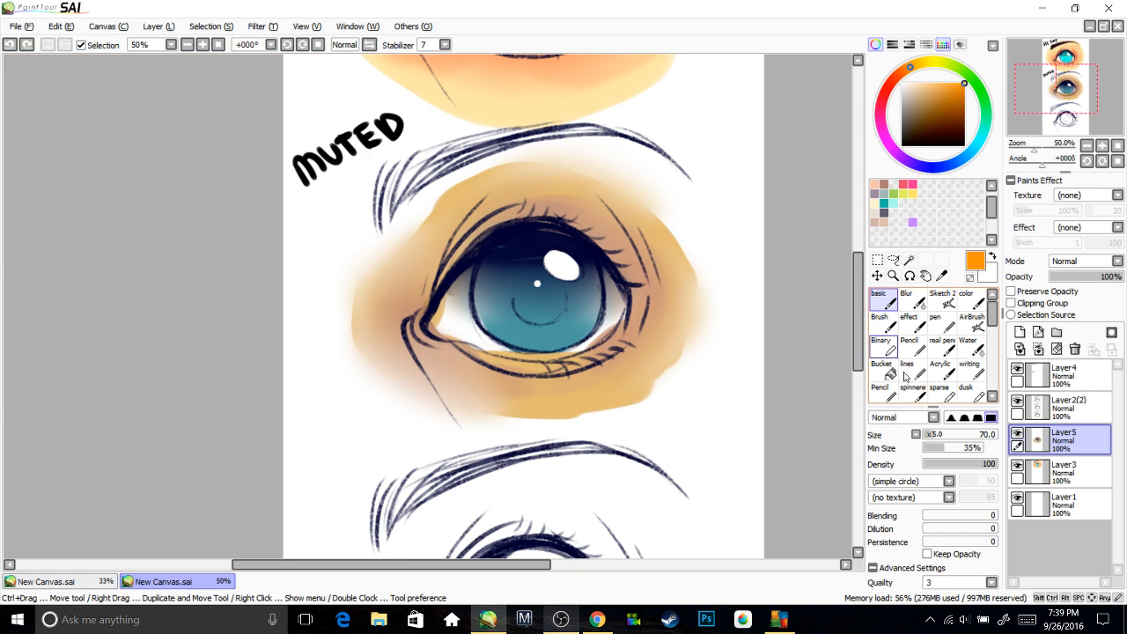
{"action": "left_click_drag", "start_coordinate": [574, 313], "coordinate": [571, 326]}
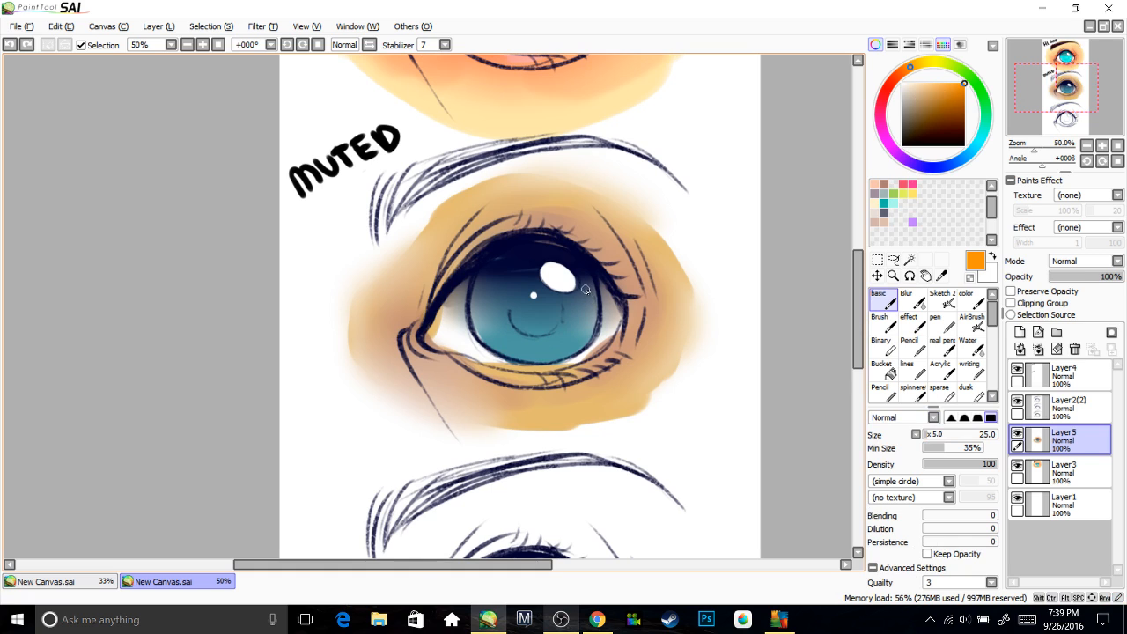
{"action": "mouse_move", "coordinate": [583, 315]}
{"action": "left_mouse_down"}
{"action": "mouse_move", "coordinate": [575, 330]}
{"action": "mouse_move", "coordinate": [579, 317]}
{"action": "left_mouse_up"}
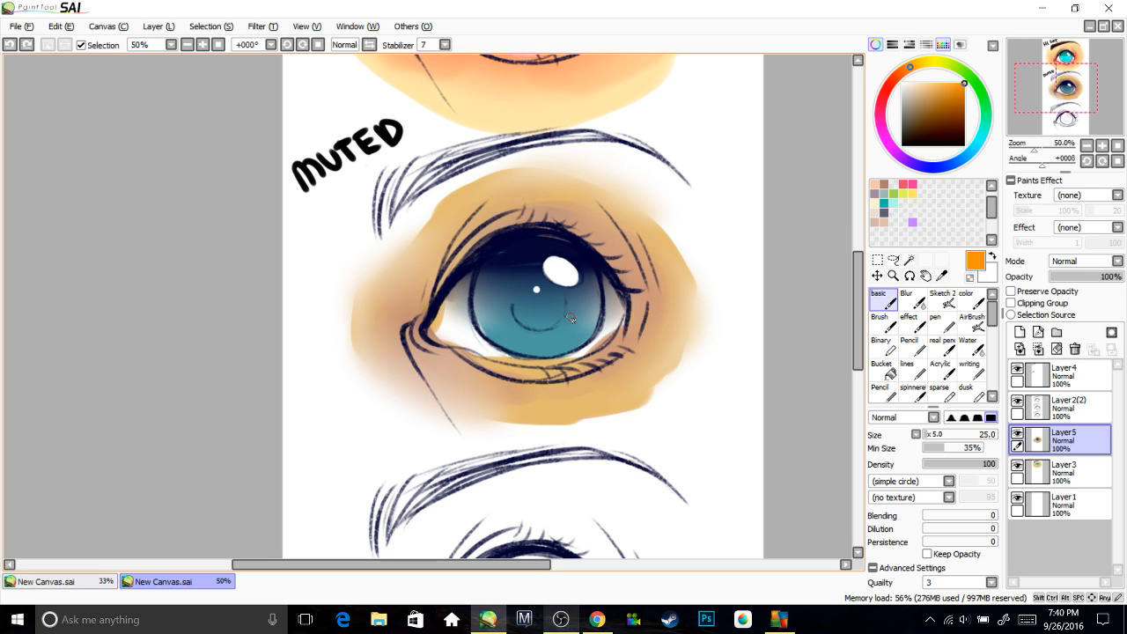
{"action": "left_click", "coordinate": [543, 341]}
{"action": "left_click_drag", "start_coordinate": [489, 310], "coordinate": [487, 303]}
{"action": "left_click_drag", "start_coordinate": [540, 270], "coordinate": [540, 281]}
Blend the orange iris accents with the Brush tool at size 77 and ready the Blur brush at size 195.
{"action": "left_click", "coordinate": [883, 323]}
{"action": "left_click_drag", "start_coordinate": [512, 347], "coordinate": [539, 355]}
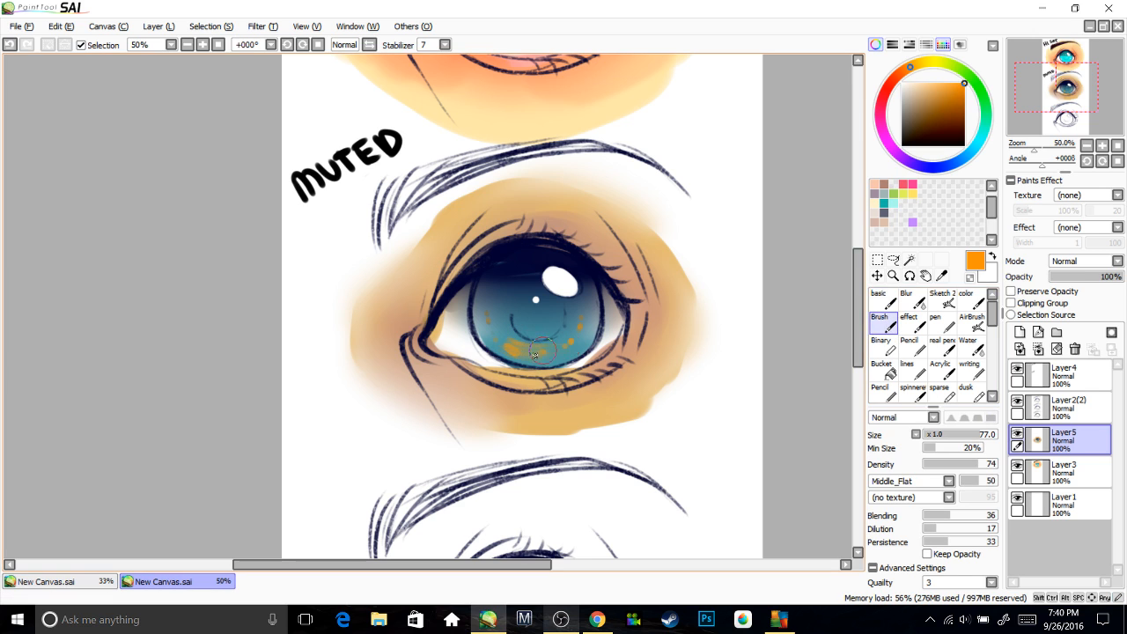
{"action": "left_click", "coordinate": [907, 303]}
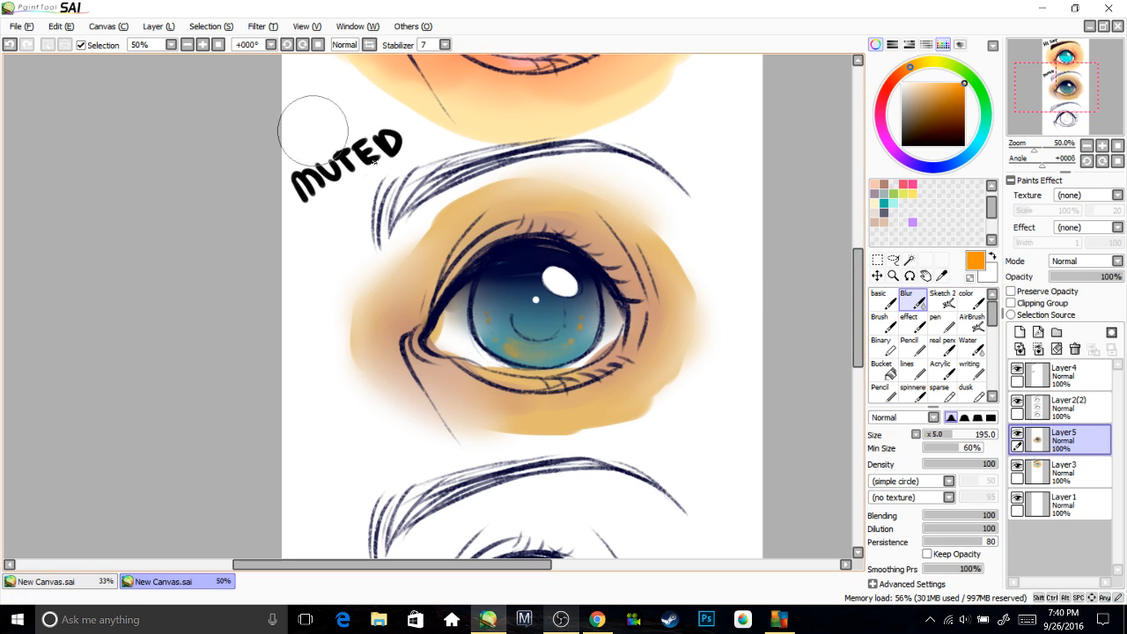
Add small light yellow strokes over the orange iris accents with the basic brush at size 5.
{"action": "left_click", "coordinate": [881, 299]}
{"action": "left_click", "coordinate": [941, 84]}
{"action": "left_click_drag", "start_coordinate": [920, 65], "coordinate": [927, 63]}
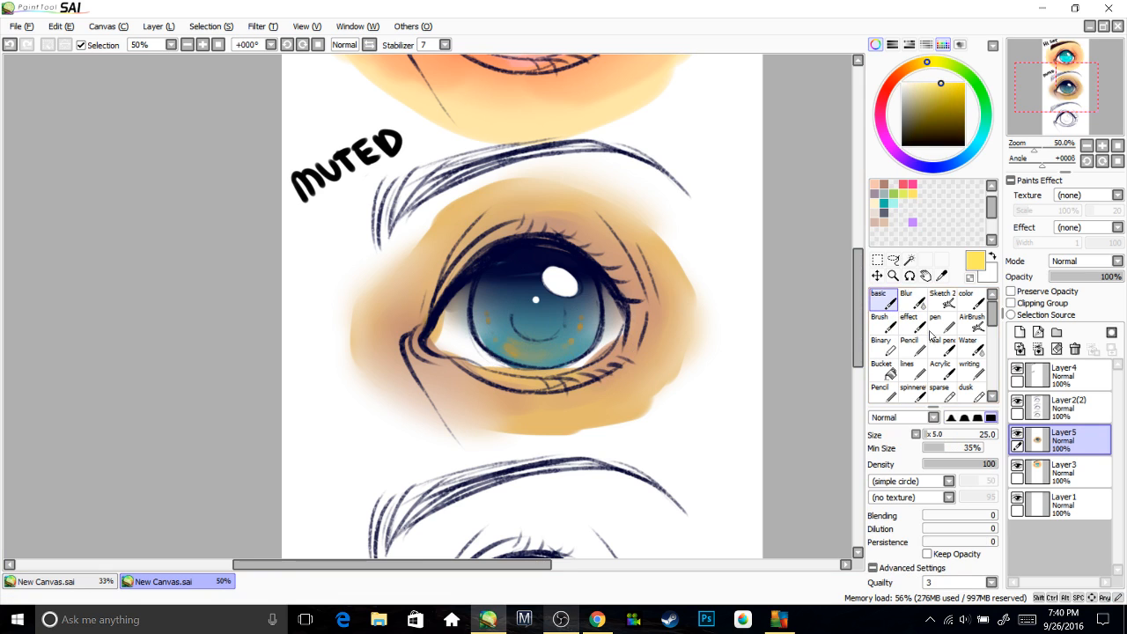
{"action": "left_click_drag", "start_coordinate": [936, 434], "coordinate": [883, 439]}
{"action": "key", "text": "ctrl+plus"}
{"action": "key", "text": "ctrl+plus"}
{"action": "key", "text": "ctrl+plus"}
{"action": "left_click_drag", "start_coordinate": [661, 351], "coordinate": [361, 295]}
{"action": "mouse_move", "coordinate": [387, 369]}
{"action": "left_mouse_down"}
{"action": "mouse_move", "coordinate": [410, 382]}
{"action": "mouse_move", "coordinate": [382, 371]}
{"action": "left_mouse_up"}
{"action": "left_click_drag", "start_coordinate": [496, 374], "coordinate": [568, 333]}
{"action": "left_click", "coordinate": [588, 305]}
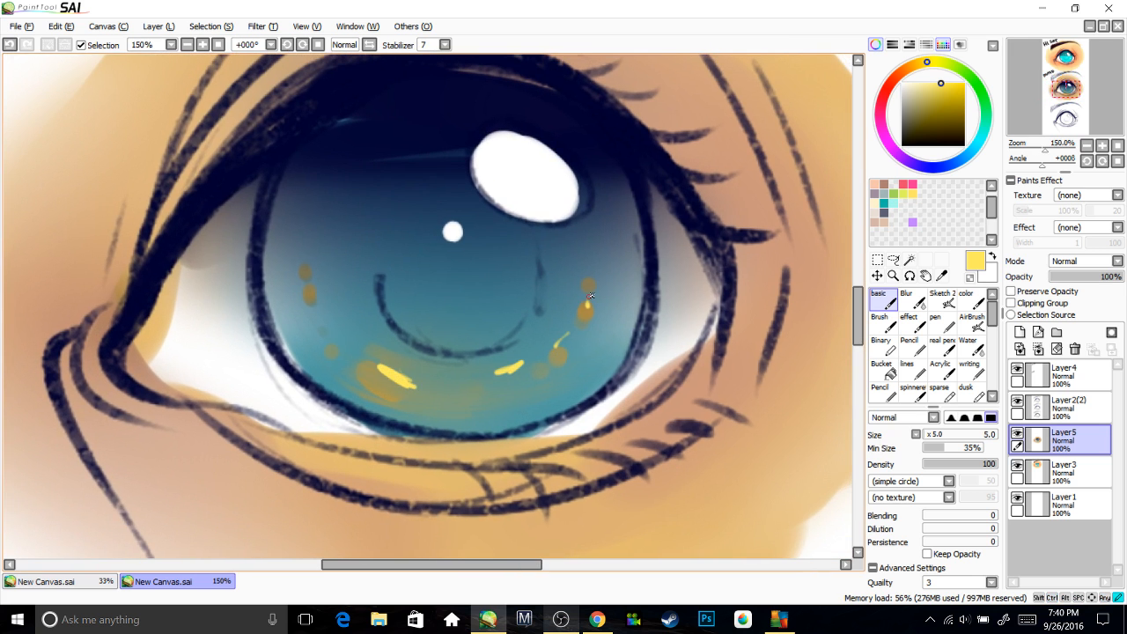
Undo the yellow strokes and orange accents in the middle eye's iris.
{"action": "key", "text": "ctrl+minus"}
{"action": "key", "text": "ctrl+minus"}
{"action": "key", "text": "ctrl+minus"}
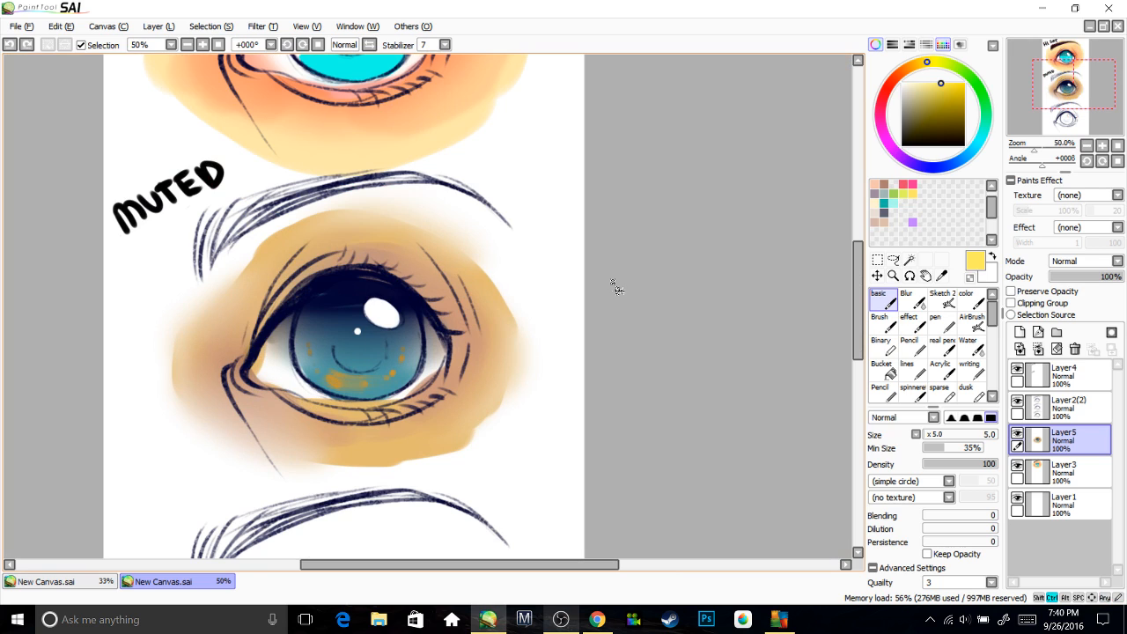
{"action": "key", "text": "ctrl+z"}
{"action": "key", "text": "ctrl+z"}
{"action": "key", "text": "ctrl+z"}
{"action": "key", "text": "ctrl+z"}
{"action": "key", "text": "ctrl+z"}
{"action": "key", "text": "ctrl+z"}
{"action": "mouse_move", "coordinate": [528, 269]}
{"action": "left_mouse_down"}
{"action": "mouse_move", "coordinate": [566, 260]}
{"action": "mouse_move", "coordinate": [572, 242]}
{"action": "mouse_move", "coordinate": [575, 367]}
{"action": "left_mouse_up"}
{"action": "scroll", "coordinate": [602, 346], "scroll_direction": "down", "scroll_amount": 2}
{"action": "scroll", "coordinate": [603, 346], "scroll_direction": "up", "scroll_amount": 1}
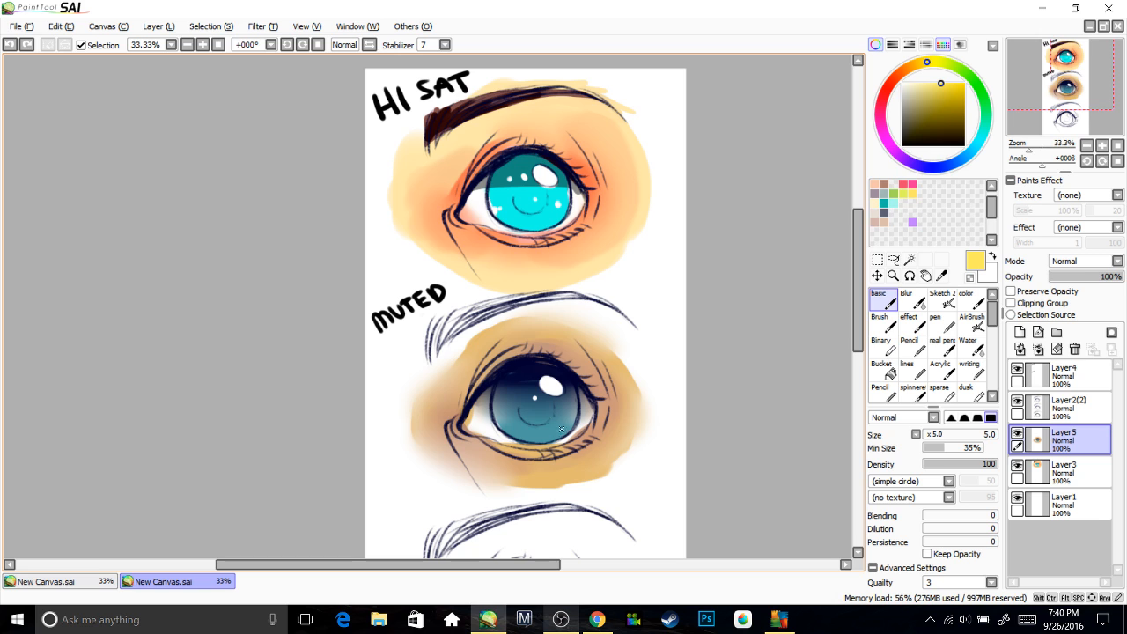
Adjust the middle eye's colour layer with Hue and Saturation, setting Saturation to -20 and Luminescence to +16.
{"action": "left_click", "coordinate": [262, 26]}
{"action": "left_click", "coordinate": [266, 43]}
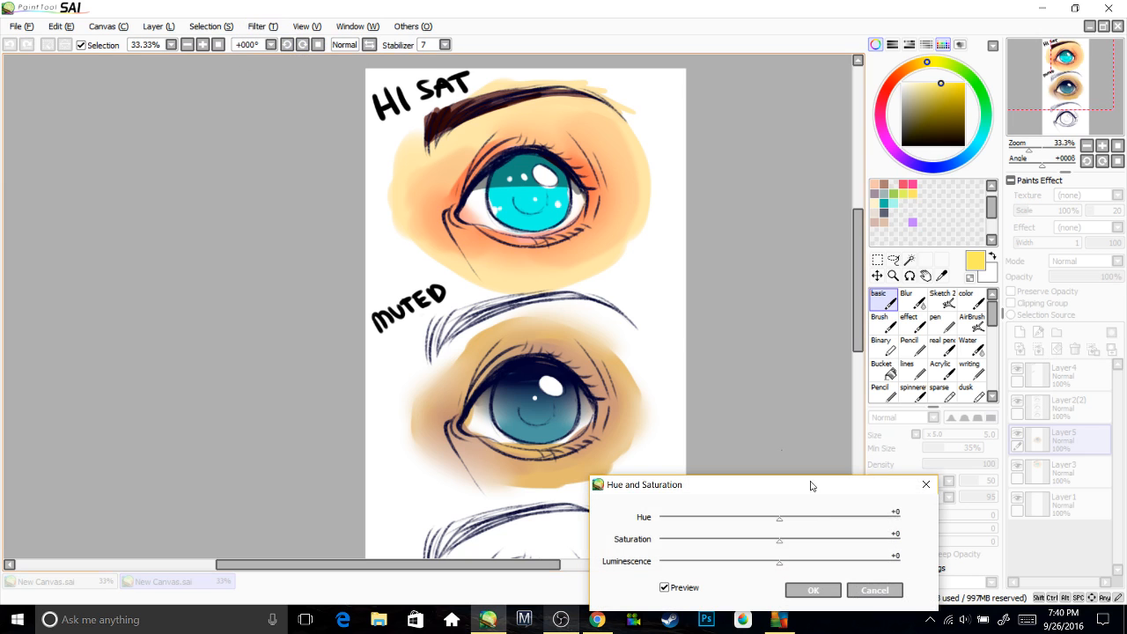
{"action": "left_click_drag", "start_coordinate": [779, 539], "coordinate": [800, 567]}
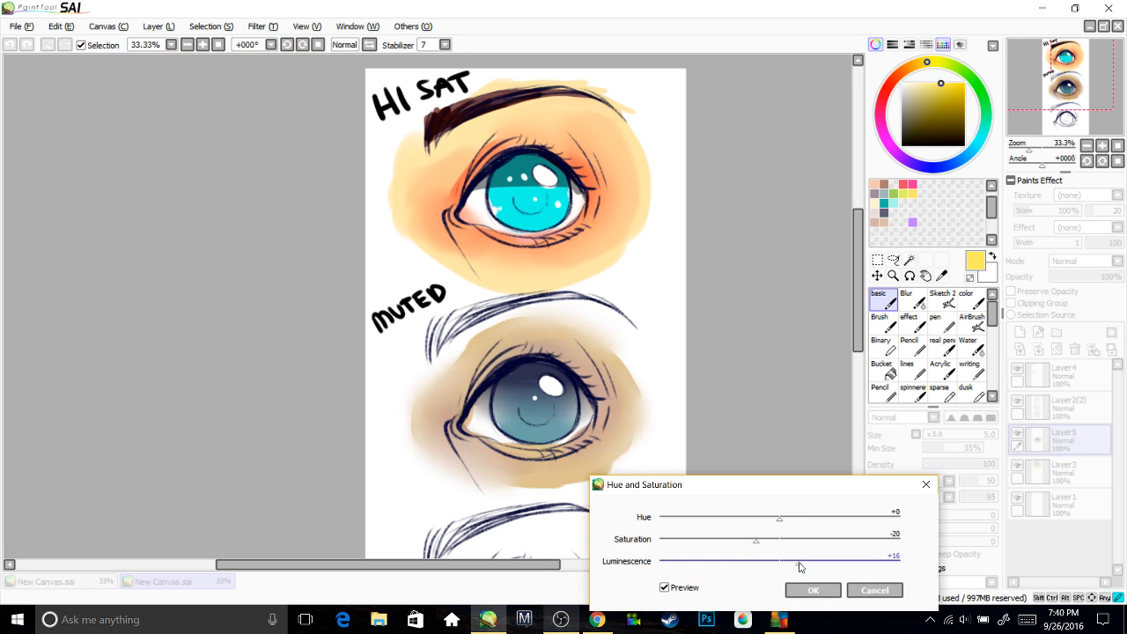
{"action": "left_click", "coordinate": [813, 590]}
{"action": "mouse_move", "coordinate": [663, 415]}
{"action": "left_mouse_down"}
{"action": "mouse_move", "coordinate": [637, 434]}
{"action": "mouse_move", "coordinate": [627, 412]}
{"action": "left_mouse_up"}
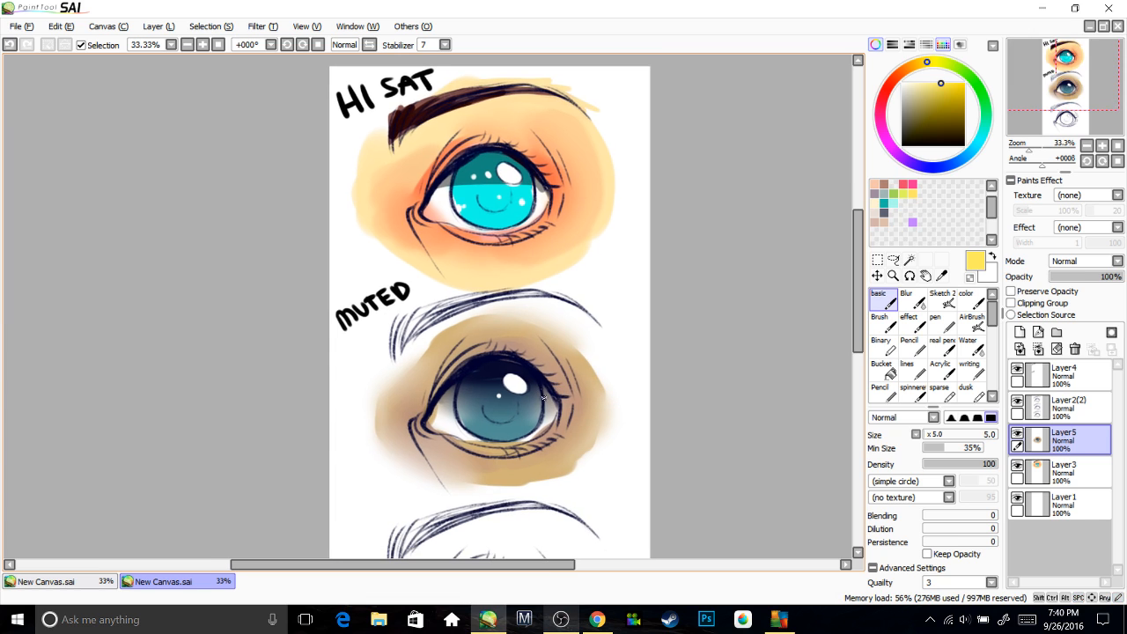
{"action": "left_click", "coordinate": [964, 82]}
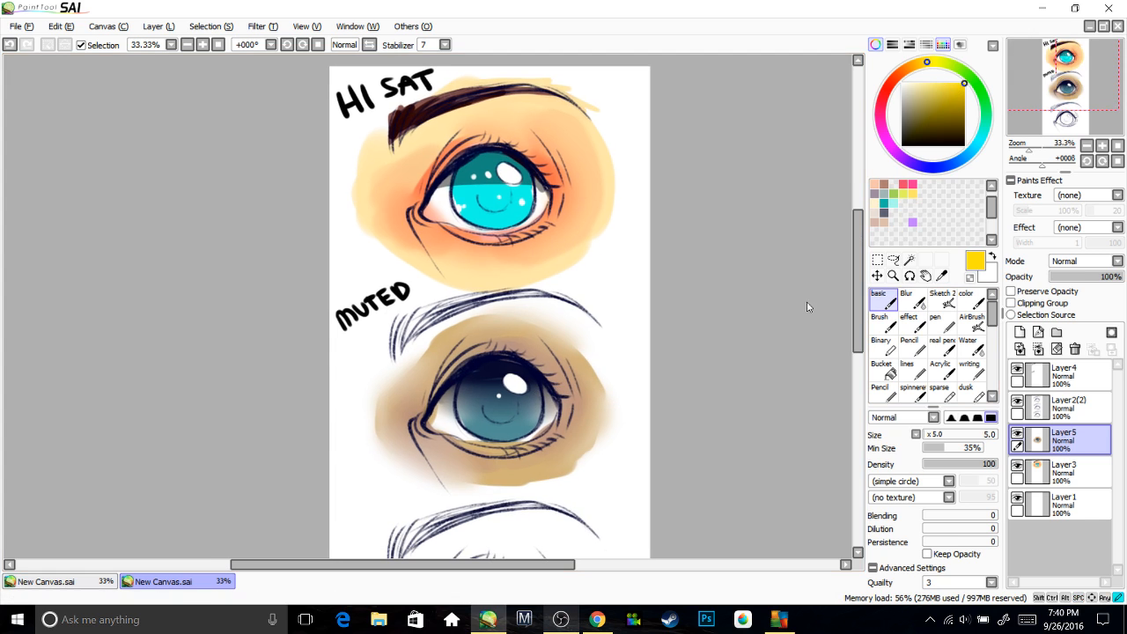
{"action": "key", "text": "ctrl+z"}
{"action": "left_click_drag", "start_coordinate": [608, 406], "coordinate": [623, 391]}
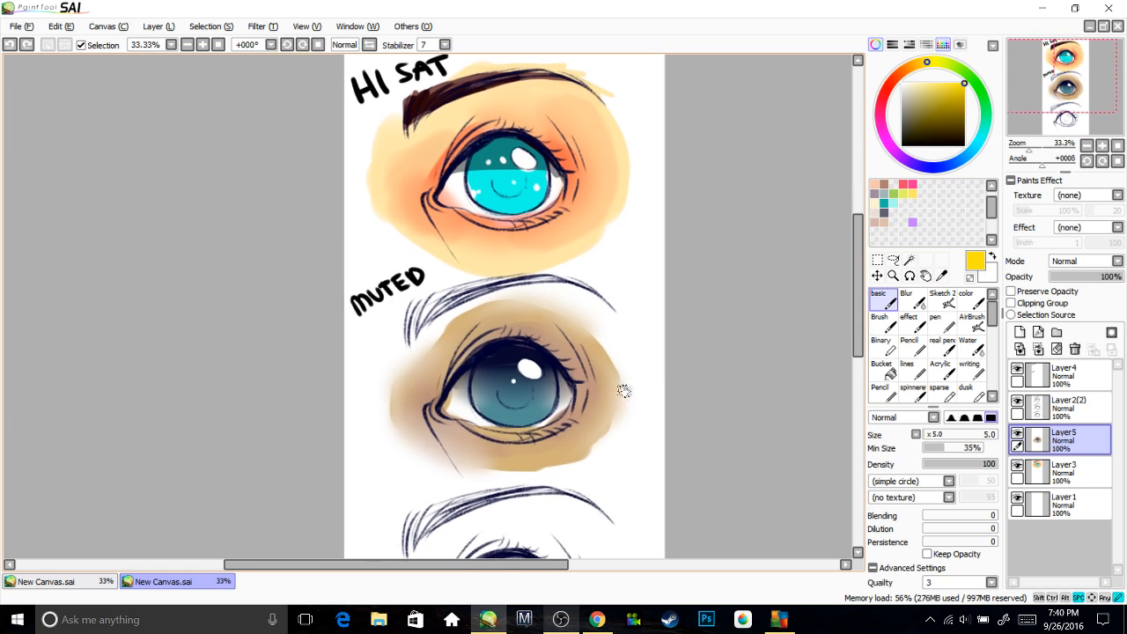
{"action": "left_click", "coordinate": [875, 304]}
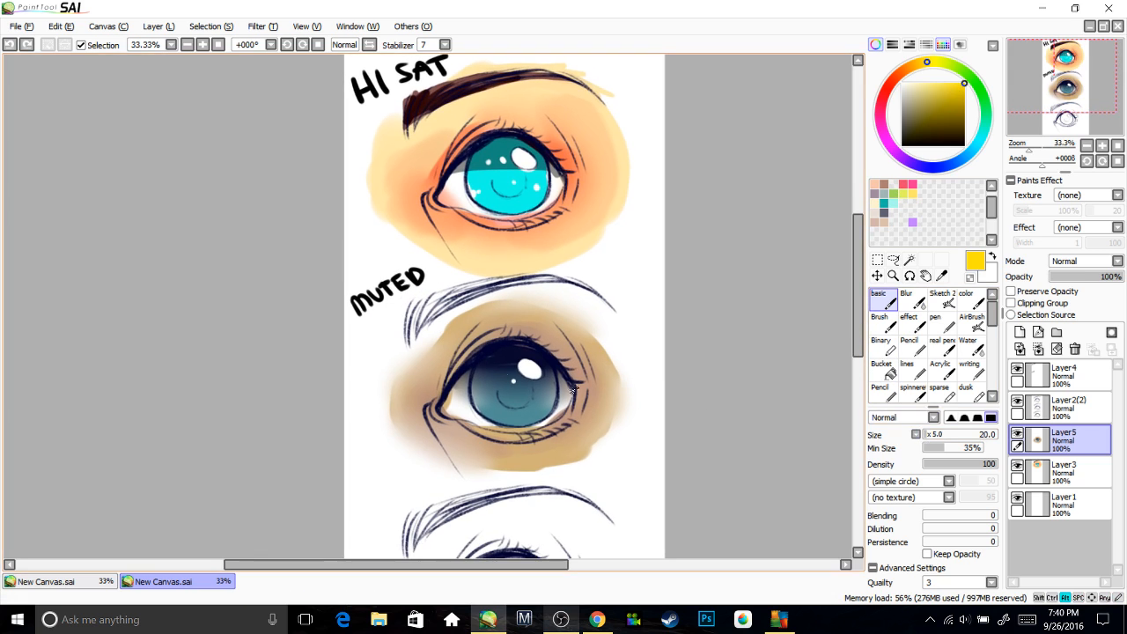
{"action": "left_click", "coordinate": [526, 362], "text": "alt"}
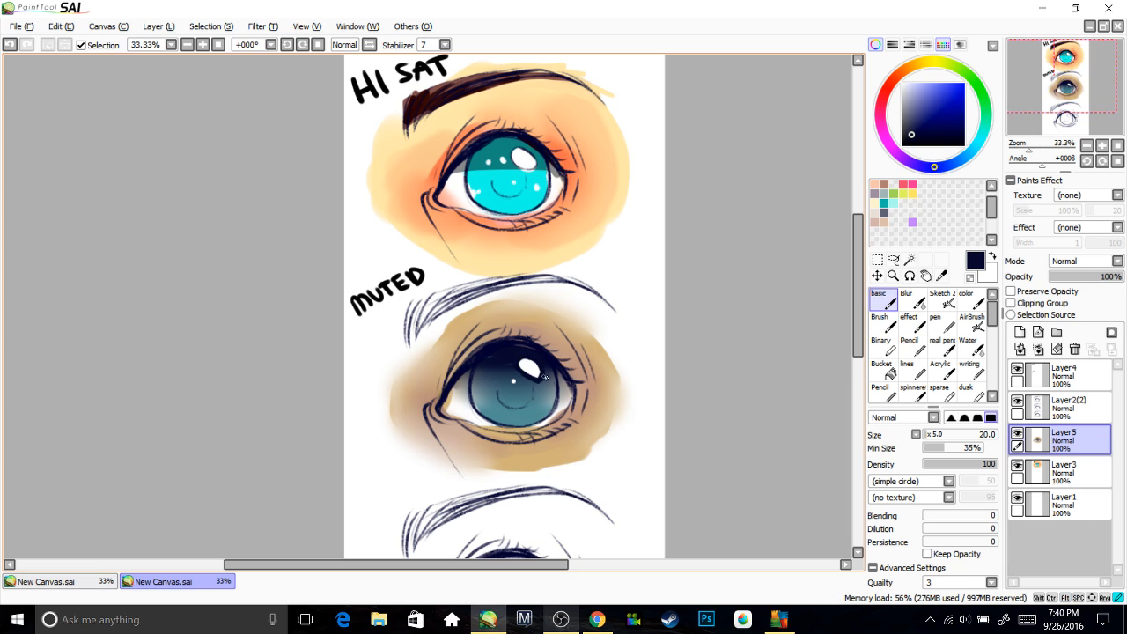
{"action": "left_click_drag", "start_coordinate": [545, 377], "coordinate": [559, 414]}
{"action": "key", "text": "ctrl+z"}
{"action": "key", "text": "ctrl+z"}
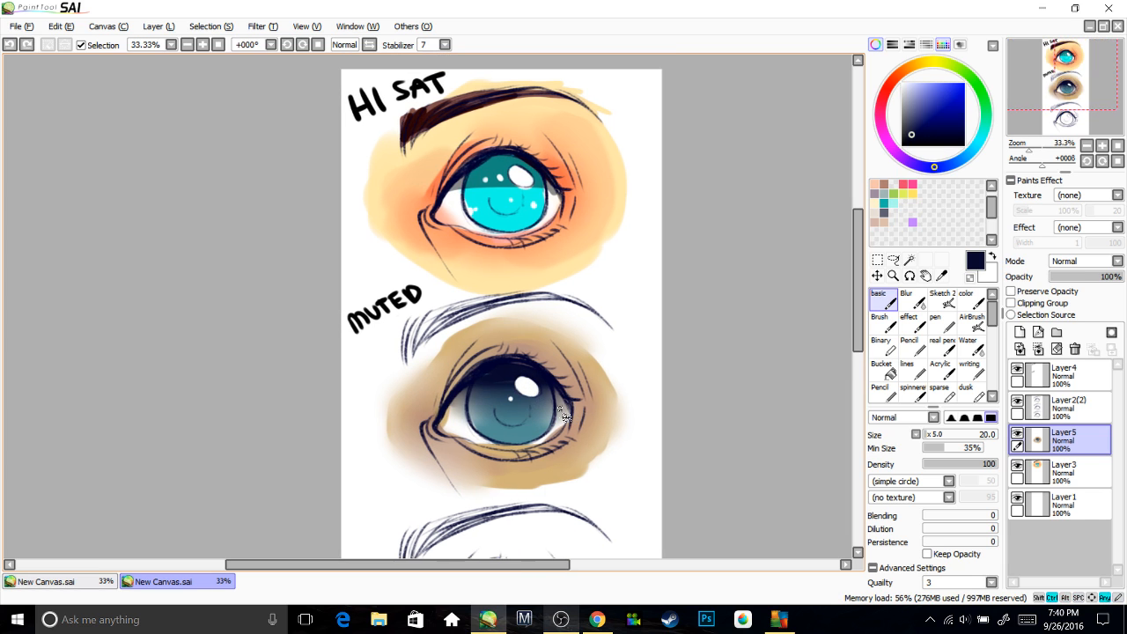
Add a new layer and fill the bottom eye's iris with soft muted teal, using the basic brush at size 120.
{"action": "scroll", "coordinate": [545, 401], "scroll_direction": "down", "scroll_amount": 3}
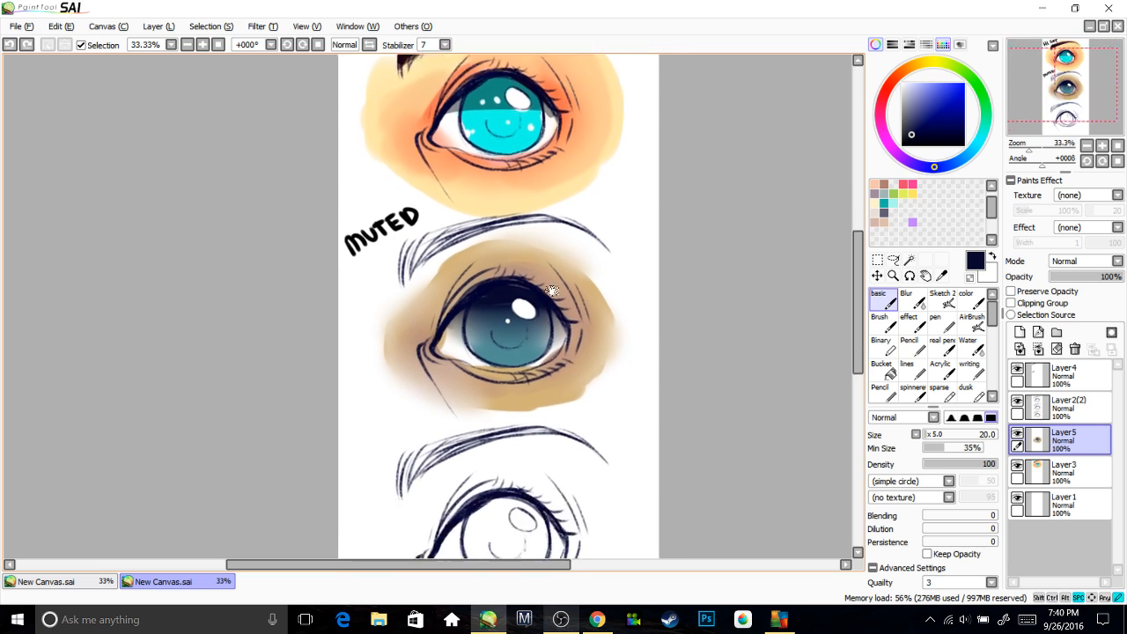
{"action": "scroll", "coordinate": [550, 291], "scroll_direction": "down", "scroll_amount": 5}
{"action": "left_click", "coordinate": [1019, 332]}
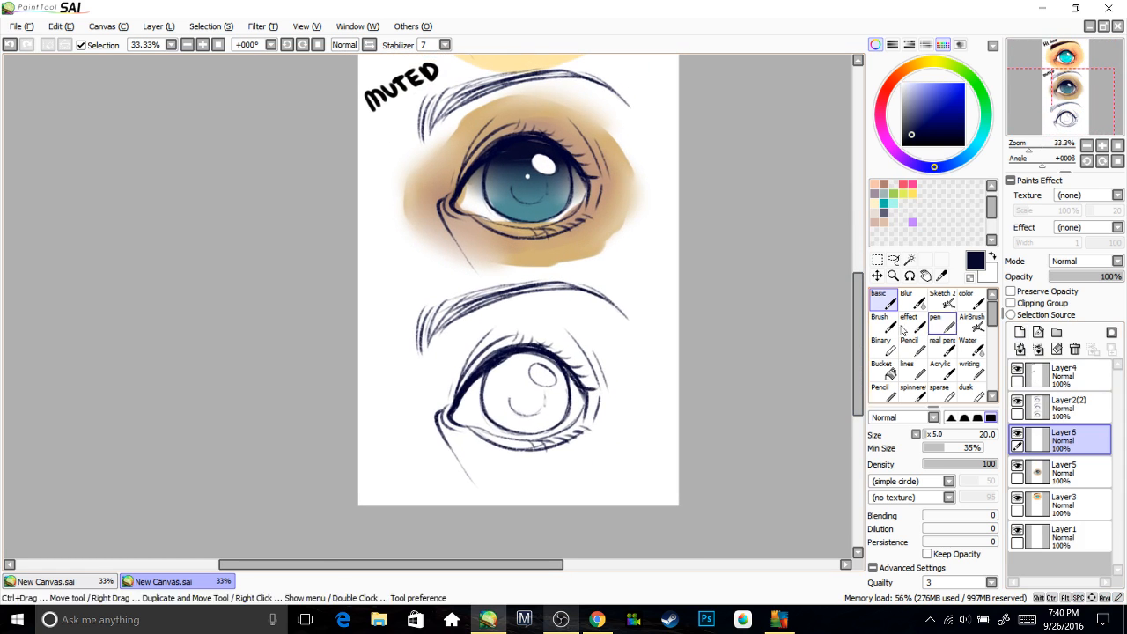
{"action": "left_click", "coordinate": [941, 435]}
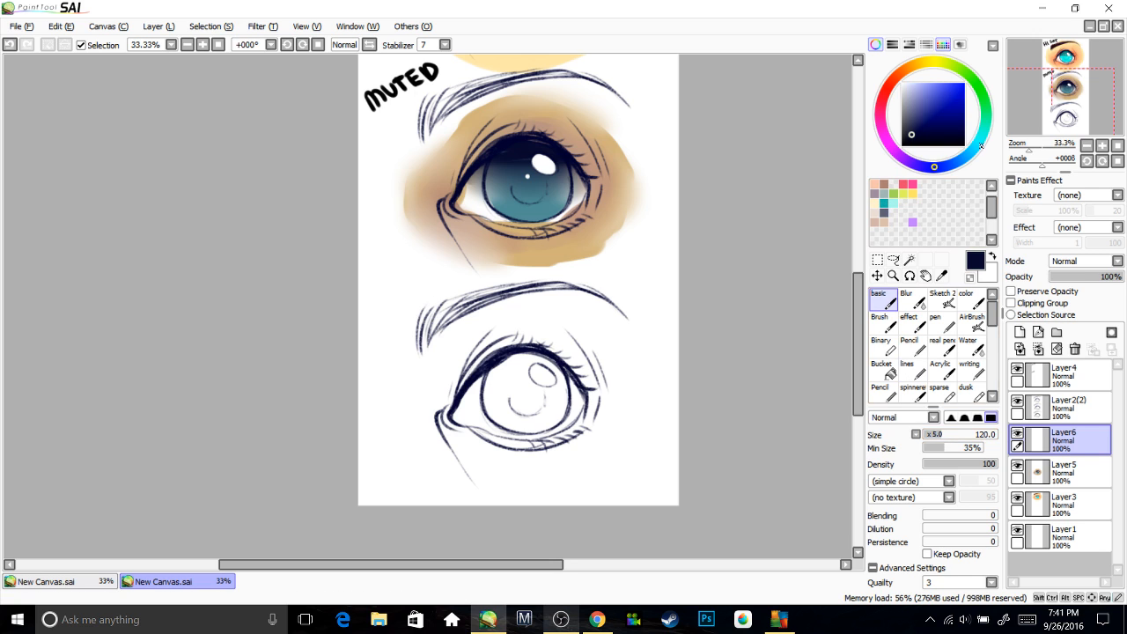
{"action": "left_click", "coordinate": [979, 145]}
{"action": "left_click", "coordinate": [912, 85]}
{"action": "left_click_drag", "start_coordinate": [559, 302], "coordinate": [551, 262]}
{"action": "left_click_drag", "start_coordinate": [930, 99], "coordinate": [916, 102]}
{"action": "left_click_drag", "start_coordinate": [552, 320], "coordinate": [553, 323]}
{"action": "mouse_move", "coordinate": [490, 344]}
{"action": "left_mouse_down"}
{"action": "mouse_move", "coordinate": [498, 336]}
{"action": "mouse_move", "coordinate": [517, 358]}
{"action": "mouse_move", "coordinate": [490, 358]}
{"action": "mouse_move", "coordinate": [542, 352]}
{"action": "mouse_move", "coordinate": [528, 331]}
{"action": "left_mouse_up"}
Paint pale cream skin all around the bottom eye with the basic brush at size 280.
{"action": "left_click", "coordinate": [917, 65]}
{"action": "left_click", "coordinate": [919, 82]}
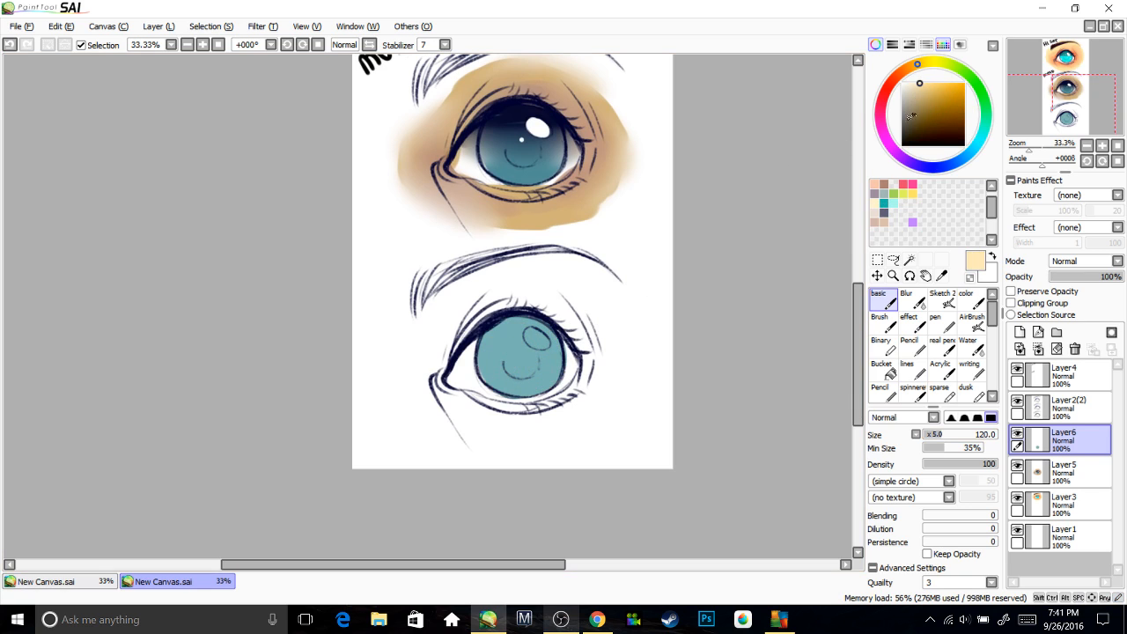
{"action": "left_click_drag", "start_coordinate": [943, 433], "coordinate": [964, 435]}
{"action": "left_click_drag", "start_coordinate": [414, 367], "coordinate": [504, 281]}
{"action": "mouse_move", "coordinate": [427, 329]}
{"action": "left_mouse_down"}
{"action": "mouse_move", "coordinate": [603, 335]}
{"action": "mouse_move", "coordinate": [608, 360]}
{"action": "left_mouse_up"}
{"action": "mouse_move", "coordinate": [415, 387]}
{"action": "left_mouse_down"}
{"action": "mouse_move", "coordinate": [483, 419]}
{"action": "mouse_move", "coordinate": [596, 396]}
{"action": "left_mouse_up"}
Soften the outer edges of the cream skin around the bottom eye with the Blur brush at size 195.
{"action": "left_click", "coordinate": [878, 331]}
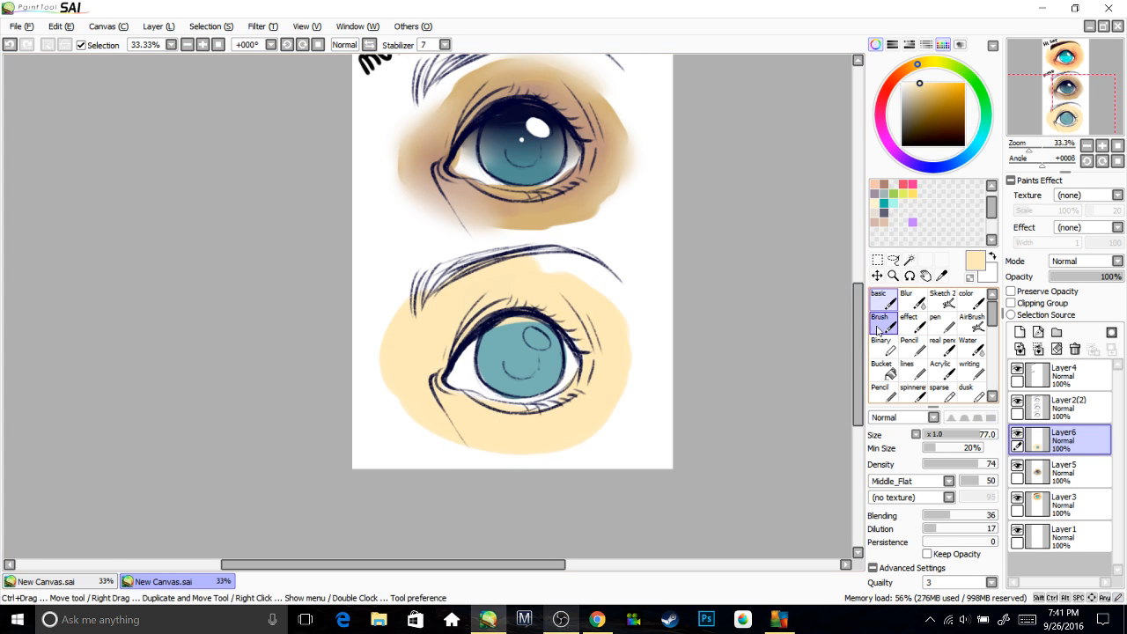
{"action": "left_click", "coordinate": [911, 299]}
{"action": "mouse_move", "coordinate": [411, 378]}
{"action": "left_mouse_down"}
{"action": "mouse_move", "coordinate": [437, 405]}
{"action": "mouse_move", "coordinate": [565, 410]}
{"action": "mouse_move", "coordinate": [453, 302]}
{"action": "left_mouse_up"}
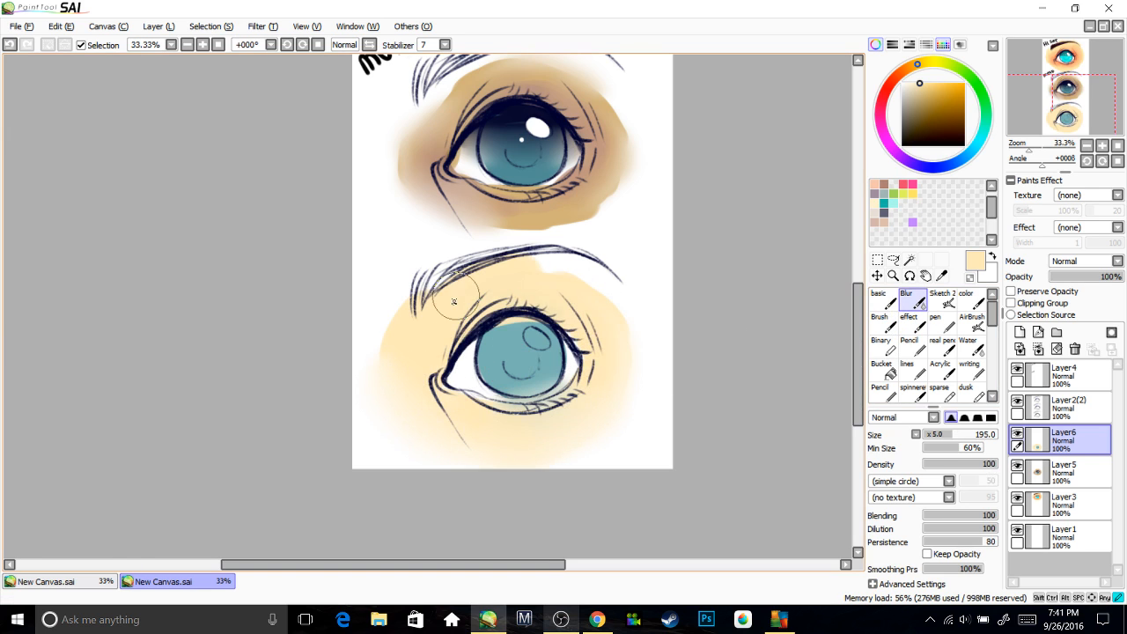
{"action": "scroll", "coordinate": [493, 282], "scroll_direction": "up", "scroll_amount": 5}
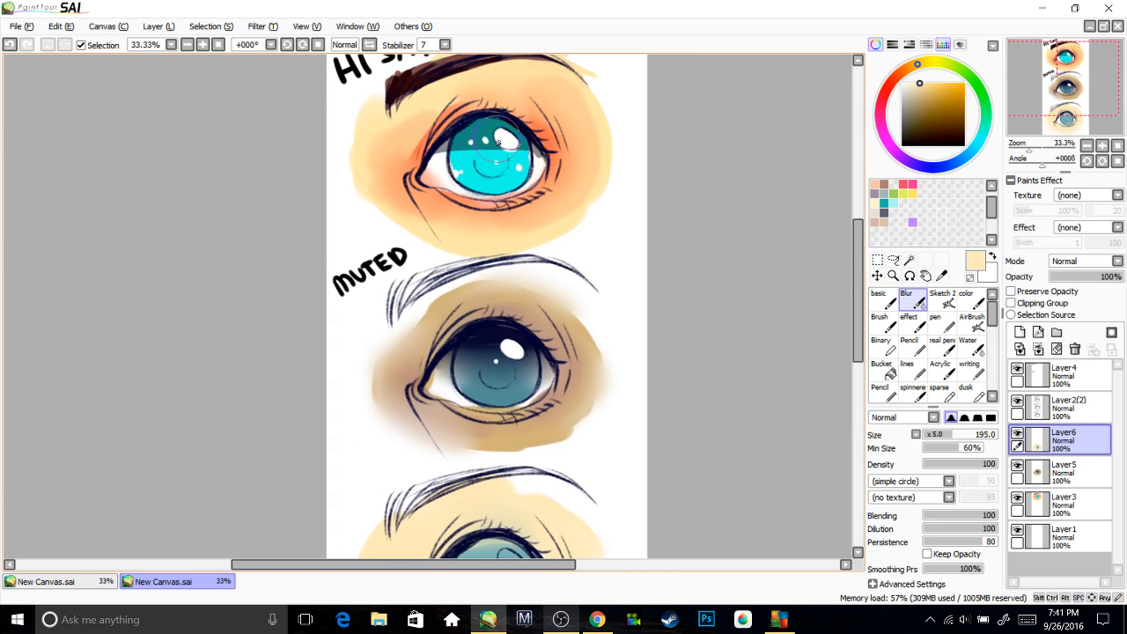
{"action": "mouse_move", "coordinate": [561, 506]}
{"action": "left_mouse_down"}
{"action": "mouse_move", "coordinate": [546, 319]}
{"action": "mouse_move", "coordinate": [493, 296]}
{"action": "mouse_move", "coordinate": [578, 339]}
{"action": "mouse_move", "coordinate": [360, 407]}
{"action": "mouse_move", "coordinate": [326, 377]}
{"action": "mouse_move", "coordinate": [382, 458]}
{"action": "mouse_move", "coordinate": [573, 423]}
{"action": "mouse_move", "coordinate": [649, 332]}
{"action": "left_mouse_up"}
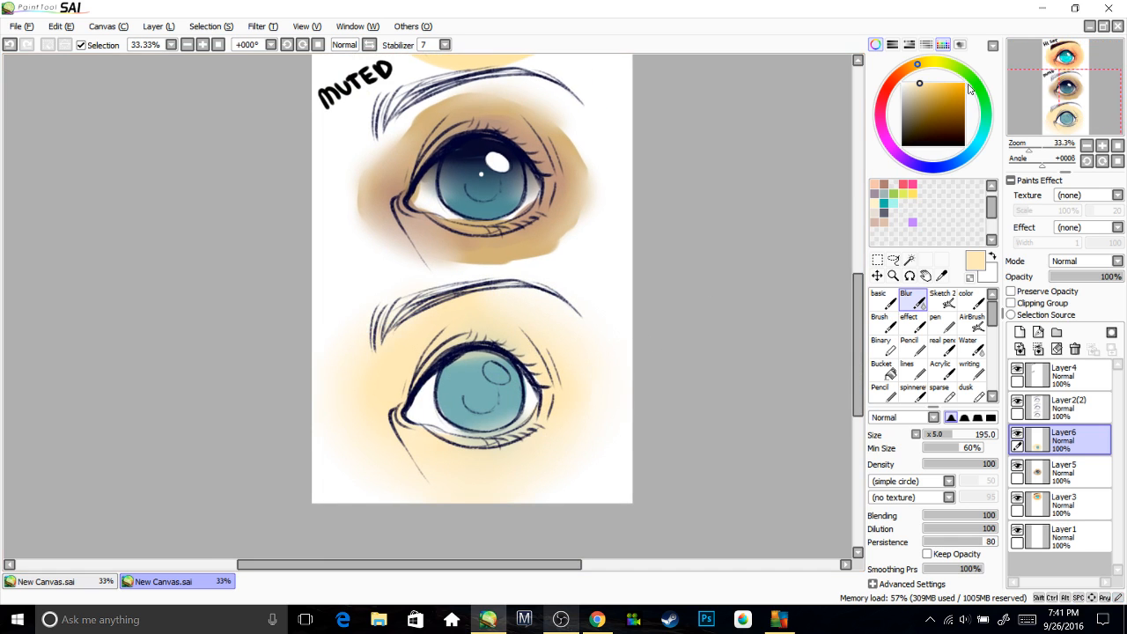
{"action": "left_click_drag", "start_coordinate": [568, 374], "coordinate": [574, 381]}
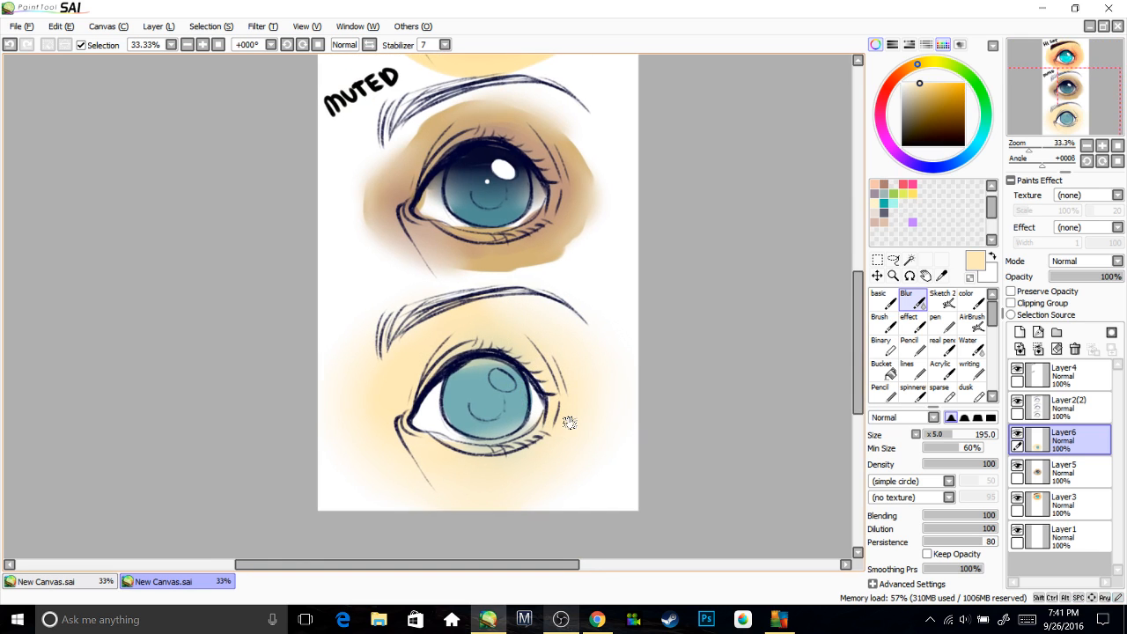
Shade the inner corner and lower lid of the bottom eye in light peach with the color brush at size 75.
{"action": "left_click", "coordinate": [881, 298]}
{"action": "key", "text": "ctrl+plus"}
{"action": "key", "text": "ctrl+plus"}
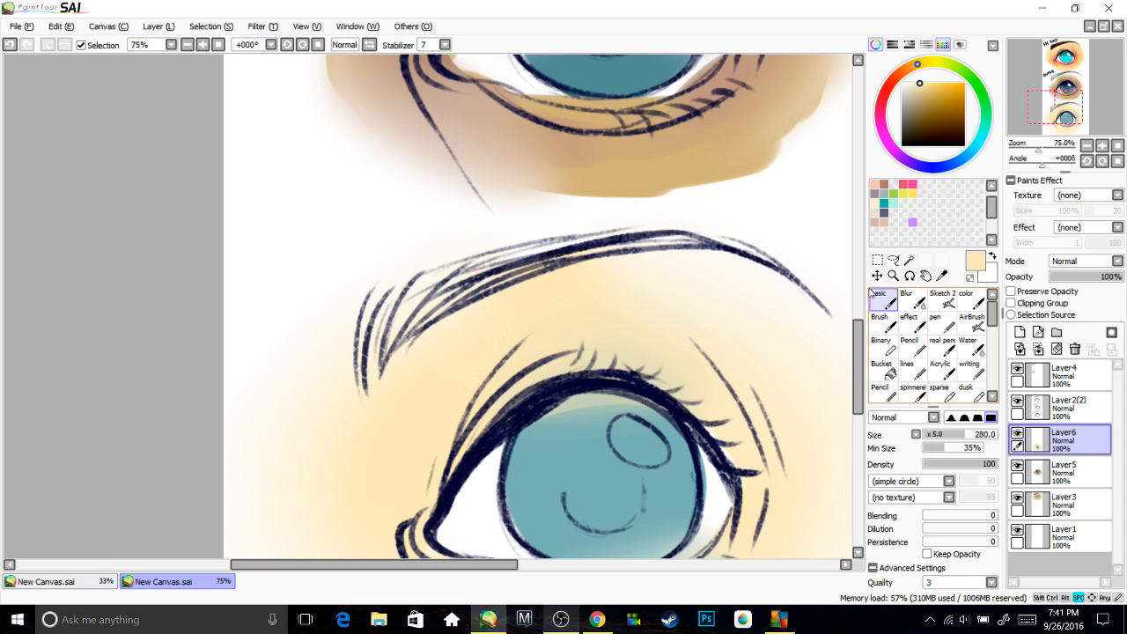
{"action": "left_click", "coordinate": [966, 299]}
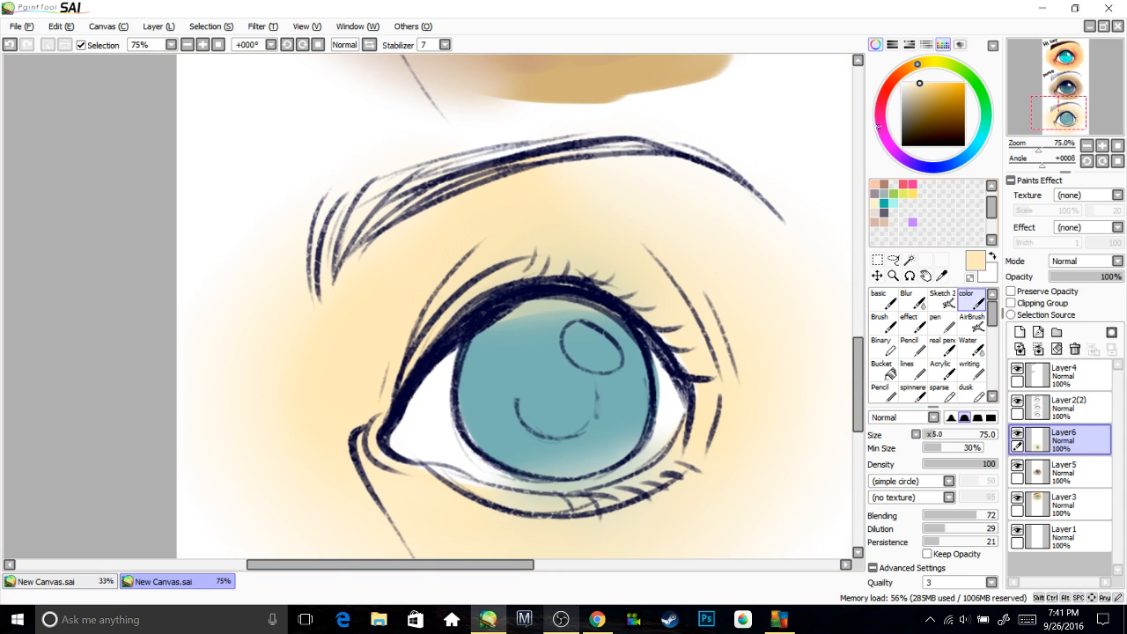
{"action": "left_click", "coordinate": [901, 72]}
{"action": "left_click", "coordinate": [928, 82]}
{"action": "mouse_move", "coordinate": [632, 244]}
{"action": "left_mouse_down"}
{"action": "mouse_move", "coordinate": [611, 223]}
{"action": "mouse_move", "coordinate": [611, 165]}
{"action": "left_mouse_up"}
{"action": "mouse_move", "coordinate": [377, 398]}
{"action": "left_mouse_down"}
{"action": "mouse_move", "coordinate": [352, 413]}
{"action": "mouse_move", "coordinate": [336, 348]}
{"action": "mouse_move", "coordinate": [357, 300]}
{"action": "mouse_move", "coordinate": [427, 408]}
{"action": "mouse_move", "coordinate": [630, 420]}
{"action": "left_mouse_up"}
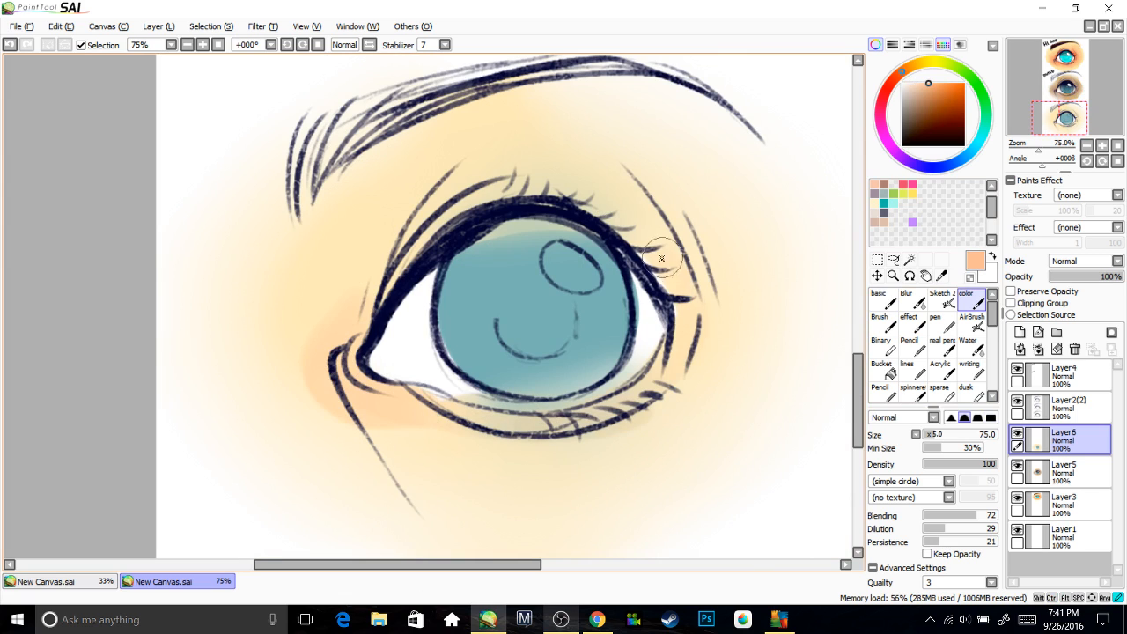
Extend the peach shading over the bottom eye's outer corner and upper lid, and deepen it beside the inner corner.
{"action": "mouse_move", "coordinate": [662, 258]}
{"action": "left_mouse_down"}
{"action": "mouse_move", "coordinate": [695, 368]}
{"action": "mouse_move", "coordinate": [682, 218]}
{"action": "left_mouse_up"}
{"action": "mouse_move", "coordinate": [389, 262]}
{"action": "left_mouse_down"}
{"action": "mouse_move", "coordinate": [396, 256]}
{"action": "mouse_move", "coordinate": [377, 333]}
{"action": "left_mouse_up"}
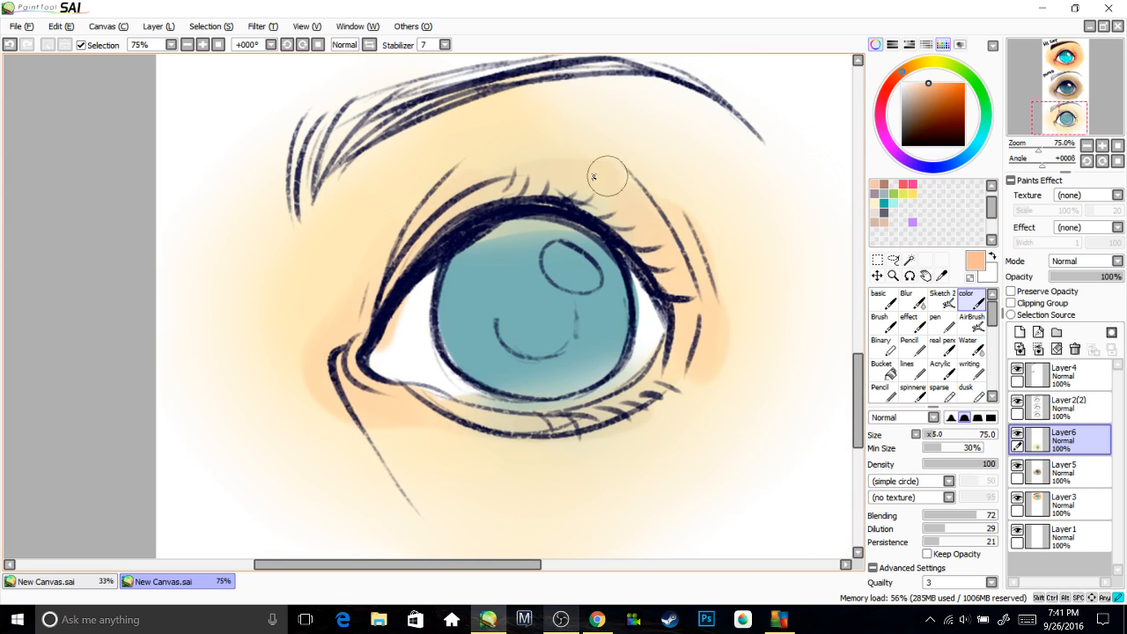
{"action": "mouse_move", "coordinate": [607, 176]}
{"action": "left_mouse_down"}
{"action": "mouse_move", "coordinate": [618, 200]}
{"action": "mouse_move", "coordinate": [568, 164]}
{"action": "left_mouse_up"}
{"action": "mouse_move", "coordinate": [386, 349]}
{"action": "left_mouse_down"}
{"action": "mouse_move", "coordinate": [370, 434]}
{"action": "mouse_move", "coordinate": [322, 400]}
{"action": "left_mouse_up"}
{"action": "left_click_drag", "start_coordinate": [416, 371], "coordinate": [370, 299]}
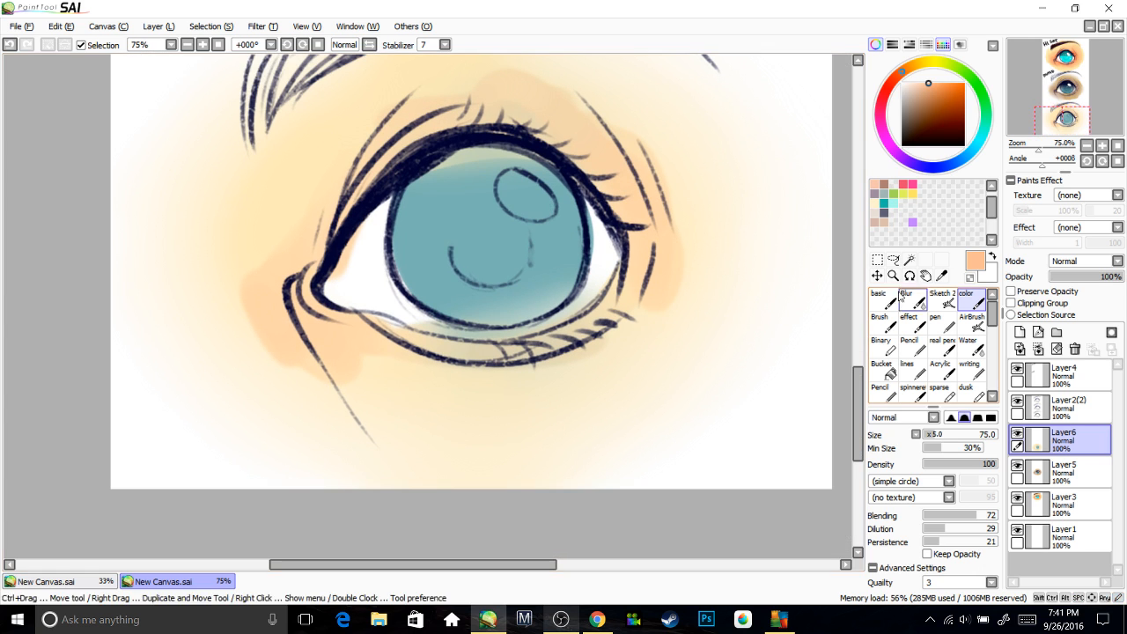
{"action": "left_click", "coordinate": [884, 299]}
{"action": "left_click", "coordinate": [913, 223]}
{"action": "left_click_drag", "start_coordinate": [747, 296], "coordinate": [624, 280]}
{"action": "left_click", "coordinate": [582, 359]}
{"action": "key", "text": "ctrl+z"}
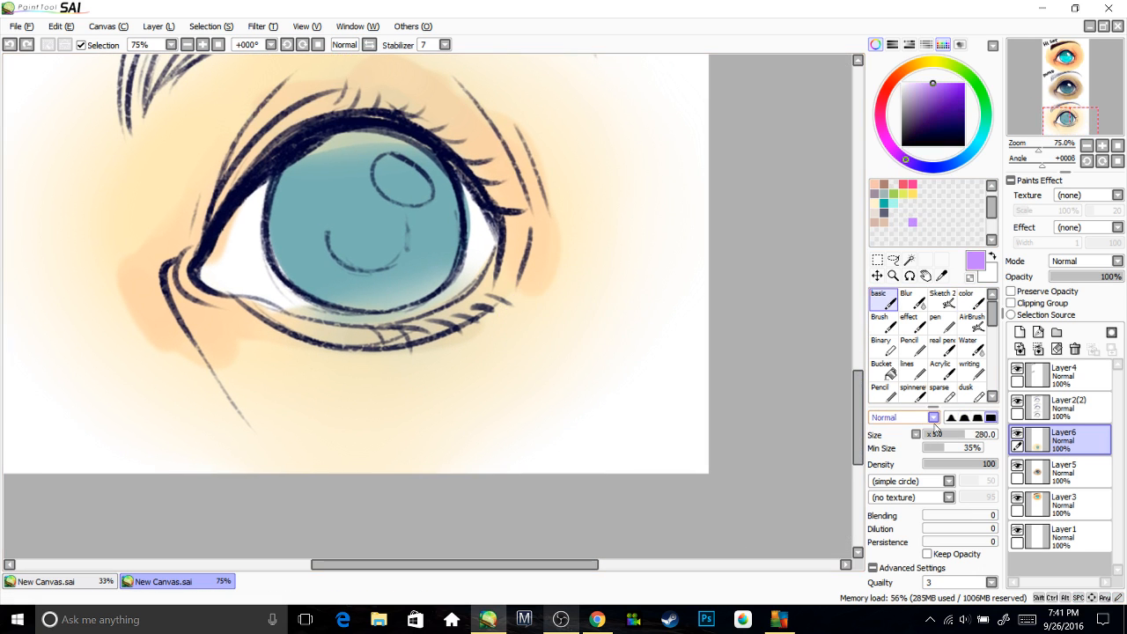
{"action": "left_click", "coordinate": [570, 404]}
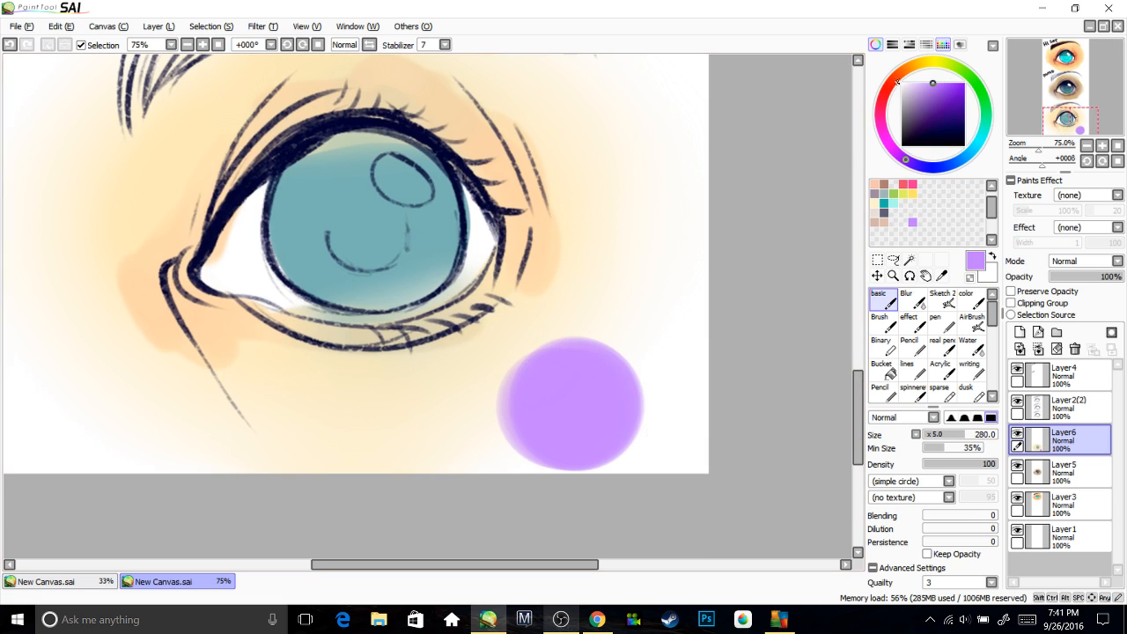
{"action": "left_click", "coordinate": [897, 82]}
{"action": "left_click", "coordinate": [656, 295]}
{"action": "left_click", "coordinate": [942, 62]}
{"action": "left_click", "coordinate": [649, 400]}
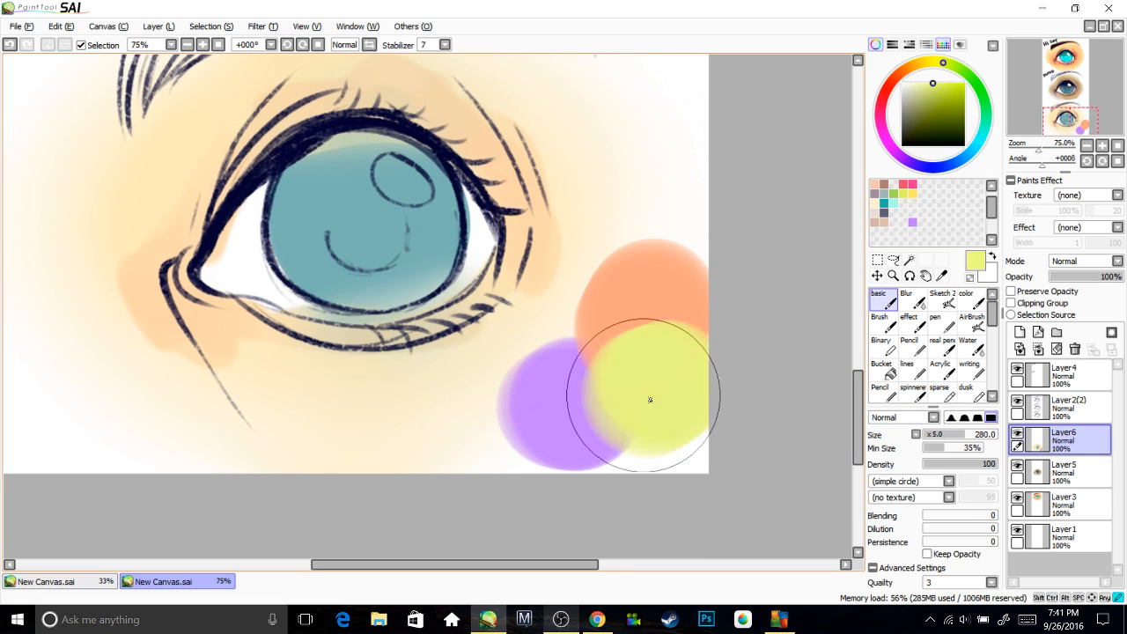
{"action": "left_click_drag", "start_coordinate": [599, 411], "coordinate": [611, 422]}
{"action": "mouse_move", "coordinate": [624, 331]}
{"action": "left_mouse_down"}
{"action": "mouse_move", "coordinate": [652, 384]}
{"action": "mouse_move", "coordinate": [774, 383]}
{"action": "left_mouse_up"}
{"action": "key", "text": "ctrl+z"}
{"action": "key", "text": "ctrl+z"}
{"action": "key", "text": "ctrl+z"}
{"action": "left_click", "coordinate": [935, 438]}
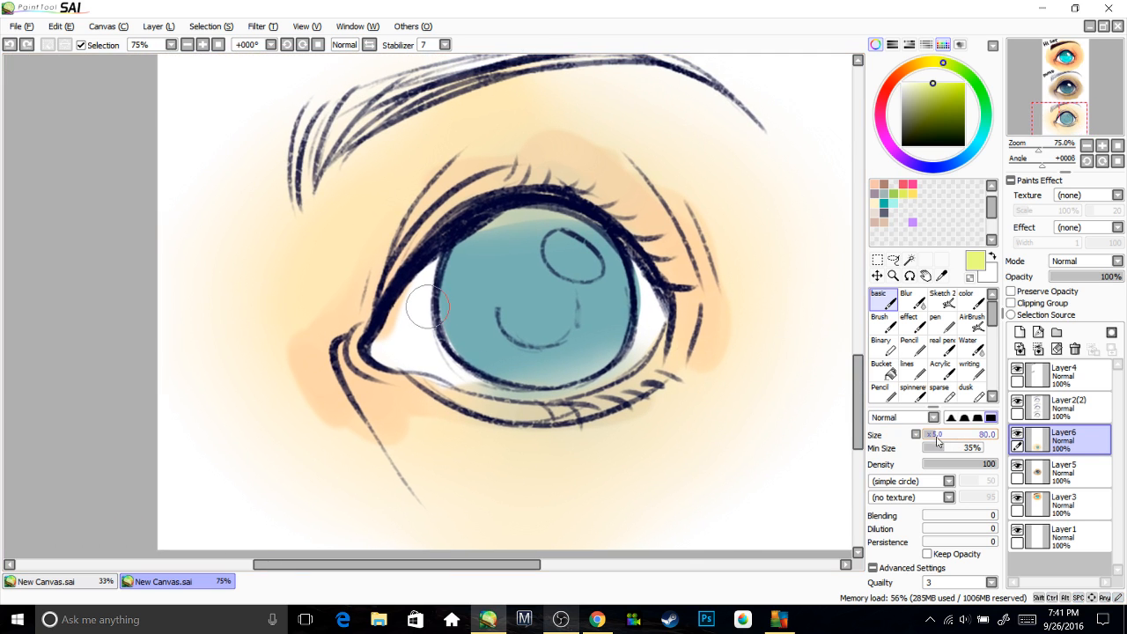
{"action": "left_click_drag", "start_coordinate": [470, 284], "coordinate": [455, 332]}
Sample the dark navy line colour and fill the shadow under the bottom eye's upper lash line with the basic brush at size 20.
{"action": "left_click", "coordinate": [488, 256], "text": "alt"}
{"action": "left_click_drag", "start_coordinate": [447, 278], "coordinate": [573, 267]}
{"action": "key", "text": "ctrl+z"}
{"action": "left_click", "coordinate": [883, 392]}
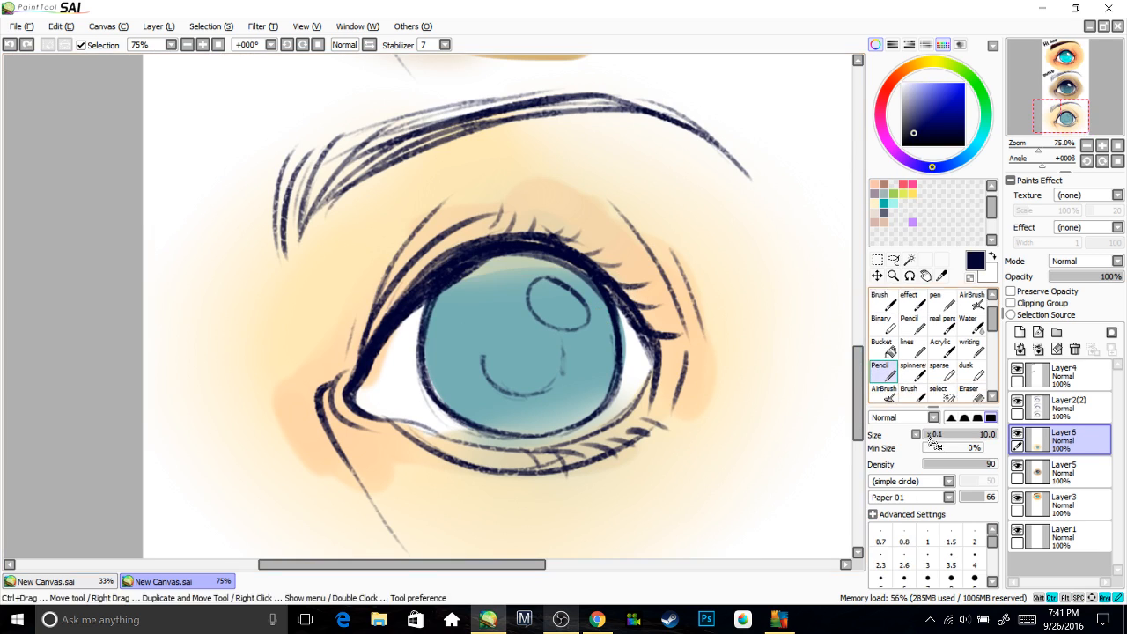
{"action": "scroll", "coordinate": [912, 308], "scroll_direction": "up", "scroll_amount": 1}
{"action": "left_click", "coordinate": [909, 301]}
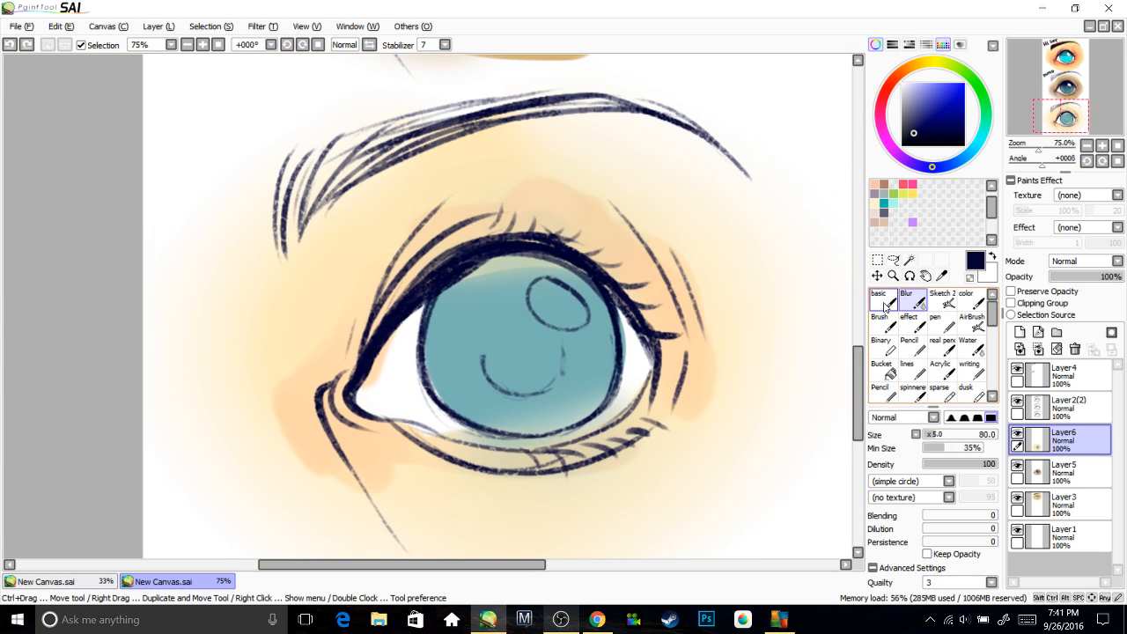
{"action": "left_click", "coordinate": [885, 303]}
{"action": "left_click_drag", "start_coordinate": [543, 303], "coordinate": [510, 288]}
{"action": "scroll", "coordinate": [489, 270], "scroll_direction": "down", "scroll_amount": 2}
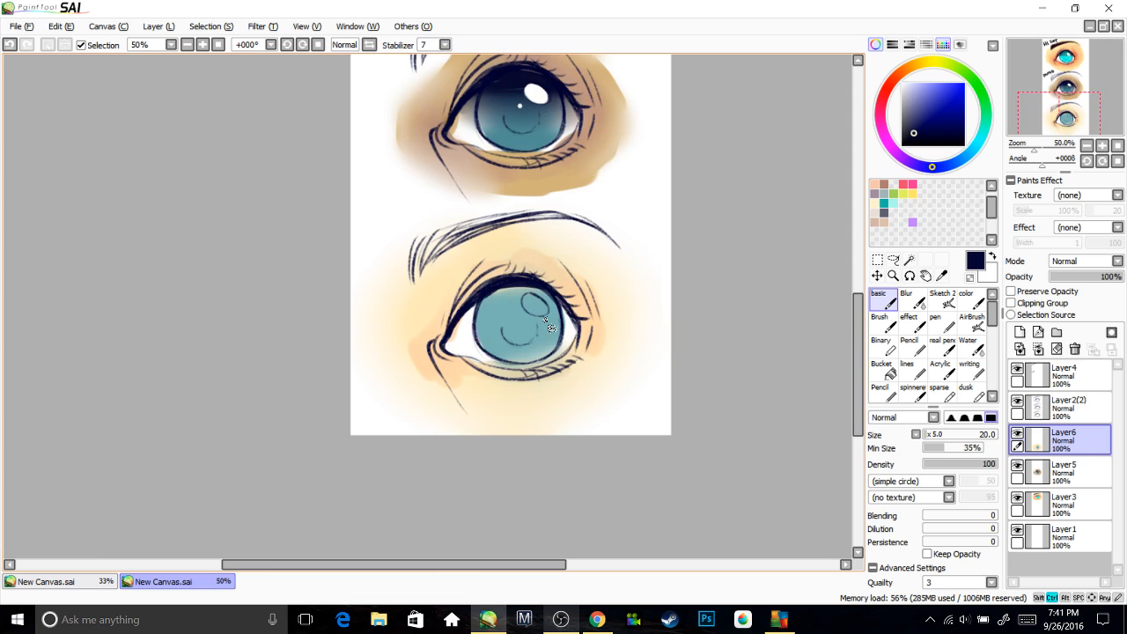
{"action": "scroll", "coordinate": [528, 269], "scroll_direction": "up", "scroll_amount": 1}
Fill the oval highlight in the bottom eye's iris with pale grey-green and layer a lighter green tint inside it.
{"action": "left_click", "coordinate": [961, 69]}
{"action": "left_click", "coordinate": [903, 94]}
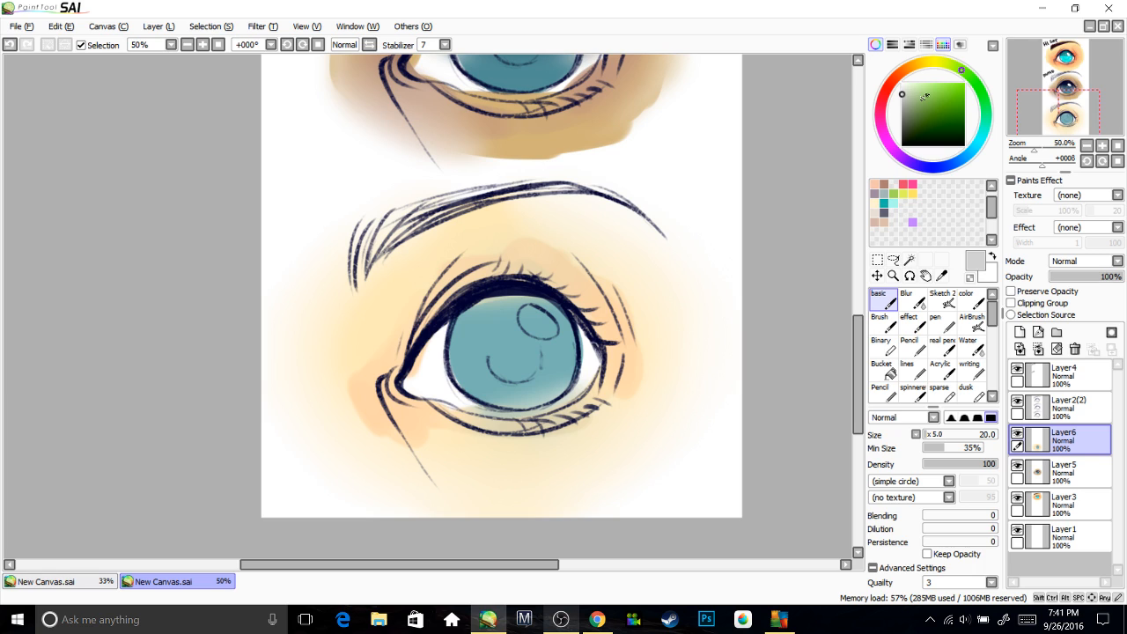
{"action": "left_click", "coordinate": [910, 92]}
{"action": "left_click_drag", "start_coordinate": [526, 312], "coordinate": [537, 317]}
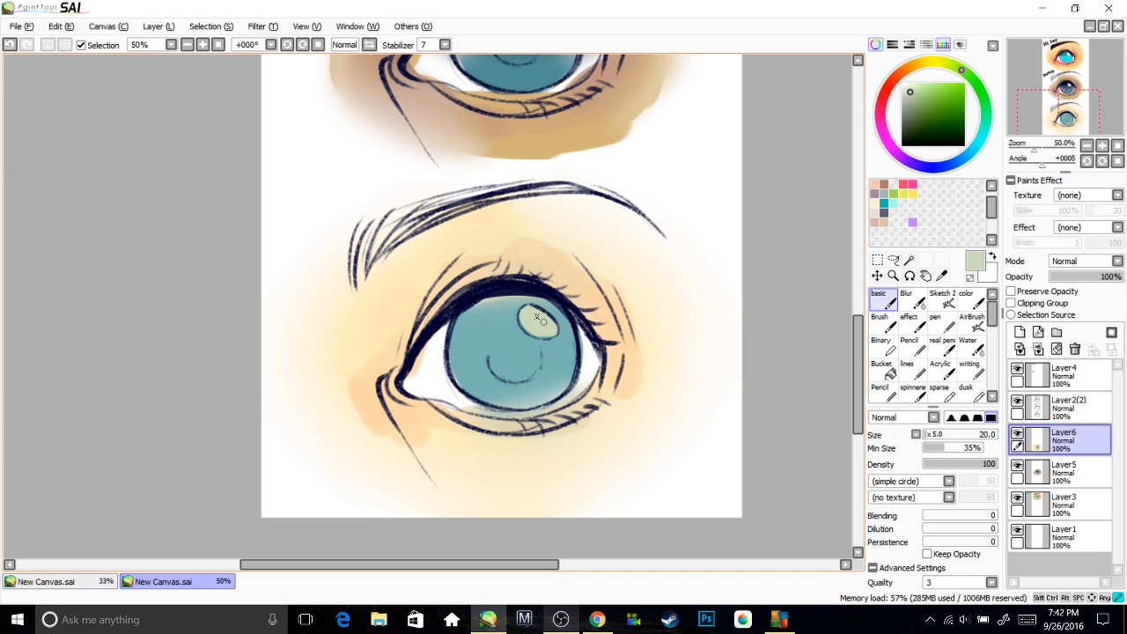
{"action": "left_click", "coordinate": [909, 86]}
{"action": "left_click_drag", "start_coordinate": [548, 332], "coordinate": [535, 318]}
Paint a pure white core in the centre of the bottom eye's oval highlight with the basic brush at size 20.
{"action": "left_click", "coordinate": [902, 83]}
{"action": "left_click_drag", "start_coordinate": [555, 377], "coordinate": [578, 373]}
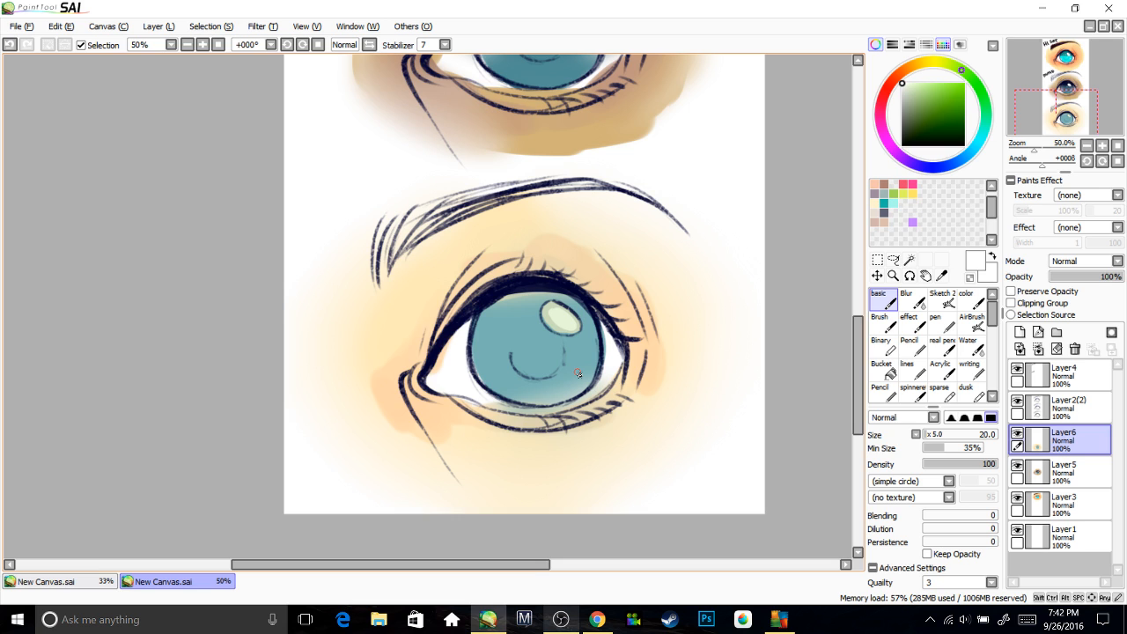
{"action": "scroll", "coordinate": [578, 373], "scroll_direction": "up", "scroll_amount": 3}
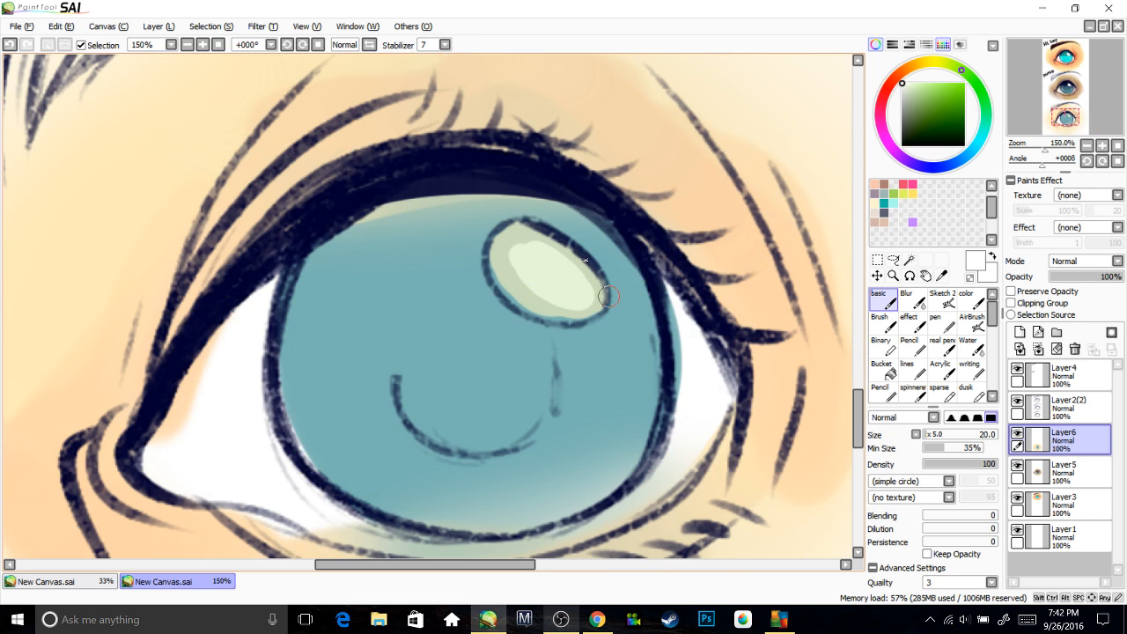
{"action": "left_click_drag", "start_coordinate": [568, 284], "coordinate": [550, 268]}
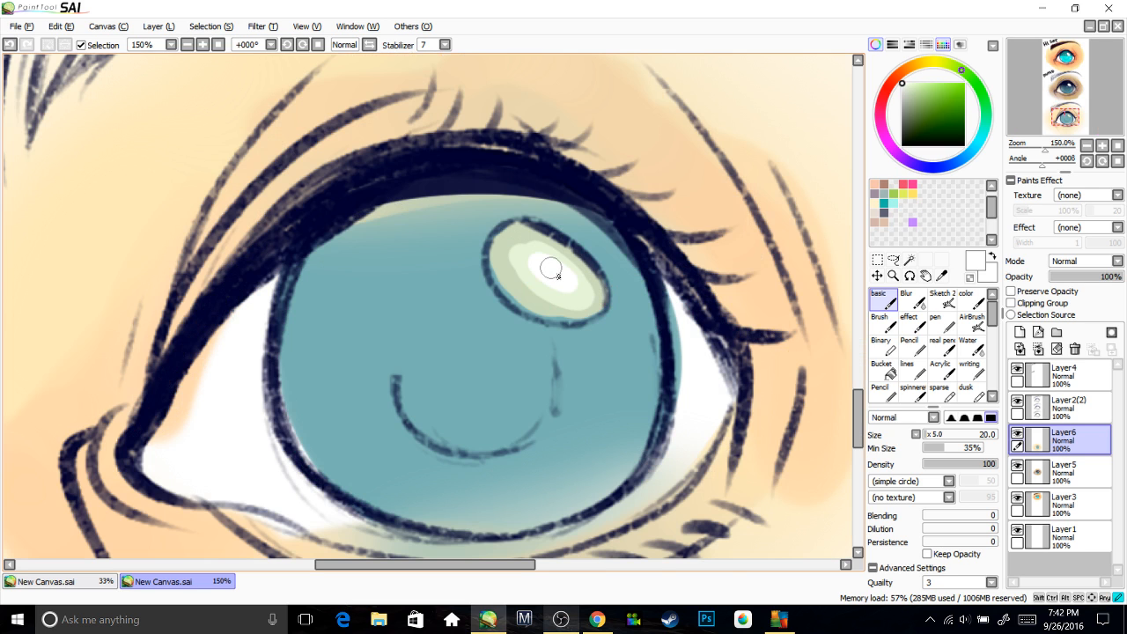
{"action": "scroll", "coordinate": [548, 356], "scroll_direction": "down", "scroll_amount": 2}
{"action": "left_click_drag", "start_coordinate": [548, 357], "coordinate": [603, 330]}
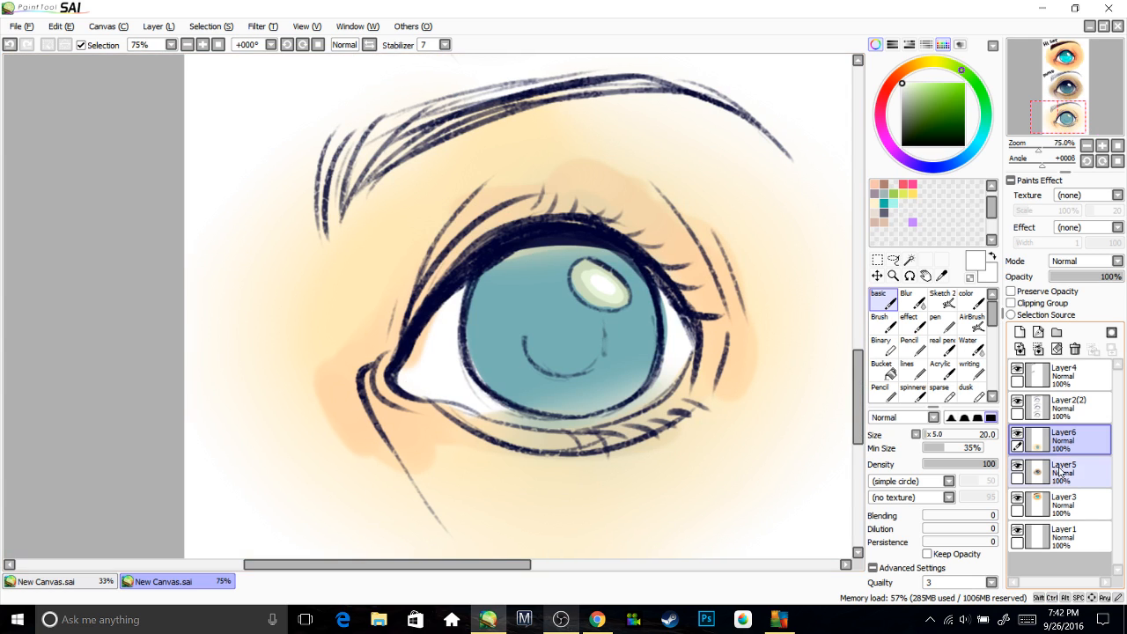
Add a Multiply layer above Layer5 and paint a dark indigo shadow across the bottom eye's upper part with the basic brush at size 125.
{"action": "left_click", "coordinate": [1059, 468]}
{"action": "left_click", "coordinate": [1020, 333]}
{"action": "left_click", "coordinate": [919, 126]}
{"action": "left_click", "coordinate": [917, 162]}
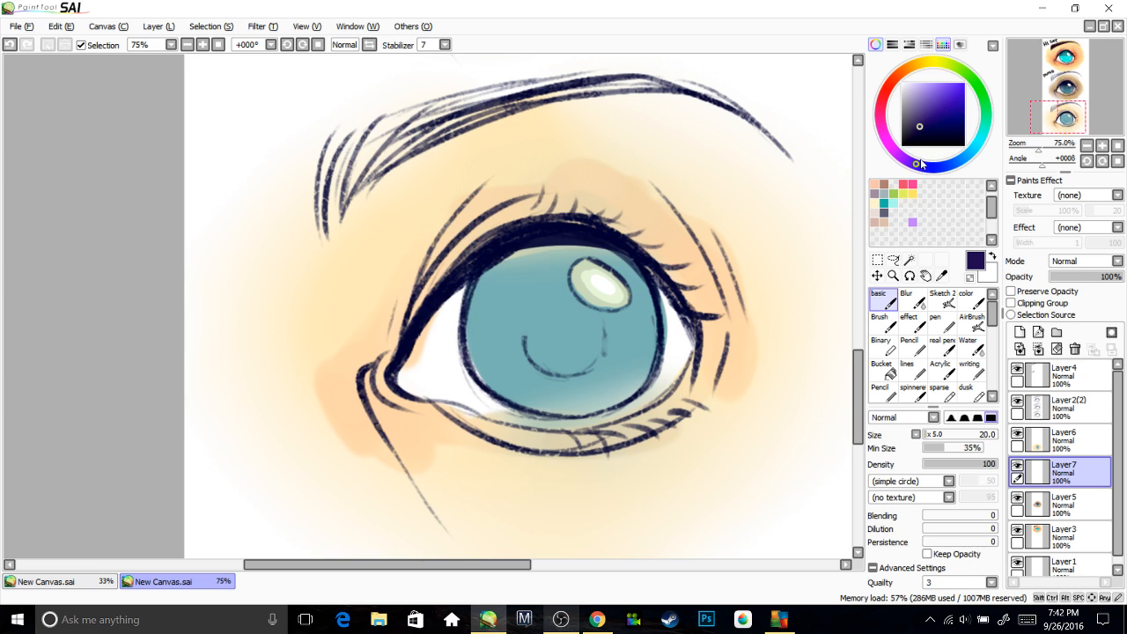
{"action": "left_click", "coordinate": [941, 437]}
{"action": "left_click", "coordinate": [1085, 262]}
{"action": "left_click", "coordinate": [1076, 285]}
{"action": "left_click_drag", "start_coordinate": [441, 321], "coordinate": [476, 280]}
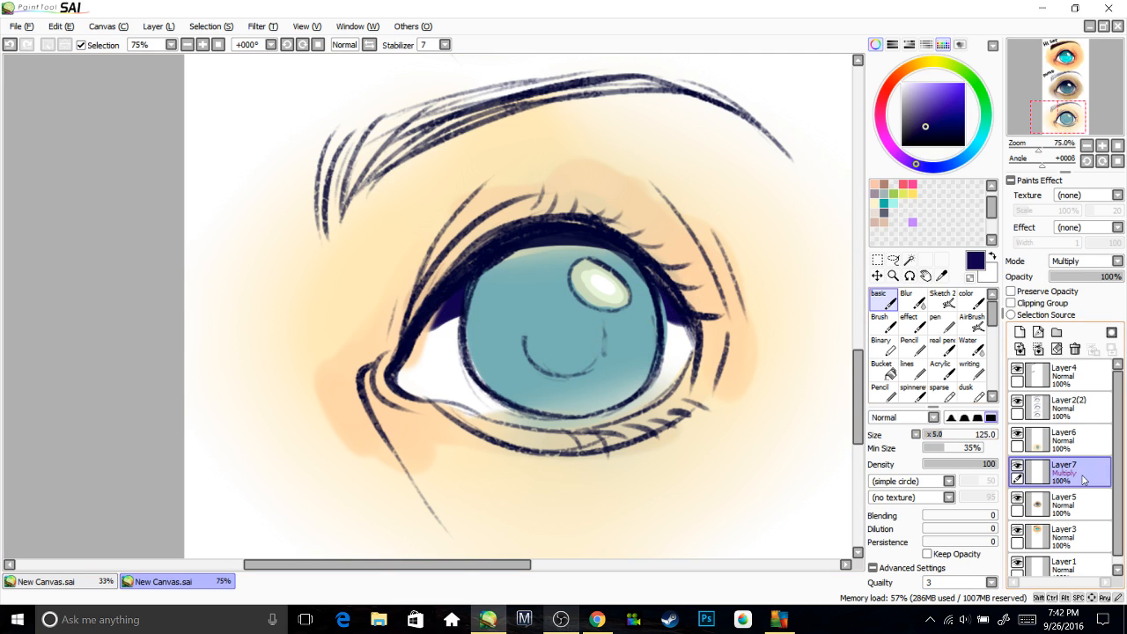
Move the Multiply shadow layer above Layer6 and lower its opacity to 33%.
{"action": "left_click_drag", "start_coordinate": [1083, 480], "coordinate": [1082, 433]}
{"action": "left_click", "coordinate": [1073, 277]}
{"action": "left_click_drag", "start_coordinate": [608, 279], "coordinate": [583, 296]}
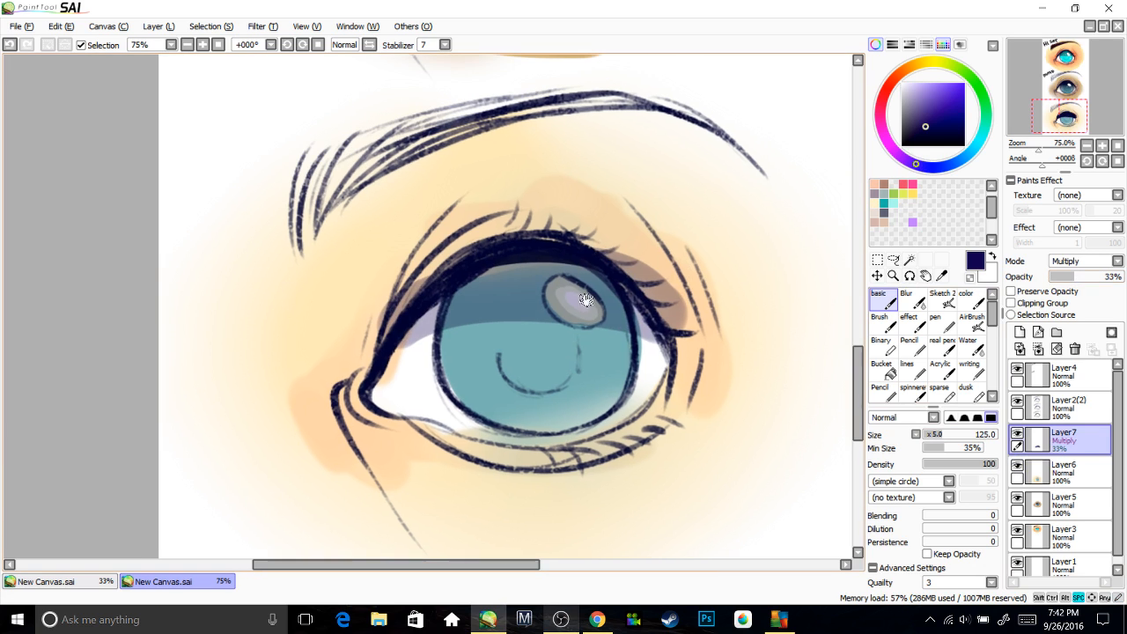
Erase the shadow from the skin around the bottom eye's outer lashes and from the iris's oval highlight.
{"action": "key", "text": "e"}
{"action": "mouse_move", "coordinate": [620, 257]}
{"action": "left_mouse_down"}
{"action": "mouse_move", "coordinate": [686, 308]}
{"action": "mouse_move", "coordinate": [676, 329]}
{"action": "left_mouse_up"}
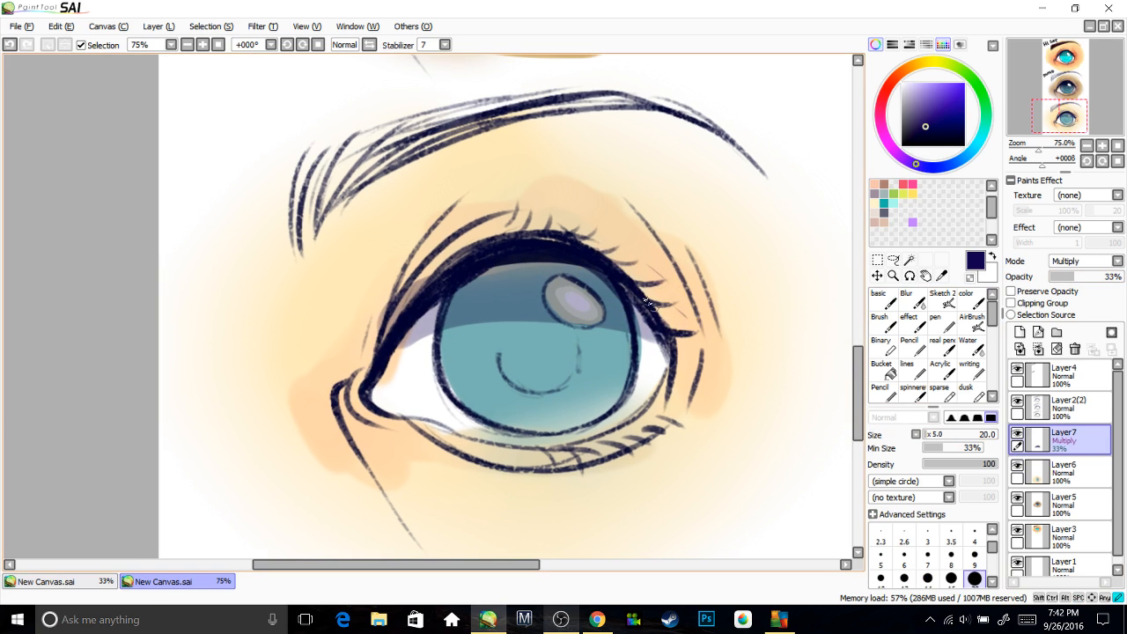
{"action": "left_click_drag", "start_coordinate": [568, 294], "coordinate": [593, 323]}
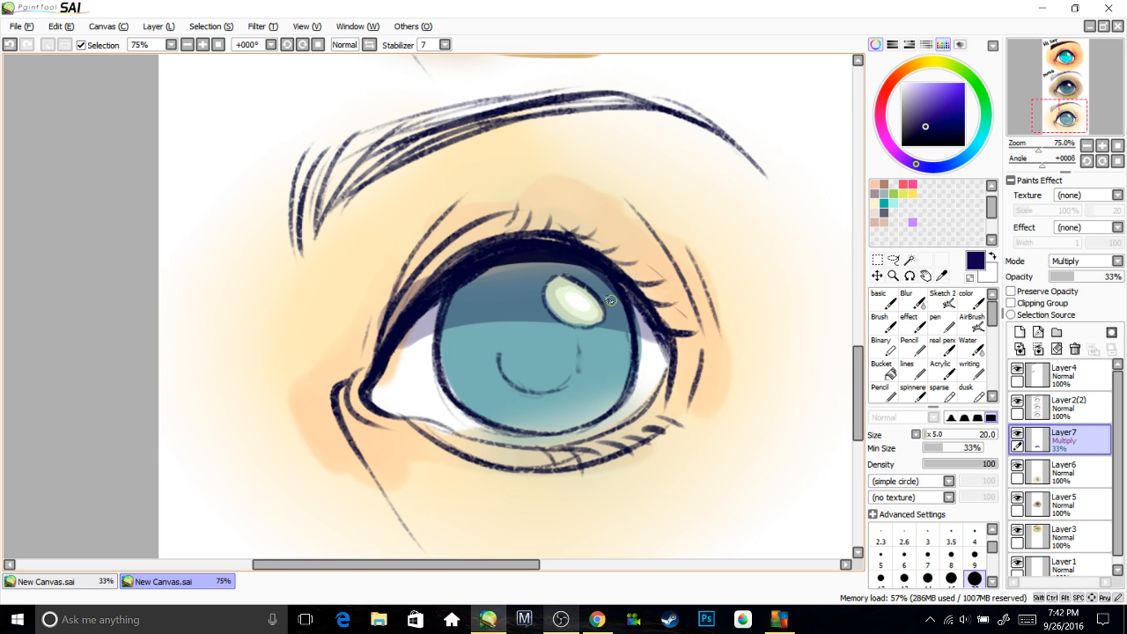
Try repainting the bottom eye's upper shadow in black with the basic brush and trimming it with the eraser.
{"action": "scroll", "coordinate": [560, 307], "scroll_direction": "down", "scroll_amount": 2}
{"action": "scroll", "coordinate": [560, 308], "scroll_direction": "down", "scroll_amount": 1}
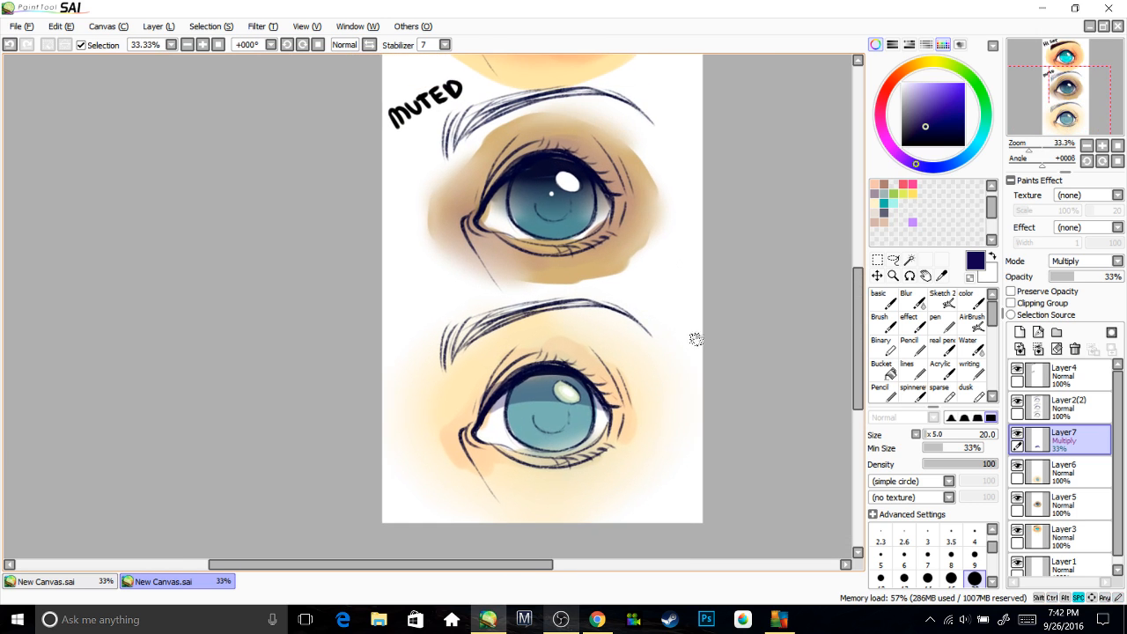
{"action": "left_click_drag", "start_coordinate": [776, 342], "coordinate": [779, 326]}
{"action": "left_click", "coordinate": [883, 301]}
{"action": "left_click_drag", "start_coordinate": [942, 436], "coordinate": [966, 435]}
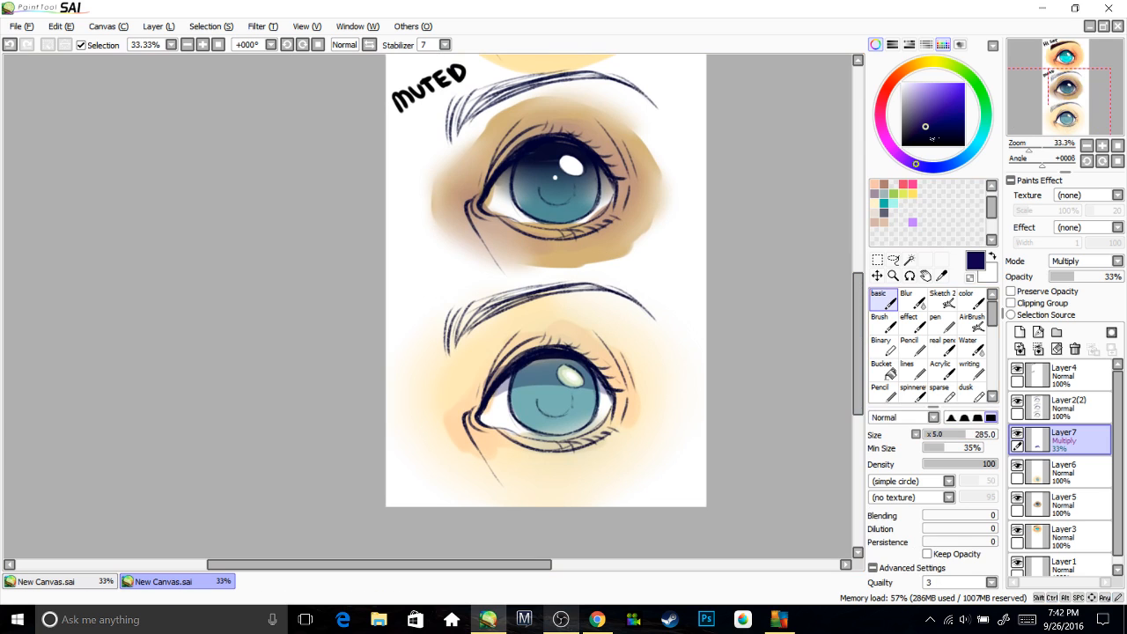
{"action": "left_click", "coordinate": [964, 145]}
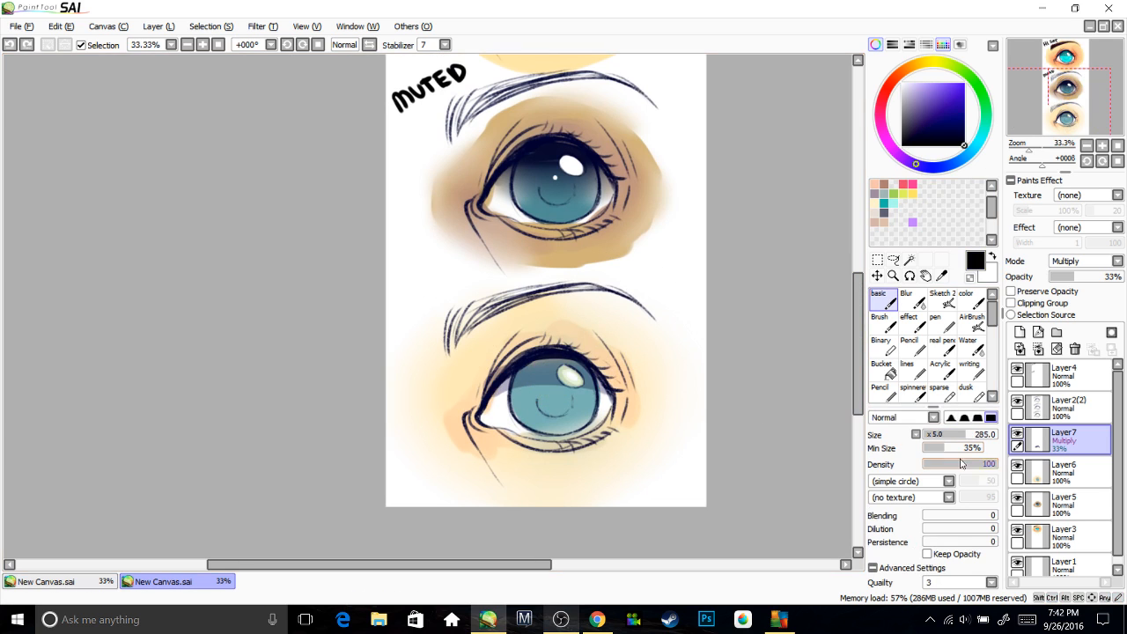
{"action": "left_click", "coordinate": [934, 436]}
{"action": "left_click", "coordinate": [931, 435]}
{"action": "mouse_move", "coordinate": [532, 380]}
{"action": "left_mouse_down"}
{"action": "mouse_move", "coordinate": [599, 380]}
{"action": "mouse_move", "coordinate": [604, 389]}
{"action": "mouse_move", "coordinate": [580, 390]}
{"action": "left_mouse_up"}
{"action": "key", "text": "e"}
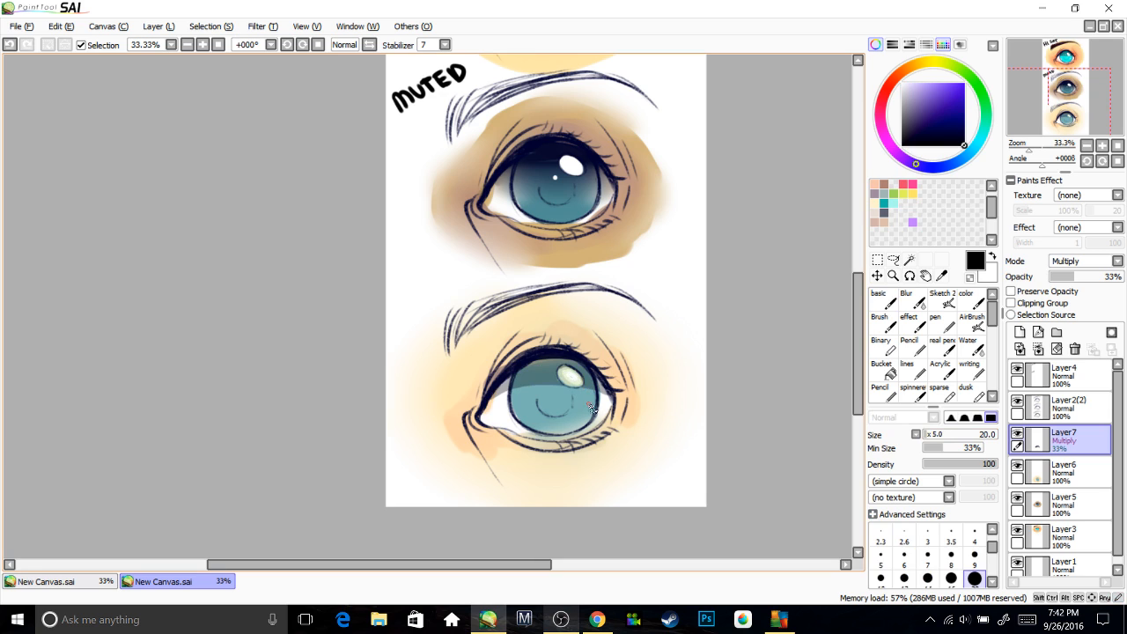
{"action": "left_click_drag", "start_coordinate": [622, 404], "coordinate": [601, 388]}
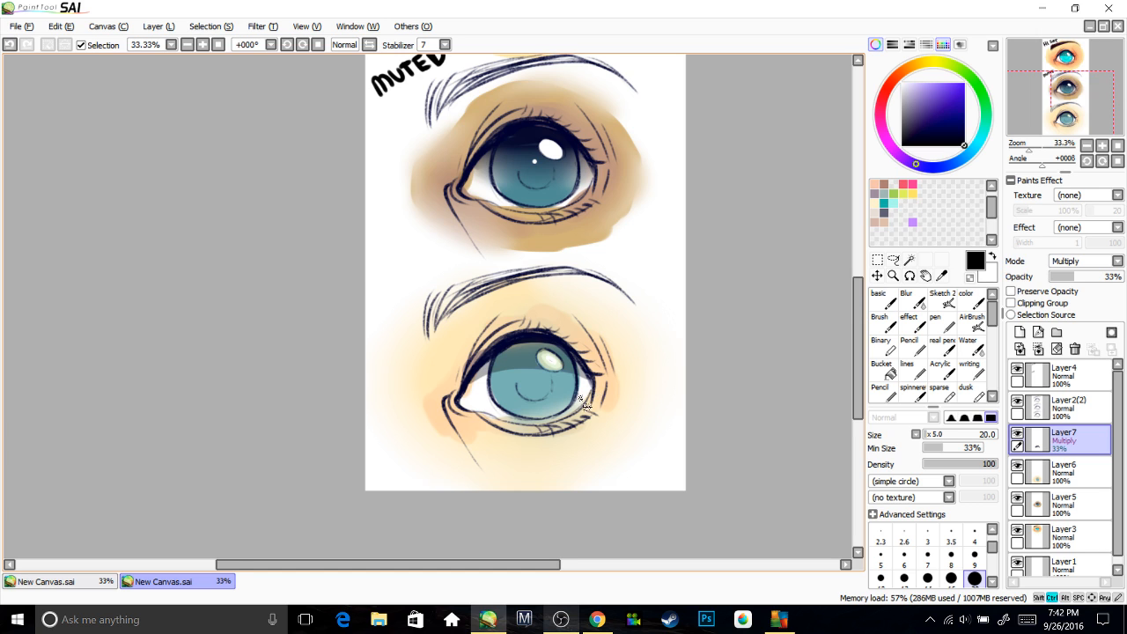
{"action": "scroll", "coordinate": [582, 404], "scroll_direction": "up", "scroll_amount": 1}
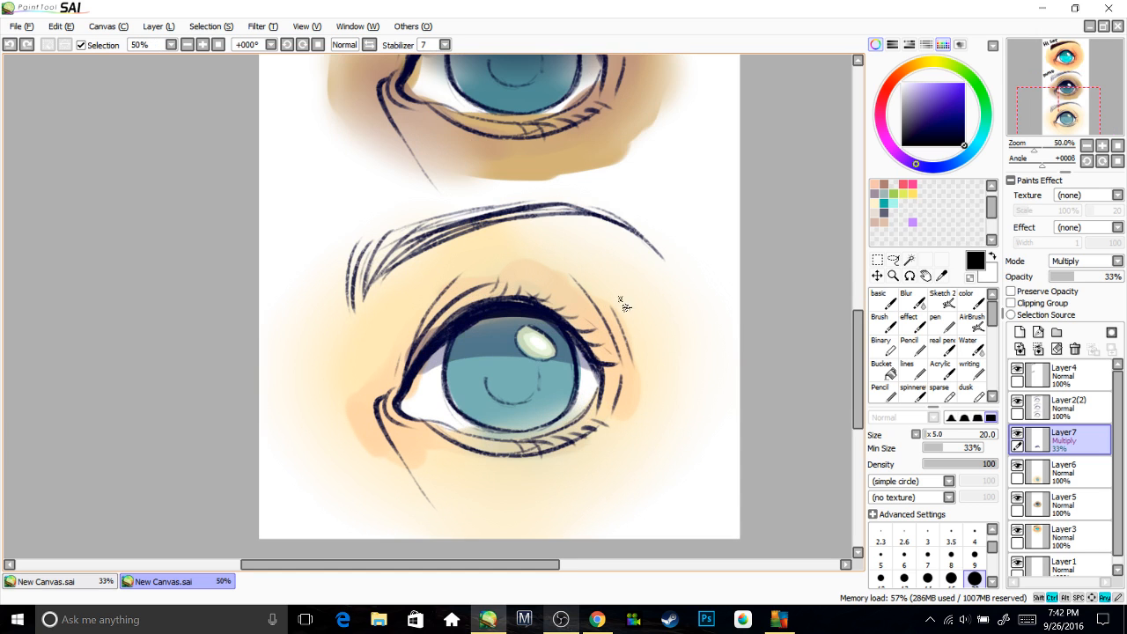
{"action": "left_click_drag", "start_coordinate": [621, 304], "coordinate": [631, 326]}
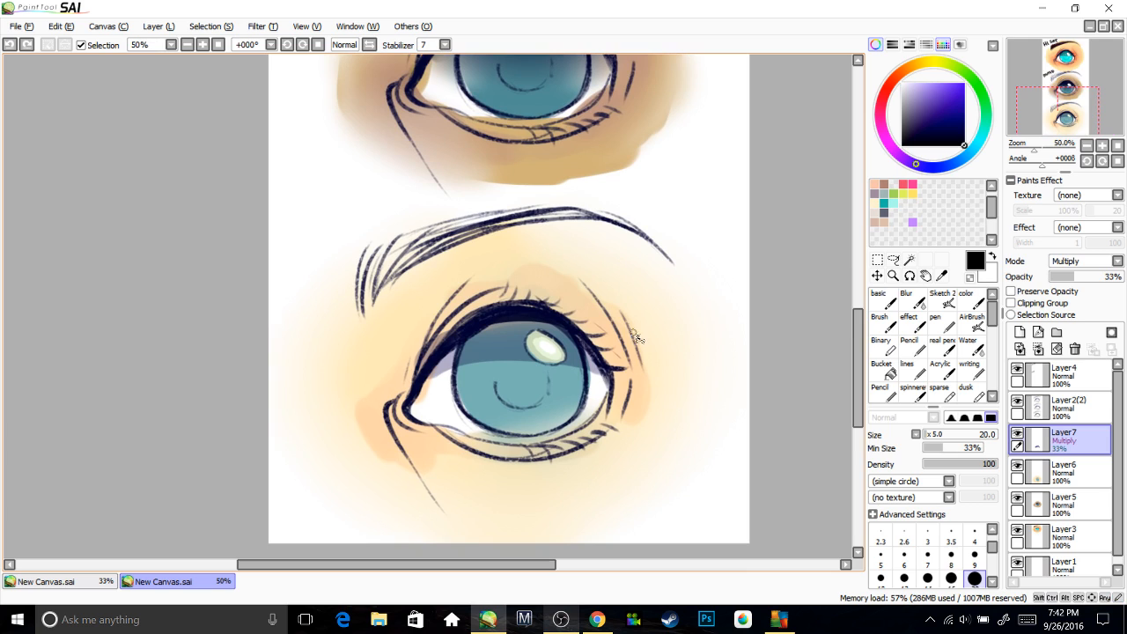
Try a dark stroke on the bottom eye's shadow layer with the basic brush at size 40, then undo it.
{"action": "left_click", "coordinate": [880, 297]}
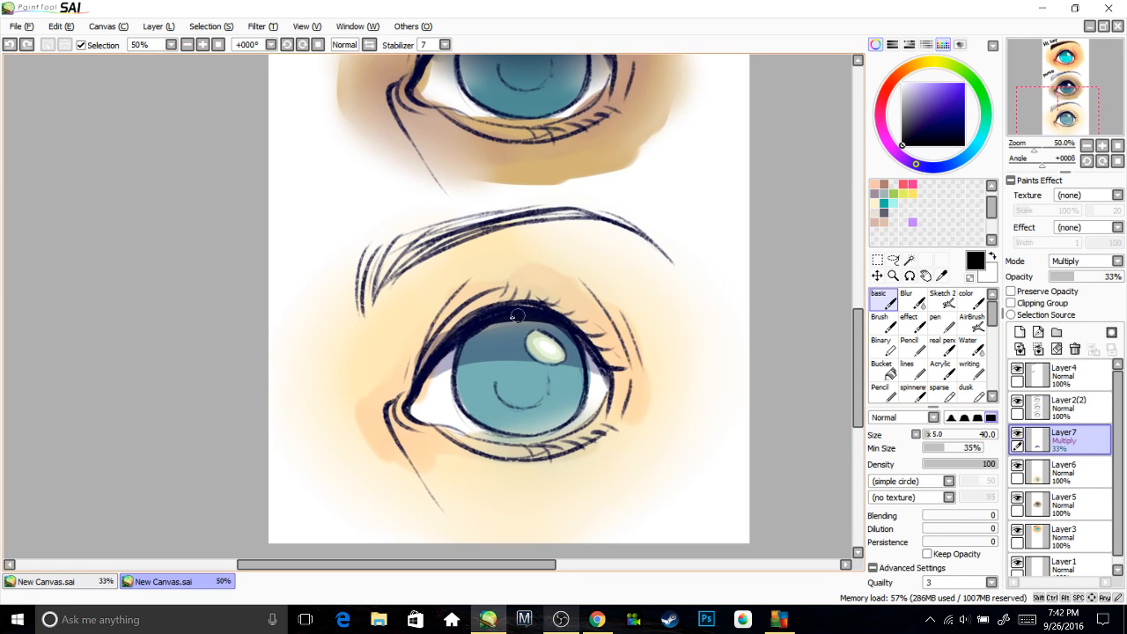
{"action": "left_click_drag", "start_coordinate": [587, 265], "coordinate": [592, 253]}
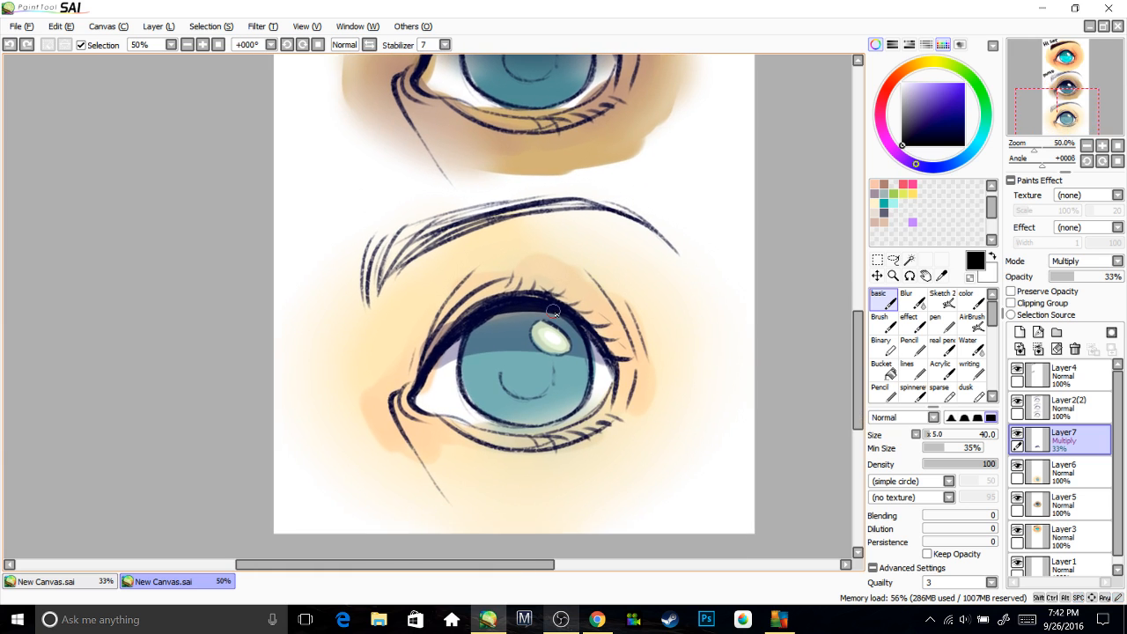
{"action": "left_click", "coordinate": [957, 140]}
{"action": "mouse_move", "coordinate": [607, 317]}
{"action": "left_mouse_down"}
{"action": "mouse_move", "coordinate": [616, 281]}
{"action": "mouse_move", "coordinate": [656, 308]}
{"action": "left_mouse_up"}
{"action": "key", "text": "ctrl+z"}
Add a new layer above the shadow and paint a round muted purple pupil in the bottom eye with the basic brush at size 130.
{"action": "left_click", "coordinate": [1019, 332]}
{"action": "scroll", "coordinate": [458, 412], "scroll_direction": "up", "scroll_amount": 4}
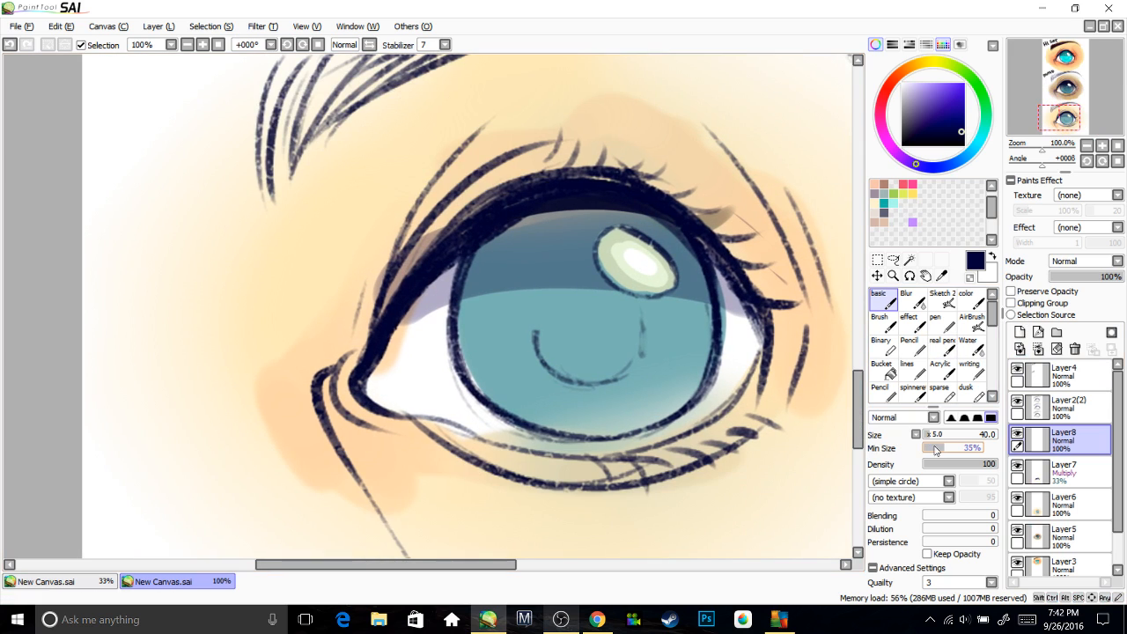
{"action": "left_click", "coordinate": [936, 434]}
{"action": "left_click", "coordinate": [936, 100]}
{"action": "left_click", "coordinate": [936, 166]}
{"action": "left_click_drag", "start_coordinate": [553, 328], "coordinate": [583, 340]}
{"action": "key", "text": "ctrl+z"}
{"action": "left_click", "coordinate": [924, 124]}
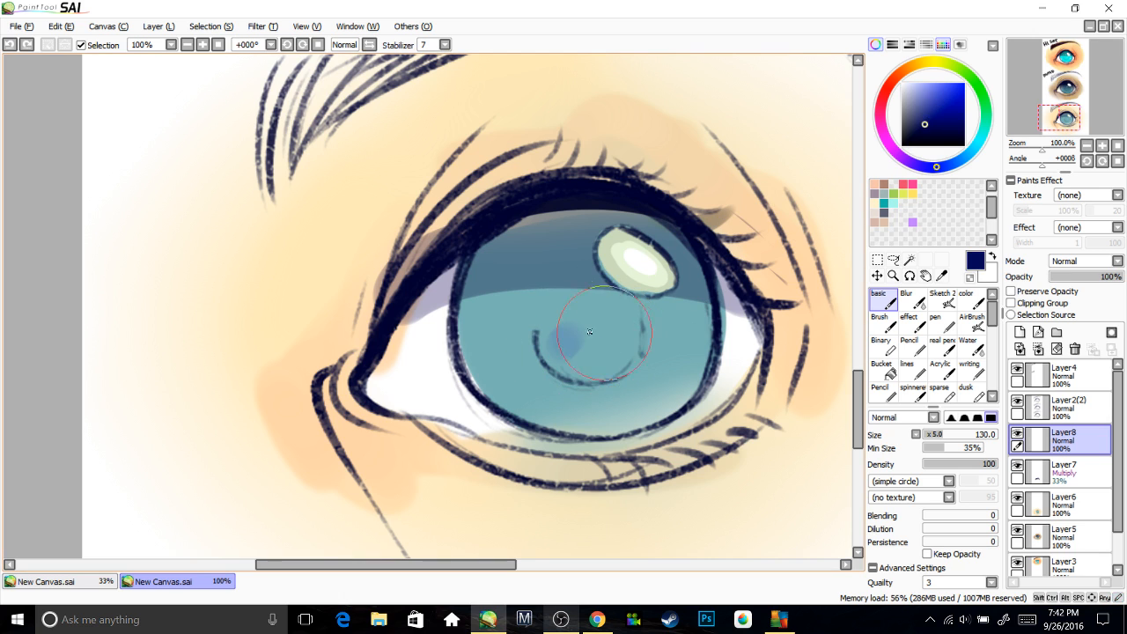
{"action": "left_click", "coordinate": [583, 328]}
{"action": "key", "text": "ctrl+z"}
{"action": "left_click", "coordinate": [912, 164]}
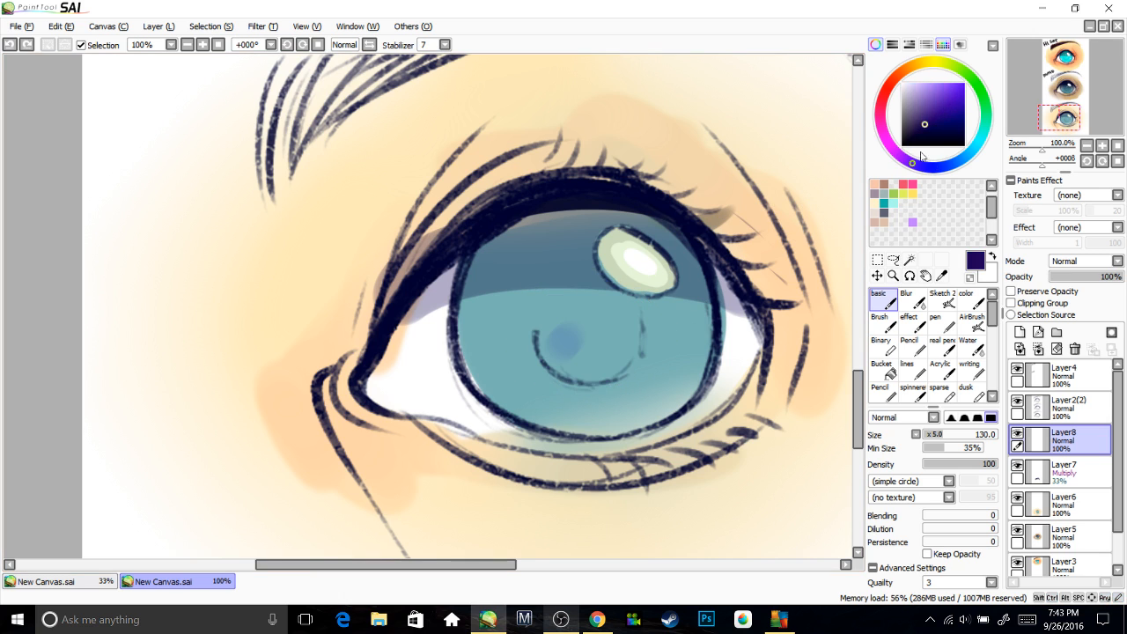
{"action": "left_click", "coordinate": [924, 114]}
{"action": "mouse_move", "coordinate": [555, 352]}
{"action": "left_mouse_down"}
{"action": "mouse_move", "coordinate": [575, 306]}
{"action": "mouse_move", "coordinate": [608, 340]}
{"action": "left_mouse_up"}
Lower the pupil layer's opacity to 37% and soften the pupil's edges with the Blur brush at size 195.
{"action": "left_click", "coordinate": [1076, 277]}
{"action": "key", "text": "Left"}
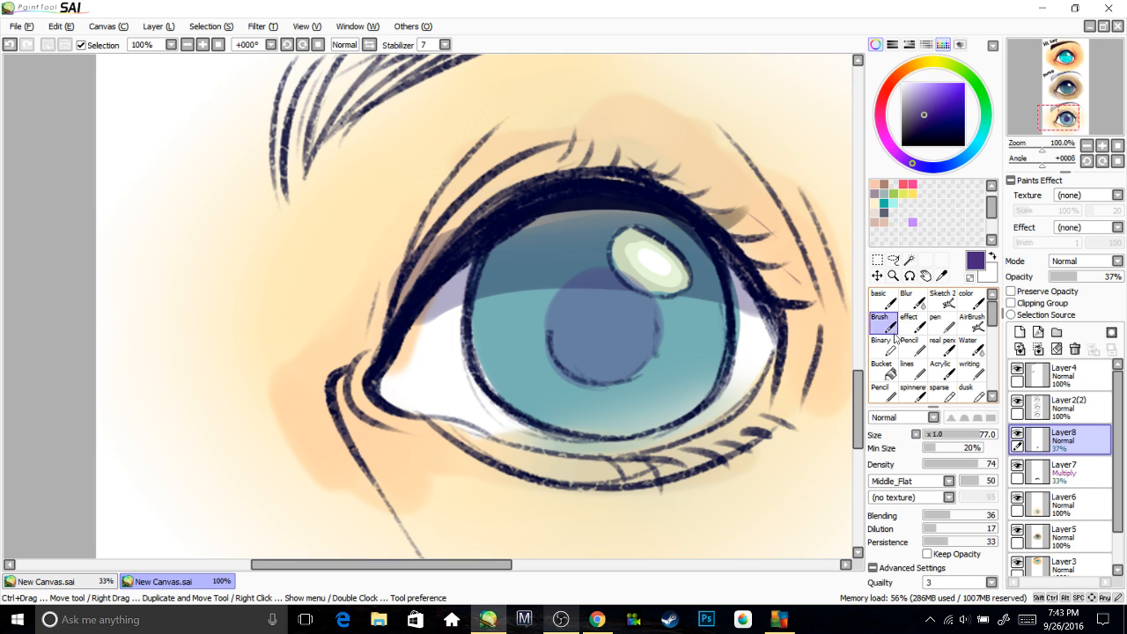
{"action": "left_click", "coordinate": [912, 299]}
{"action": "left_click_drag", "start_coordinate": [607, 264], "coordinate": [565, 282]}
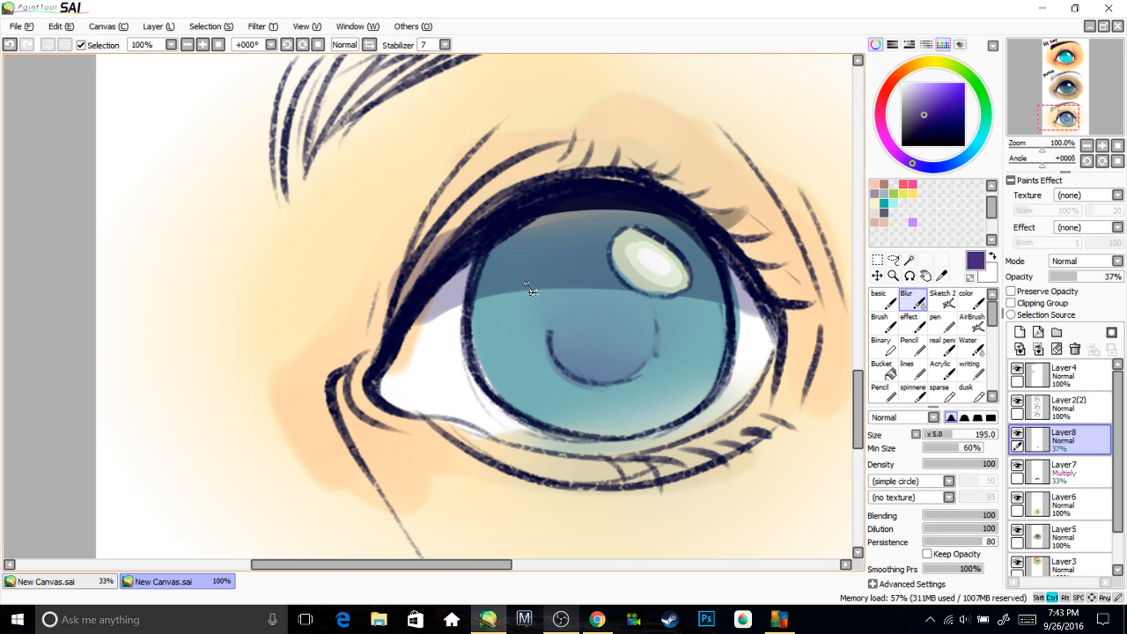
Try purple shading over the bottom eye's outer lashes and corner with the basic brush at size 130, then undo it.
{"action": "scroll", "coordinate": [566, 281], "scroll_direction": "down", "scroll_amount": 3}
{"action": "scroll", "coordinate": [565, 282], "scroll_direction": "up", "scroll_amount": 1}
{"action": "left_click_drag", "start_coordinate": [616, 317], "coordinate": [673, 351]}
{"action": "key", "text": "Left"}
{"action": "key", "text": "Left"}
{"action": "key", "text": "Left"}
{"action": "key", "text": "Left"}
{"action": "key", "text": "b"}
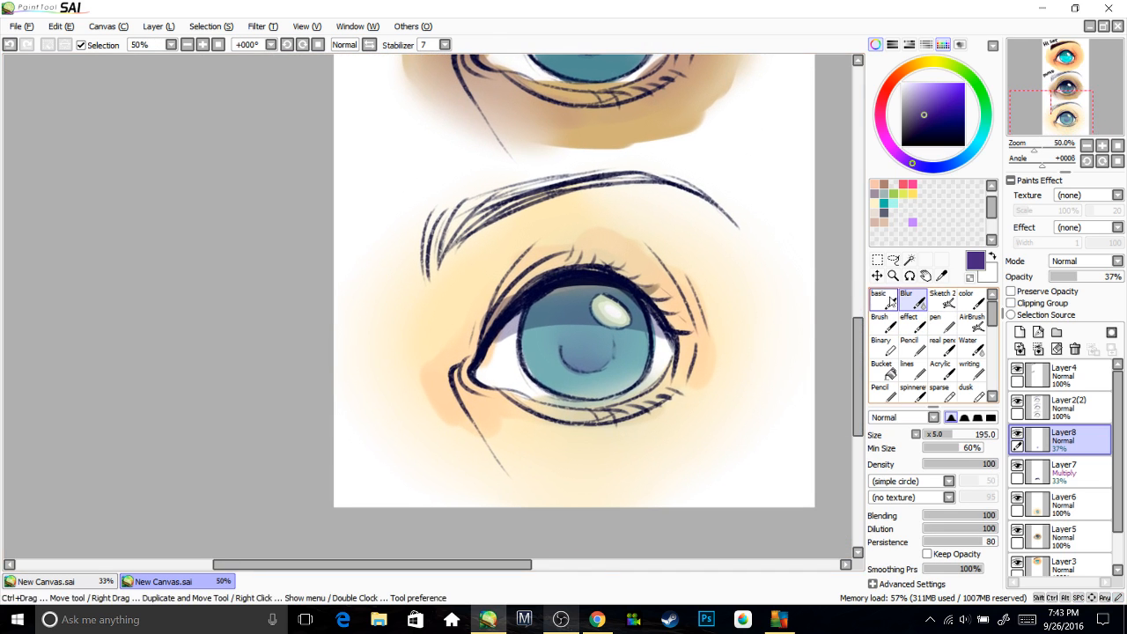
{"action": "key", "text": "Down"}
{"action": "key", "text": "Down"}
{"action": "mouse_move", "coordinate": [636, 283]}
{"action": "left_mouse_down"}
{"action": "mouse_move", "coordinate": [653, 345]}
{"action": "mouse_move", "coordinate": [673, 333]}
{"action": "left_mouse_up"}
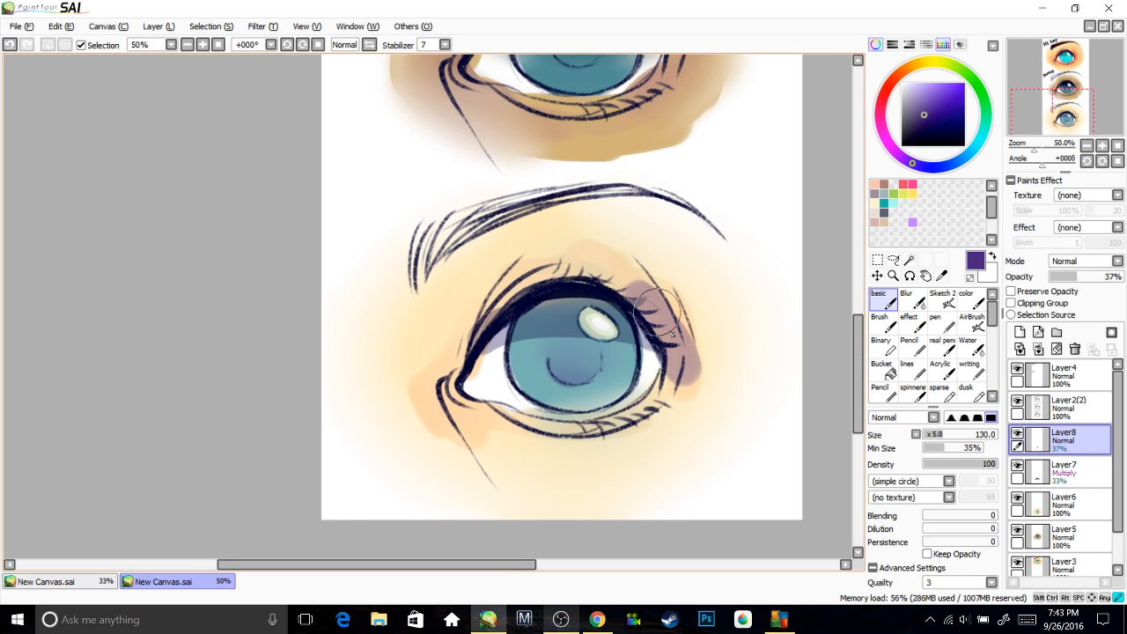
{"action": "key", "text": "ctrl+z"}
{"action": "key", "text": "ctrl+z"}
Shade the bottom eye's outer corner, inner corner, lower lid and upper iris in purple with the color brush at size 75.
{"action": "key", "text": "c"}
{"action": "key", "text": "ctrl+y"}
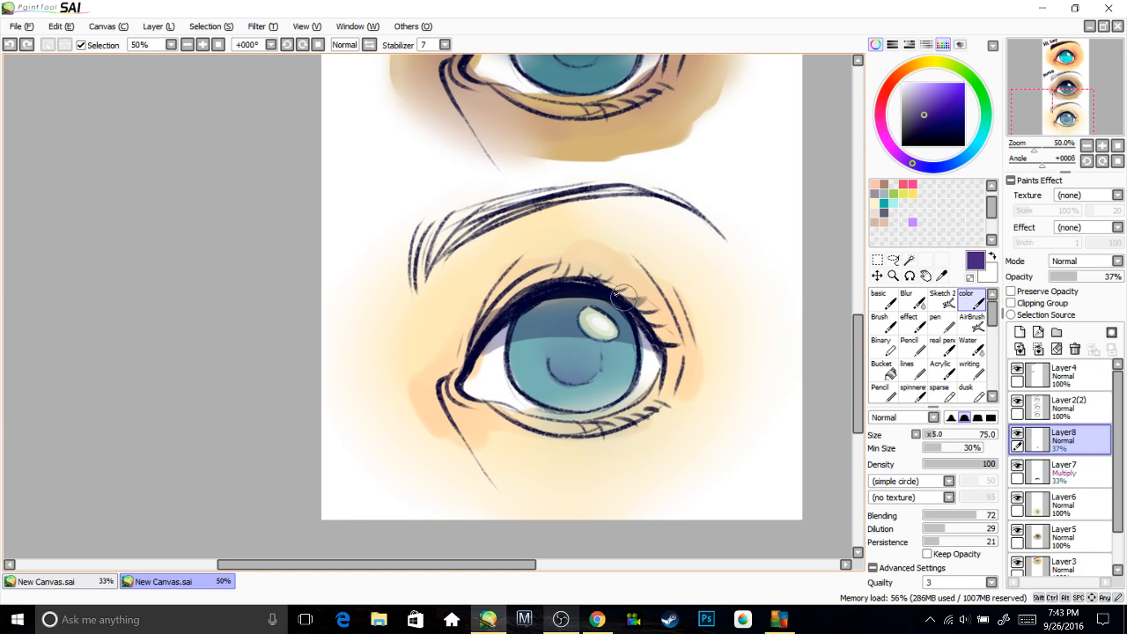
{"action": "mouse_move", "coordinate": [624, 297]}
{"action": "left_mouse_down"}
{"action": "mouse_move", "coordinate": [677, 380]}
{"action": "mouse_move", "coordinate": [662, 323]}
{"action": "mouse_move", "coordinate": [633, 406]}
{"action": "left_mouse_up"}
{"action": "mouse_move", "coordinate": [444, 385]}
{"action": "left_mouse_down"}
{"action": "mouse_move", "coordinate": [504, 433]}
{"action": "mouse_move", "coordinate": [450, 392]}
{"action": "mouse_move", "coordinate": [489, 411]}
{"action": "mouse_move", "coordinate": [457, 403]}
{"action": "mouse_move", "coordinate": [455, 421]}
{"action": "mouse_move", "coordinate": [442, 395]}
{"action": "mouse_move", "coordinate": [442, 415]}
{"action": "mouse_move", "coordinate": [432, 398]}
{"action": "mouse_move", "coordinate": [453, 423]}
{"action": "left_mouse_up"}
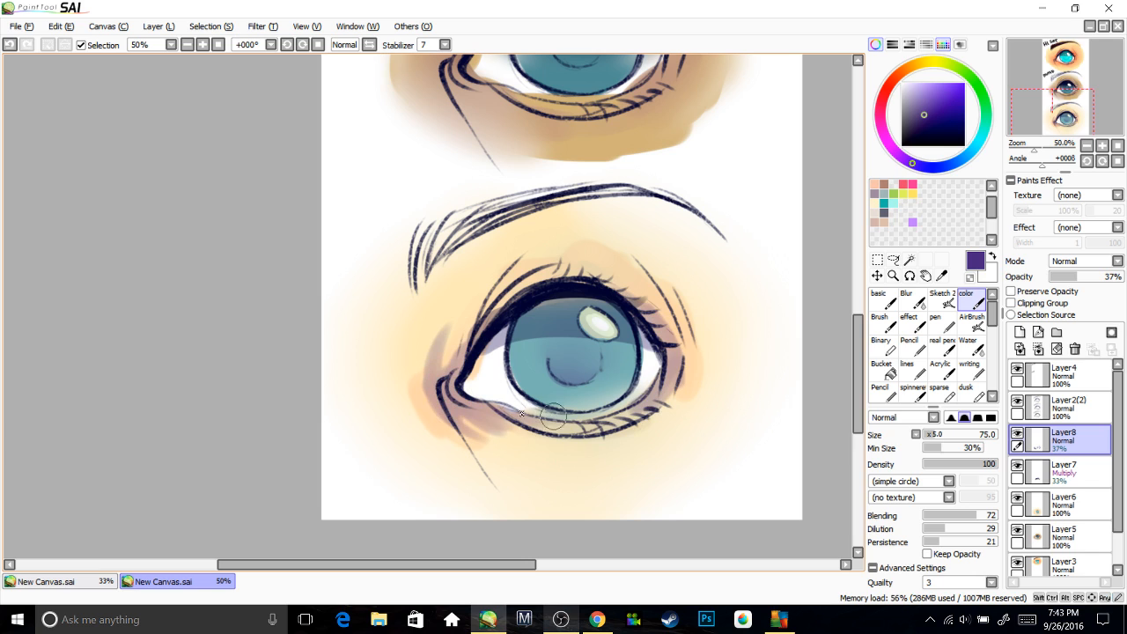
{"action": "left_click_drag", "start_coordinate": [580, 349], "coordinate": [573, 367]}
{"action": "left_click_drag", "start_coordinate": [605, 329], "coordinate": [608, 344]}
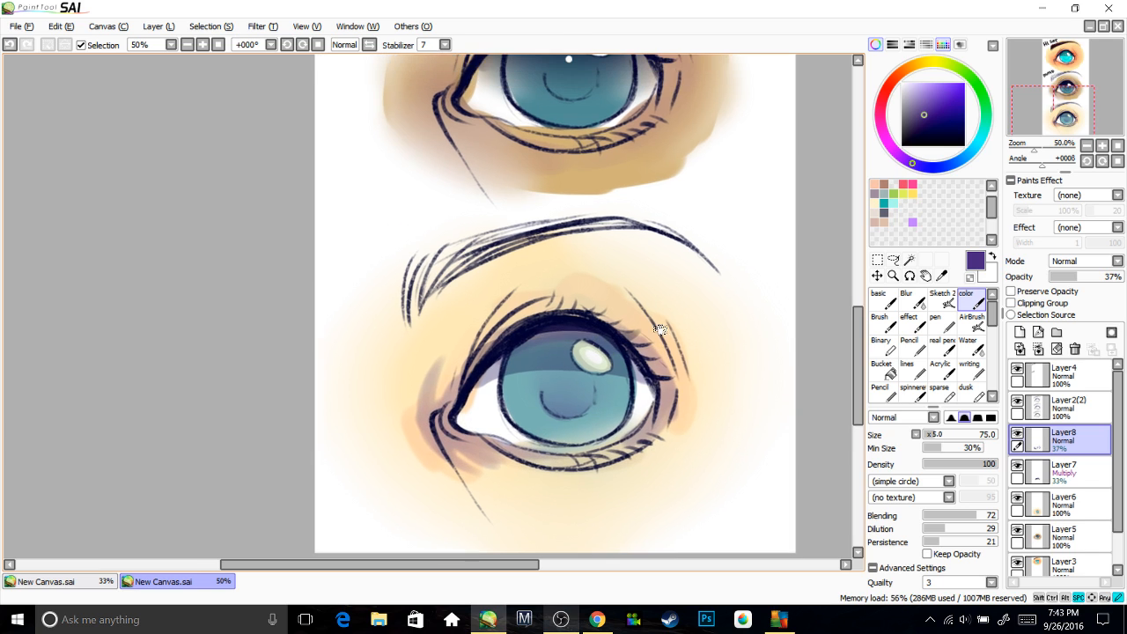
Pick a light peach and blend broad soft shading around the bottom eye's inner socket and under-eye area with the color brush at size 270.
{"action": "left_click_drag", "start_coordinate": [628, 302], "coordinate": [706, 284]}
{"action": "left_click", "coordinate": [903, 69]}
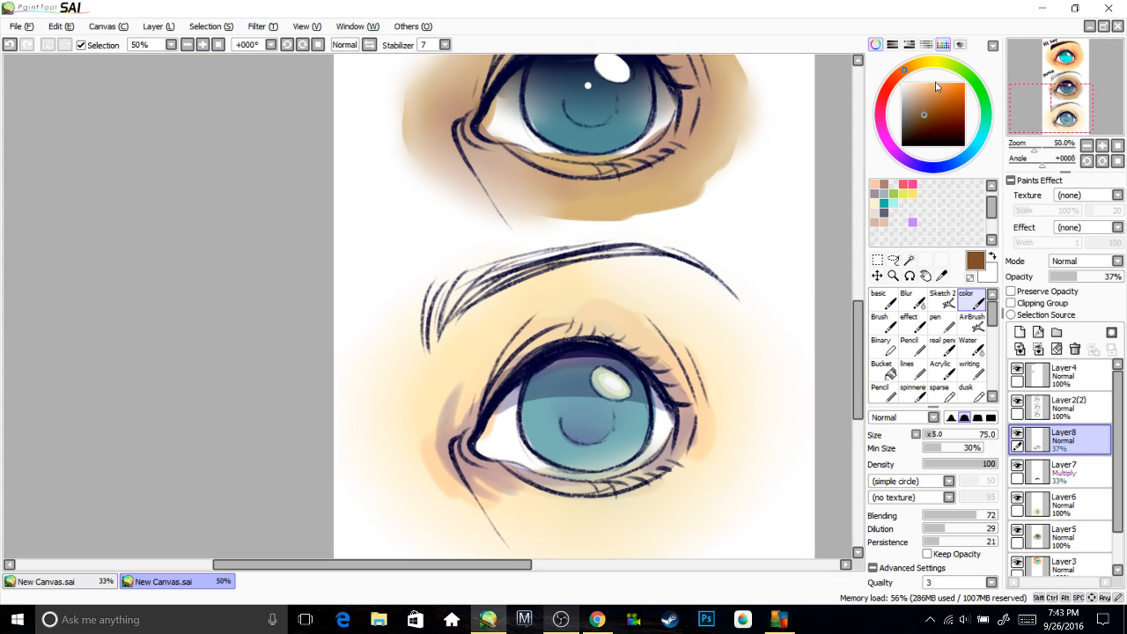
{"action": "left_click_drag", "start_coordinate": [606, 429], "coordinate": [598, 371]}
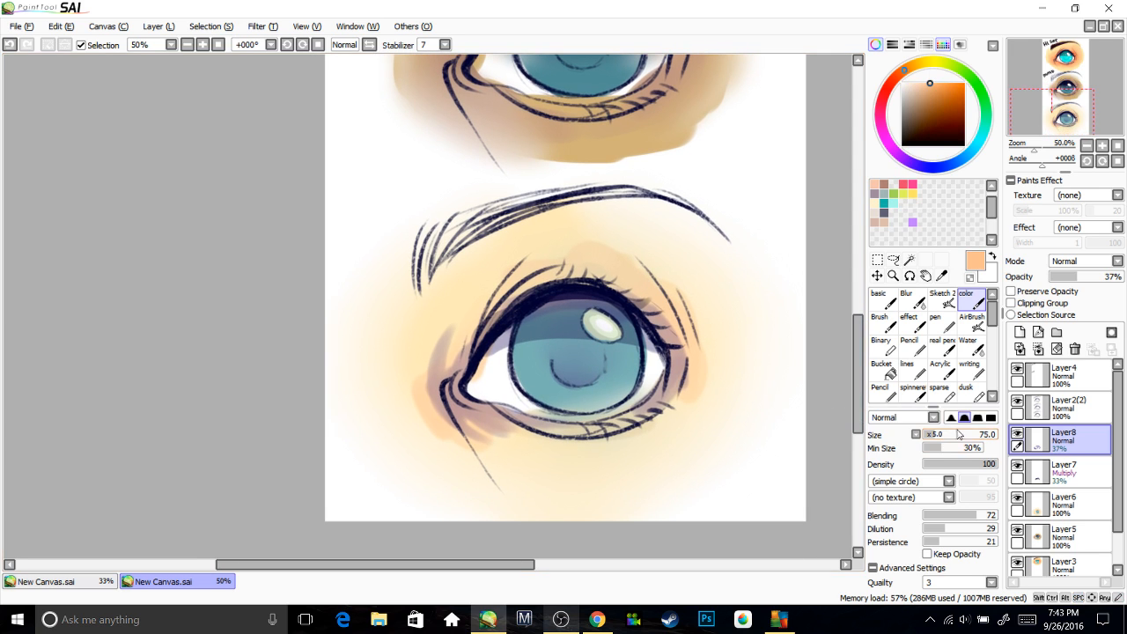
{"action": "left_click", "coordinate": [963, 434]}
{"action": "mouse_move", "coordinate": [423, 360]}
{"action": "left_mouse_down"}
{"action": "mouse_move", "coordinate": [492, 290]}
{"action": "mouse_move", "coordinate": [459, 346]}
{"action": "mouse_move", "coordinate": [523, 466]}
{"action": "mouse_move", "coordinate": [586, 476]}
{"action": "mouse_move", "coordinate": [660, 443]}
{"action": "mouse_move", "coordinate": [683, 419]}
{"action": "left_mouse_up"}
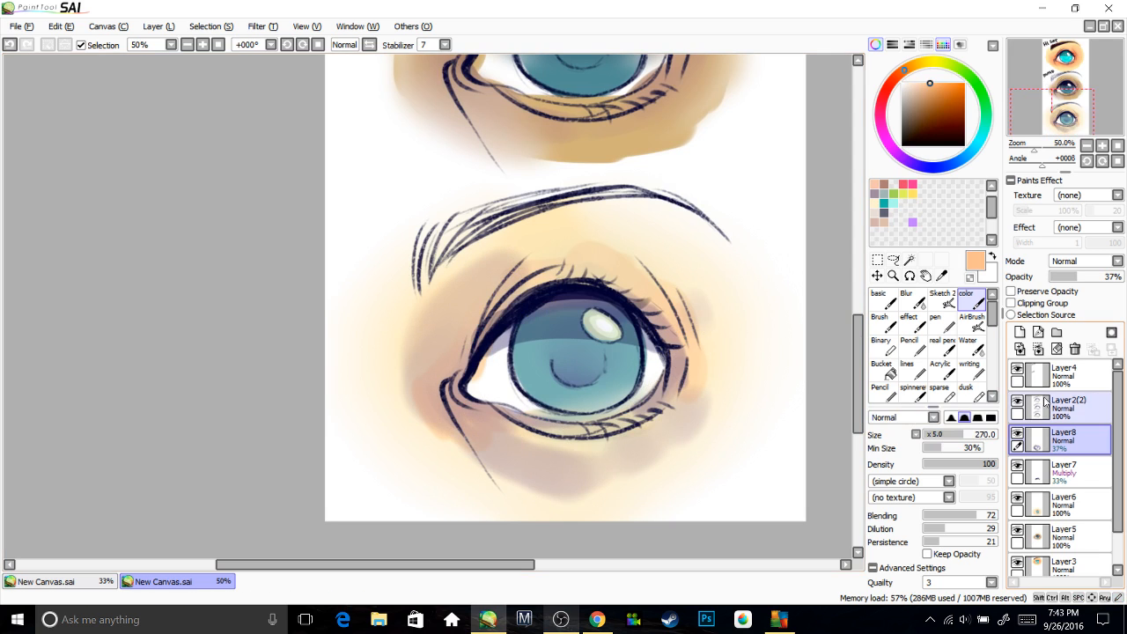
Add a new layer and paint pale yellow light along the bottom eye's lower lid with the color brush at size 85.
{"action": "left_click", "coordinate": [1020, 332]}
{"action": "left_click", "coordinate": [935, 434]}
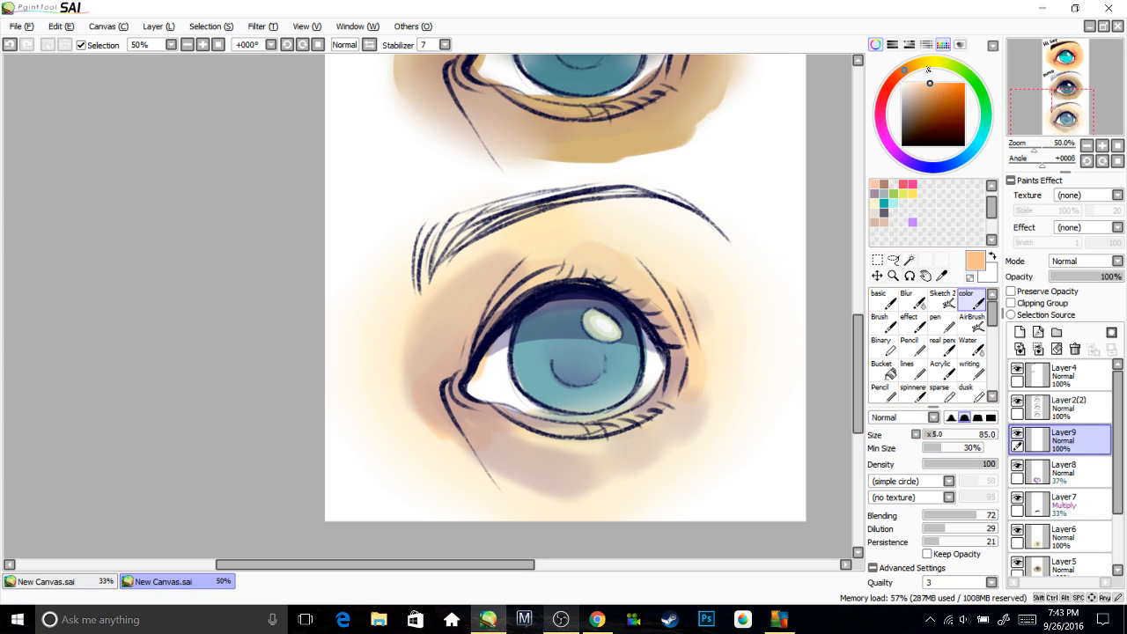
{"action": "left_click", "coordinate": [921, 63]}
{"action": "left_click", "coordinate": [920, 84]}
{"action": "mouse_move", "coordinate": [525, 438]}
{"action": "left_mouse_down"}
{"action": "mouse_move", "coordinate": [491, 423]}
{"action": "mouse_move", "coordinate": [608, 434]}
{"action": "left_mouse_up"}
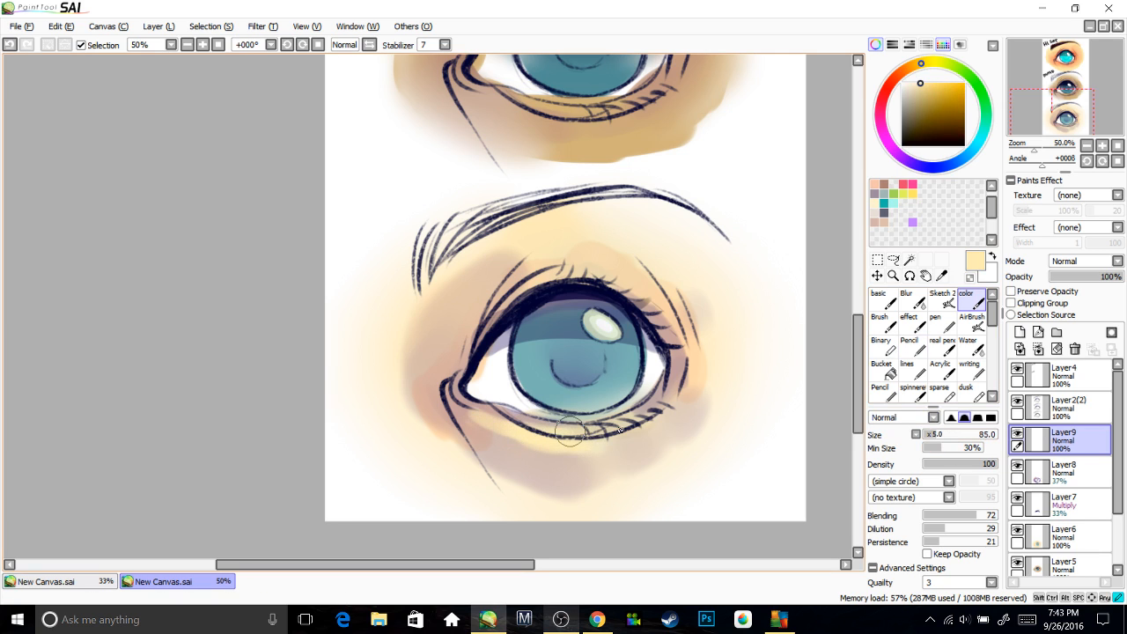
Choose a light orange and paint warm strokes beside the bottom eye's inner corner, around the outer corner and above the upper lid.
{"action": "left_click", "coordinate": [913, 66]}
{"action": "left_click", "coordinate": [927, 83]}
{"action": "mouse_move", "coordinate": [482, 382]}
{"action": "left_mouse_down"}
{"action": "mouse_move", "coordinate": [459, 369]}
{"action": "mouse_move", "coordinate": [458, 390]}
{"action": "mouse_move", "coordinate": [460, 360]}
{"action": "mouse_move", "coordinate": [507, 292]}
{"action": "left_mouse_up"}
{"action": "mouse_move", "coordinate": [462, 400]}
{"action": "left_mouse_down"}
{"action": "mouse_move", "coordinate": [445, 399]}
{"action": "mouse_move", "coordinate": [458, 418]}
{"action": "left_mouse_up"}
{"action": "left_click_drag", "start_coordinate": [703, 353], "coordinate": [704, 376]}
{"action": "mouse_move", "coordinate": [691, 311]}
{"action": "left_mouse_down"}
{"action": "mouse_move", "coordinate": [710, 322]}
{"action": "mouse_move", "coordinate": [677, 429]}
{"action": "left_mouse_up"}
{"action": "mouse_move", "coordinate": [651, 309]}
{"action": "left_mouse_down"}
{"action": "mouse_move", "coordinate": [612, 270]}
{"action": "mouse_move", "coordinate": [613, 254]}
{"action": "left_mouse_up"}
Sample the dark navy line colour, darken the bottom eye's upper iris and pupil, and soften the shading with the Blur brush.
{"action": "right_click", "coordinate": [496, 336]}
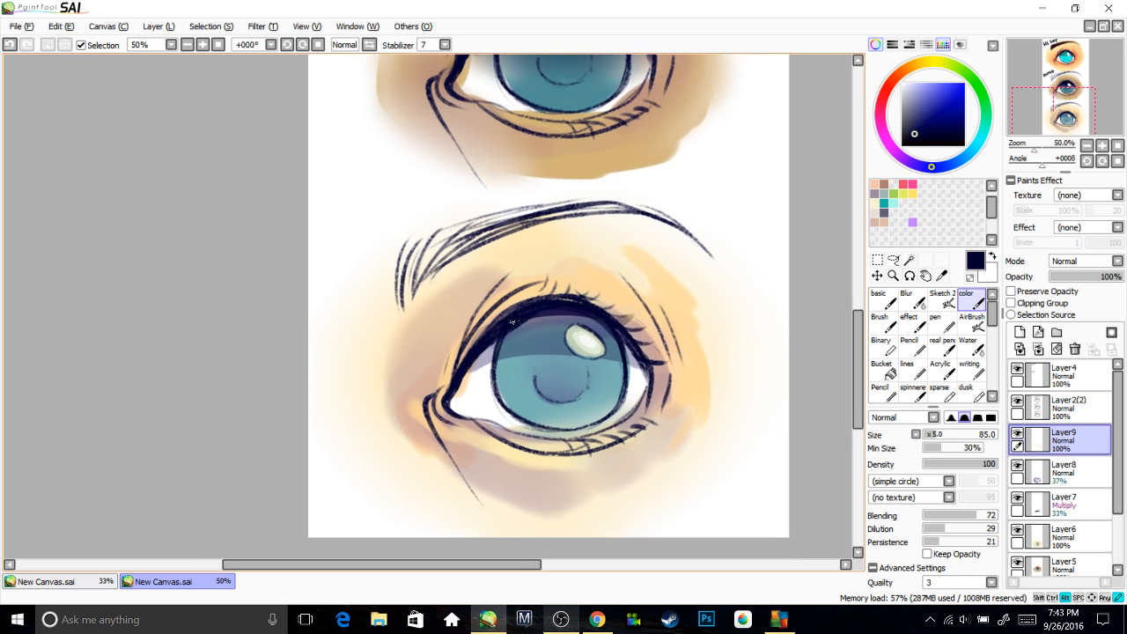
{"action": "mouse_move", "coordinate": [495, 336]}
{"action": "left_mouse_down"}
{"action": "mouse_move", "coordinate": [616, 324]}
{"action": "mouse_move", "coordinate": [498, 326]}
{"action": "mouse_move", "coordinate": [626, 335]}
{"action": "left_mouse_up"}
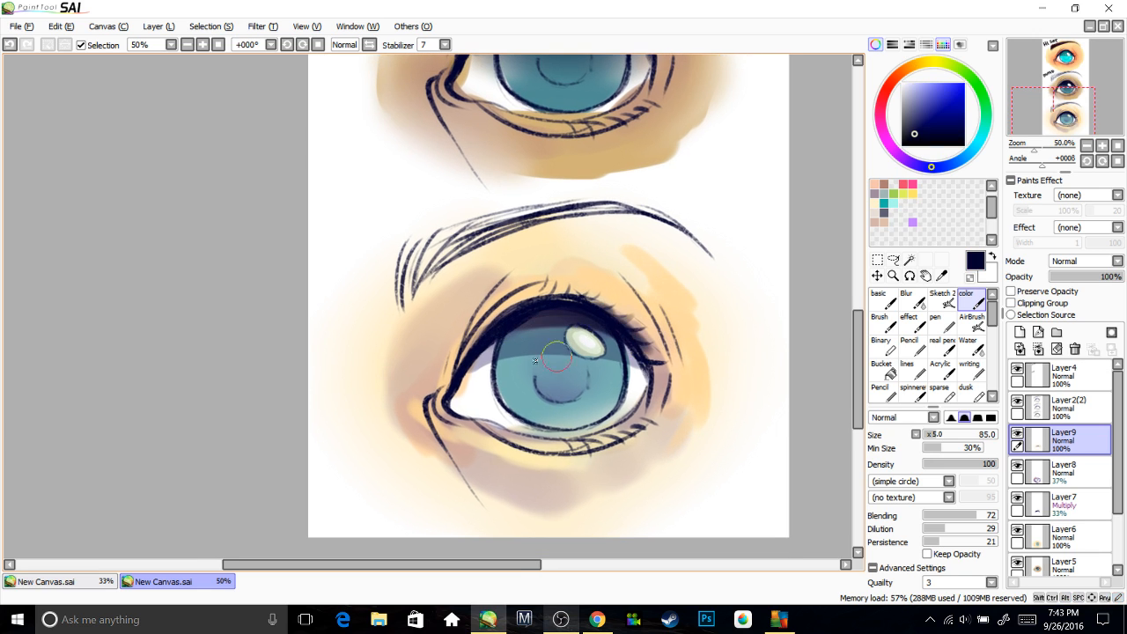
{"action": "left_click_drag", "start_coordinate": [521, 339], "coordinate": [574, 330]}
{"action": "mouse_move", "coordinate": [572, 382]}
{"action": "left_mouse_down"}
{"action": "mouse_move", "coordinate": [592, 375]}
{"action": "mouse_move", "coordinate": [576, 370]}
{"action": "mouse_move", "coordinate": [590, 363]}
{"action": "mouse_move", "coordinate": [545, 346]}
{"action": "left_mouse_up"}
{"action": "left_click", "coordinate": [880, 323]}
{"action": "left_click", "coordinate": [914, 300]}
{"action": "mouse_move", "coordinate": [667, 348]}
{"action": "left_mouse_down"}
{"action": "mouse_move", "coordinate": [644, 341]}
{"action": "mouse_move", "coordinate": [648, 351]}
{"action": "left_mouse_up"}
Erase the navy shading covering the oval highlight in the bottom eye's iris.
{"action": "key", "text": "e"}
{"action": "left_click_drag", "start_coordinate": [583, 338], "coordinate": [576, 346]}
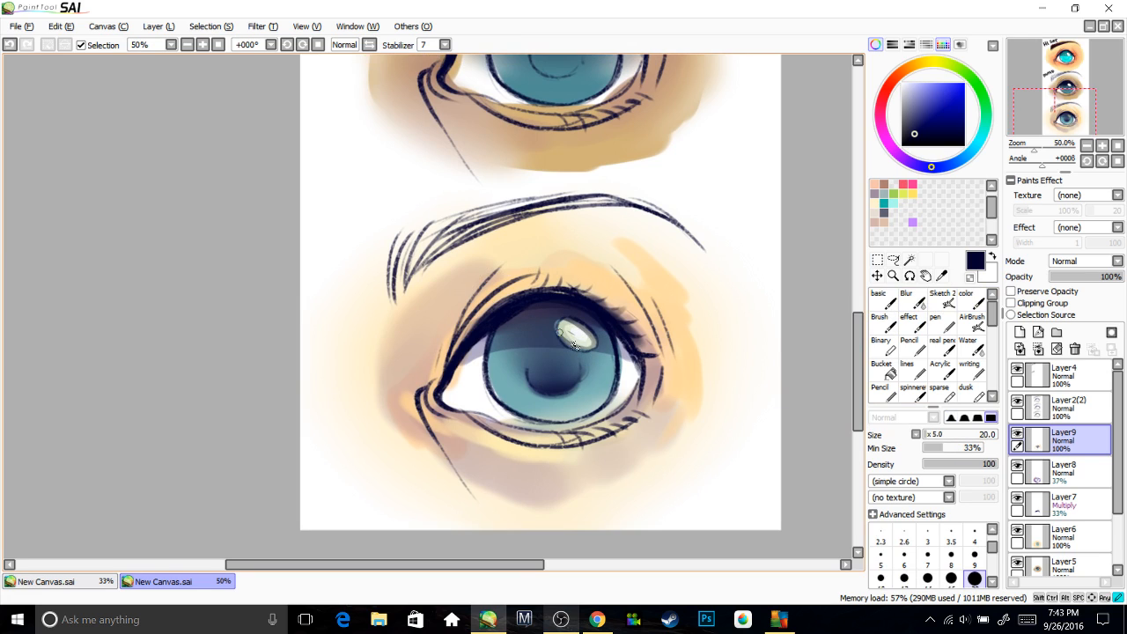
{"action": "key", "text": "ctrl+z"}
Add a top layer and paint a small white reflection on the iris edge nearest the inner corner with the basic brush at size 15.
{"action": "left_click", "coordinate": [1019, 333]}
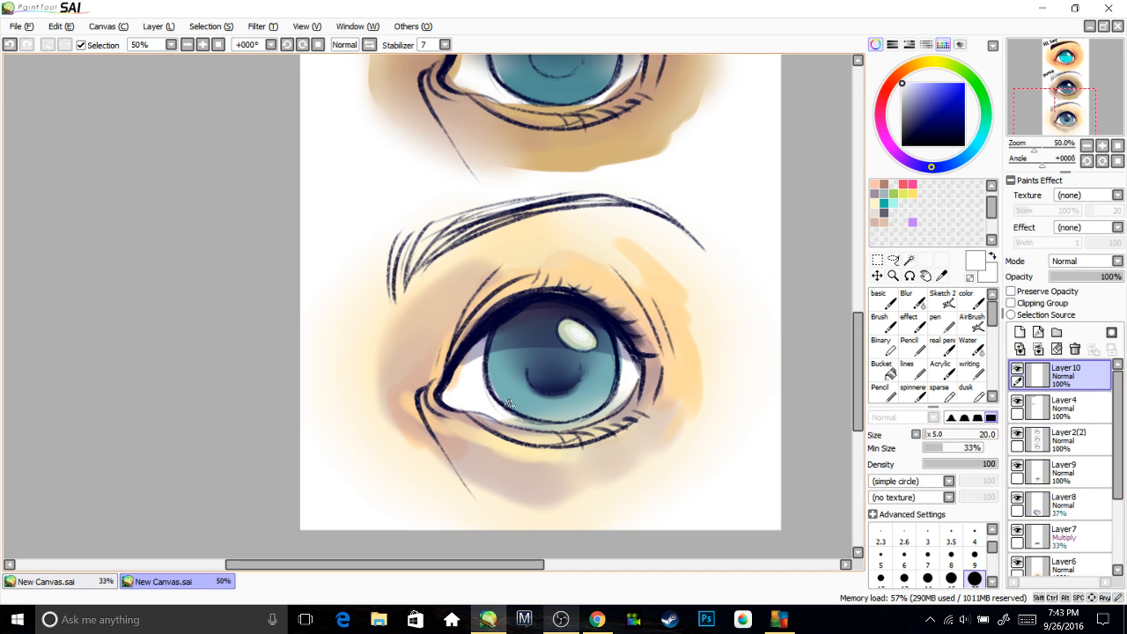
{"action": "left_click", "coordinate": [880, 300]}
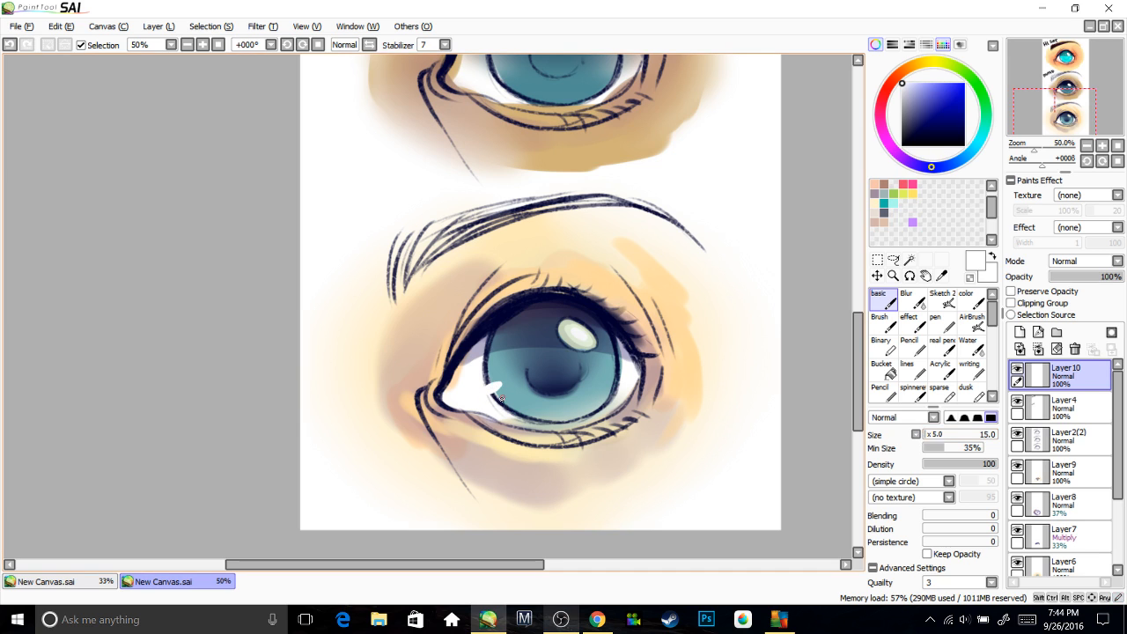
{"action": "key", "text": "ctrl+z"}
{"action": "left_click_drag", "start_coordinate": [550, 356], "coordinate": [577, 350]}
{"action": "key", "text": "ctrl+z"}
{"action": "scroll", "coordinate": [553, 356], "scroll_direction": "up", "scroll_amount": 2}
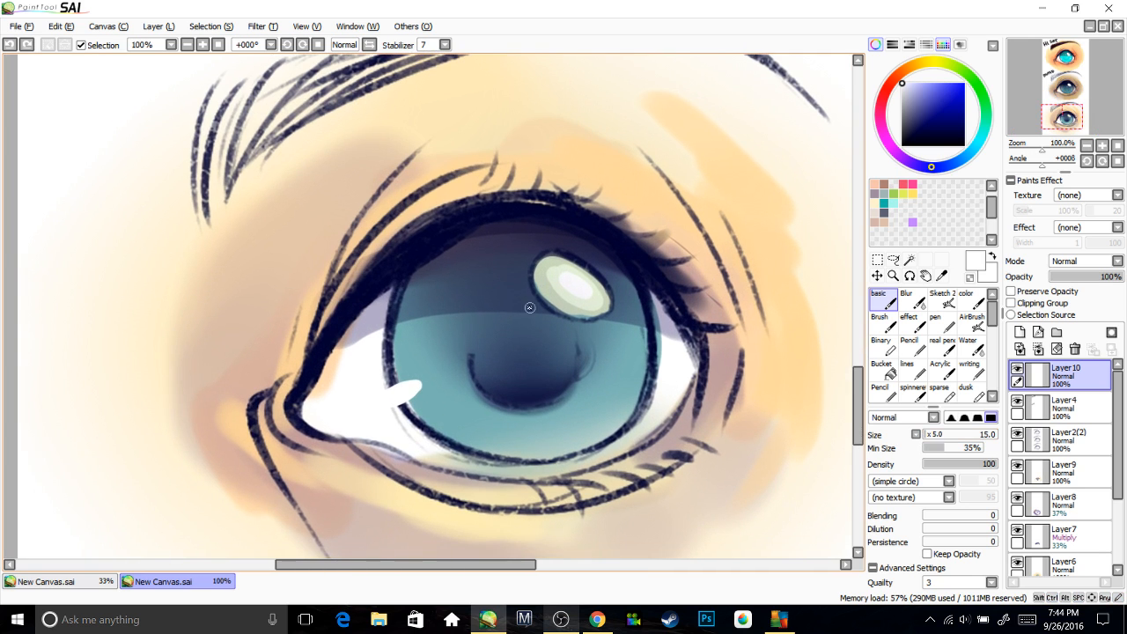
Paint a small white dot beside the oval highlight and reshape the highlight with sampled pale green, iris blues and a white centre.
{"action": "left_click", "coordinate": [522, 303]}
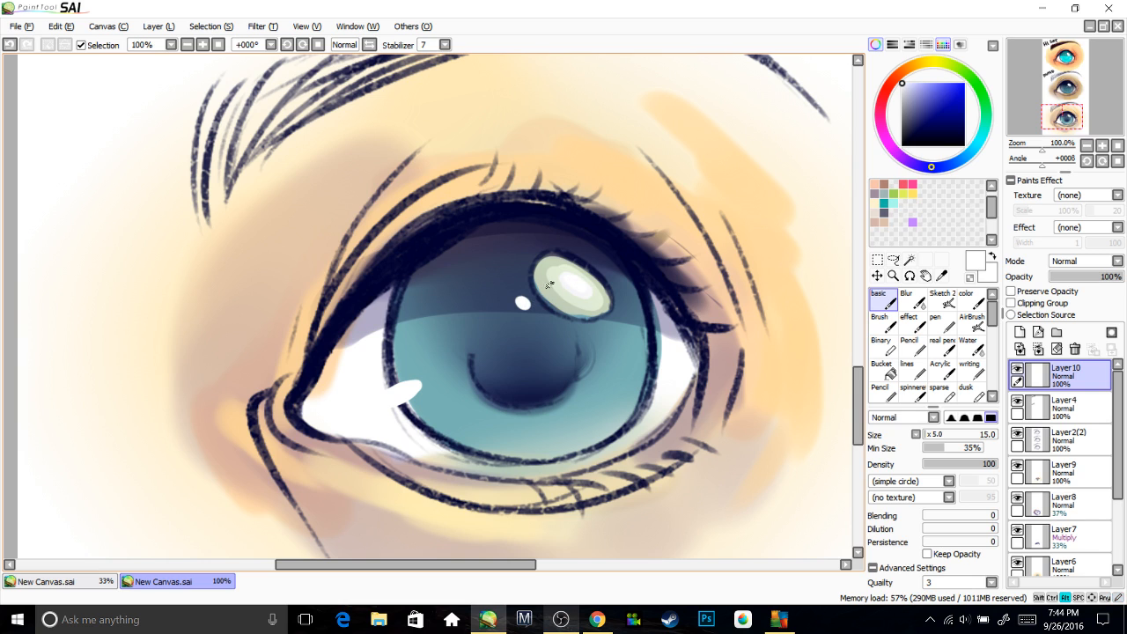
{"action": "left_click", "coordinate": [548, 284], "text": "alt"}
{"action": "mouse_move", "coordinate": [568, 300]}
{"action": "left_mouse_down"}
{"action": "mouse_move", "coordinate": [567, 260]}
{"action": "mouse_move", "coordinate": [564, 307]}
{"action": "mouse_move", "coordinate": [549, 264]}
{"action": "mouse_move", "coordinate": [596, 286]}
{"action": "mouse_move", "coordinate": [595, 311]}
{"action": "mouse_move", "coordinate": [547, 299]}
{"action": "mouse_move", "coordinate": [622, 312]}
{"action": "left_mouse_up"}
{"action": "left_click", "coordinate": [644, 313], "text": "alt"}
{"action": "mouse_move", "coordinate": [605, 275]}
{"action": "left_mouse_down"}
{"action": "mouse_move", "coordinate": [619, 308]}
{"action": "mouse_move", "coordinate": [596, 269]}
{"action": "left_mouse_up"}
{"action": "left_click", "coordinate": [551, 249], "text": "alt"}
{"action": "left_click_drag", "start_coordinate": [526, 255], "coordinate": [580, 255]}
{"action": "left_click", "coordinate": [531, 261], "text": "alt"}
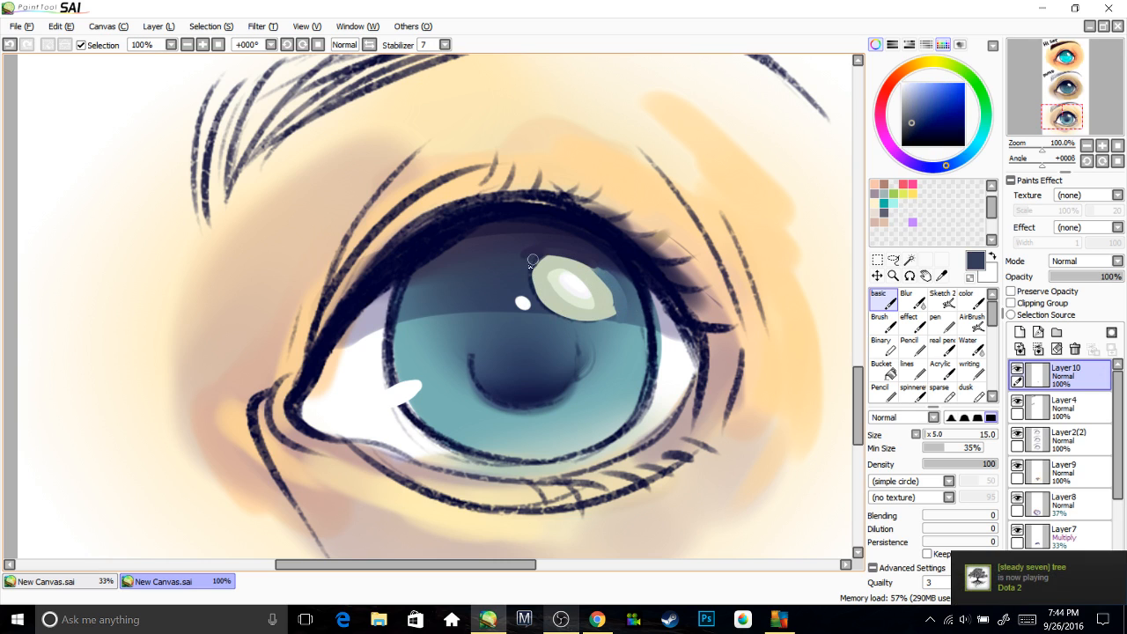
{"action": "left_click", "coordinate": [576, 281], "text": "alt"}
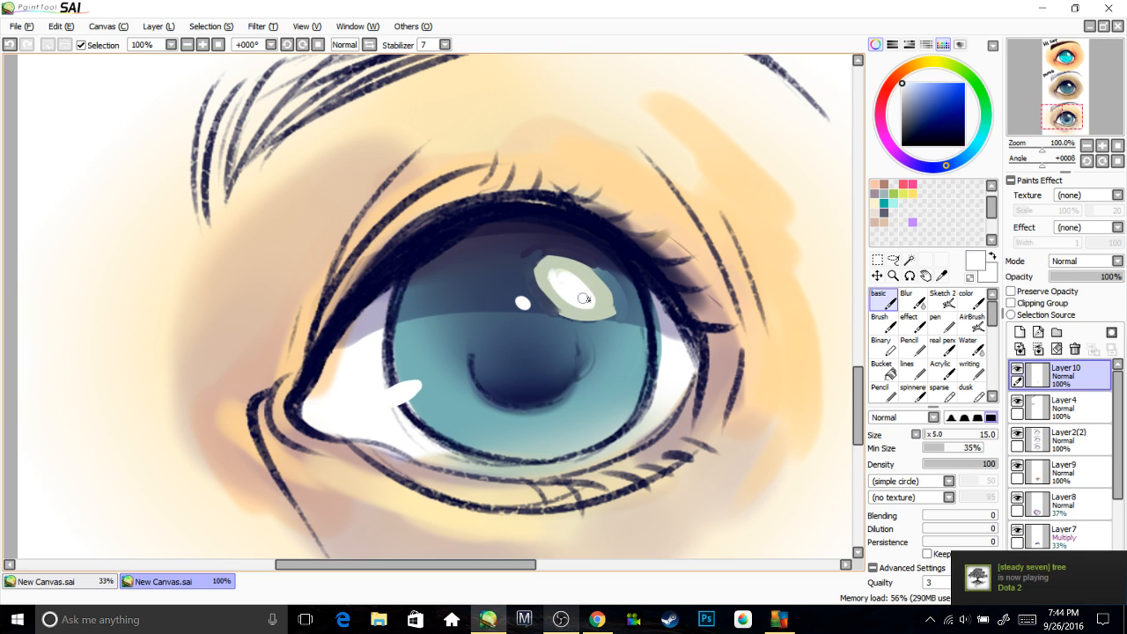
Sample the dark navy line colour and paint a few curved eyelashes along the outer part of the bottom eye's upper lid.
{"action": "scroll", "coordinate": [550, 318], "scroll_direction": "down", "scroll_amount": 3}
{"action": "scroll", "coordinate": [551, 318], "scroll_direction": "up", "scroll_amount": 1}
{"action": "left_click_drag", "start_coordinate": [550, 317], "coordinate": [545, 346]}
{"action": "left_click", "coordinate": [550, 345], "text": "alt"}
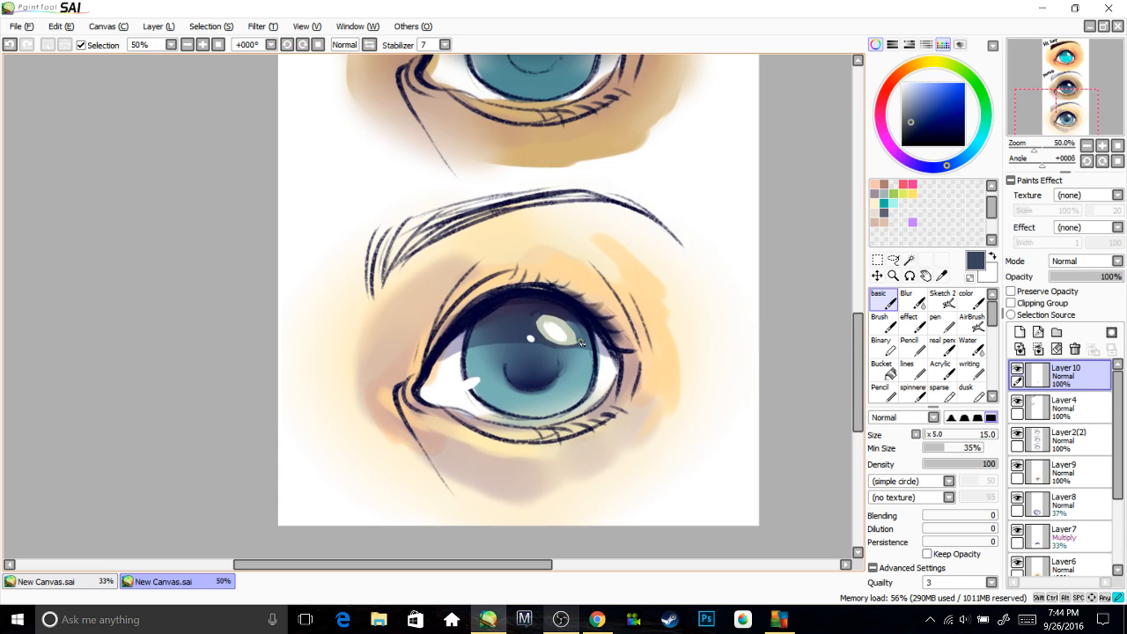
{"action": "mouse_move", "coordinate": [573, 297]}
{"action": "left_mouse_down"}
{"action": "mouse_move", "coordinate": [581, 325]}
{"action": "mouse_move", "coordinate": [571, 346]}
{"action": "left_mouse_up"}
{"action": "left_click", "coordinate": [571, 347], "text": "alt"}
{"action": "mouse_move", "coordinate": [544, 348]}
{"action": "left_mouse_down"}
{"action": "mouse_move", "coordinate": [587, 326]}
{"action": "mouse_move", "coordinate": [562, 293]}
{"action": "mouse_move", "coordinate": [541, 296]}
{"action": "left_mouse_up"}
{"action": "key", "text": "ctrl+z"}
{"action": "left_click", "coordinate": [580, 351], "text": "alt"}
{"action": "key", "text": "ctrl+z"}
{"action": "left_click_drag", "start_coordinate": [541, 297], "coordinate": [559, 287]}
{"action": "left_click_drag", "start_coordinate": [555, 297], "coordinate": [574, 287]}
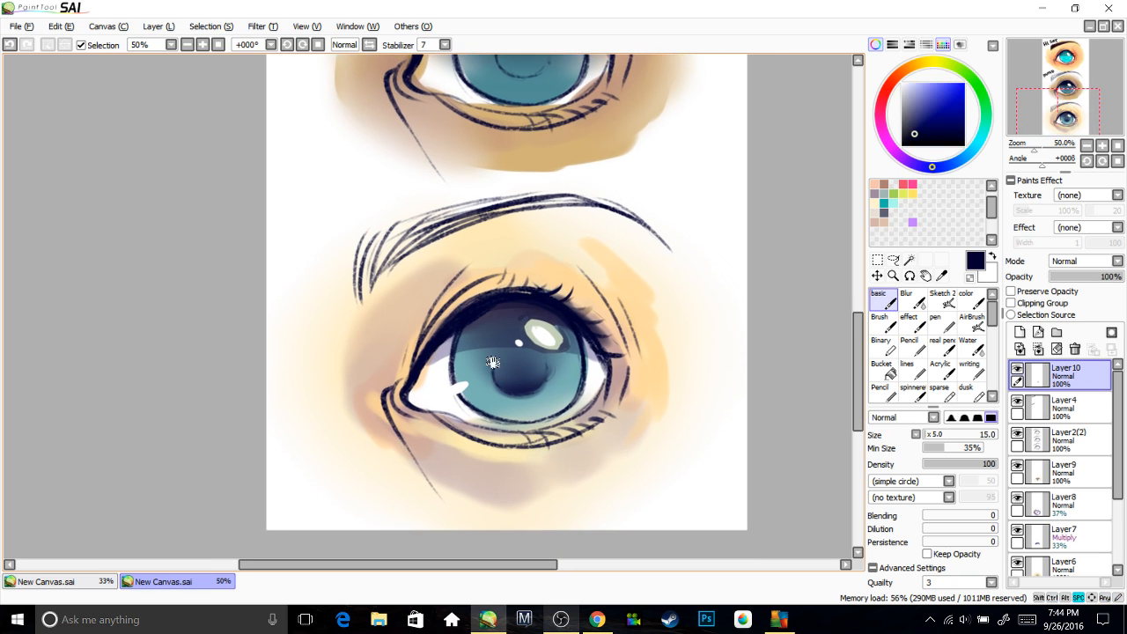
Outline the white reflection on the iris edge in dark navy and dab small light flecks on the lower outer iris.
{"action": "left_click_drag", "start_coordinate": [544, 417], "coordinate": [549, 410]}
{"action": "left_click", "coordinate": [547, 410], "text": "alt"}
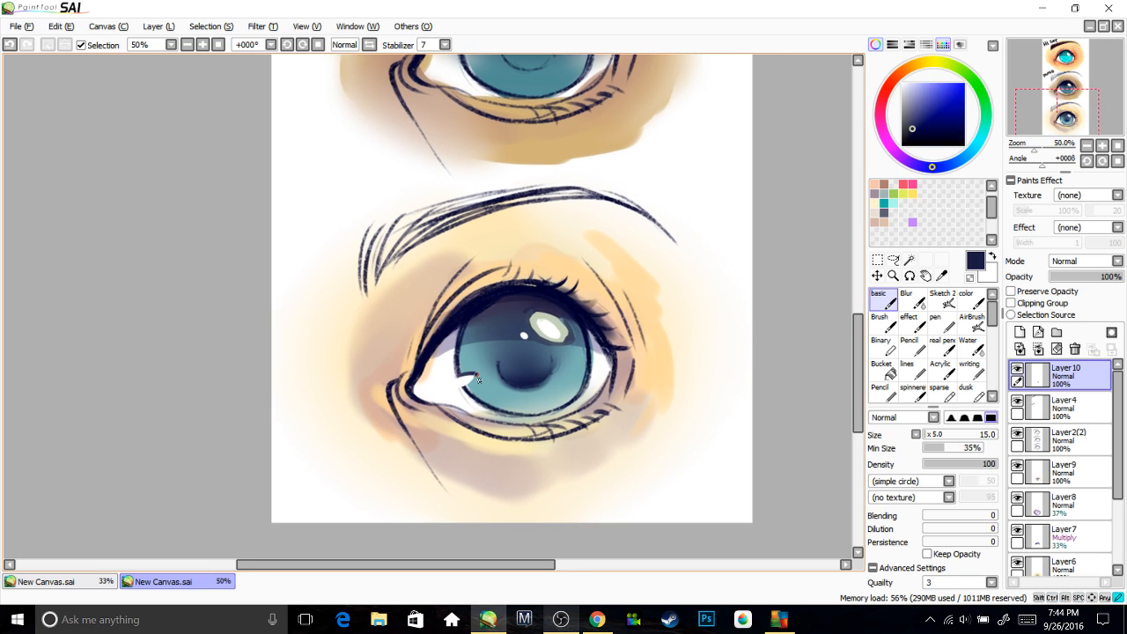
{"action": "key", "text": "ctrl+z"}
{"action": "mouse_move", "coordinate": [479, 379]}
{"action": "left_mouse_down"}
{"action": "mouse_move", "coordinate": [464, 387]}
{"action": "mouse_move", "coordinate": [472, 381]}
{"action": "mouse_move", "coordinate": [496, 419]}
{"action": "mouse_move", "coordinate": [544, 412]}
{"action": "left_mouse_up"}
{"action": "left_click", "coordinate": [463, 403], "text": "alt"}
{"action": "key", "text": "ctrl+z"}
{"action": "key", "text": "ctrl+z"}
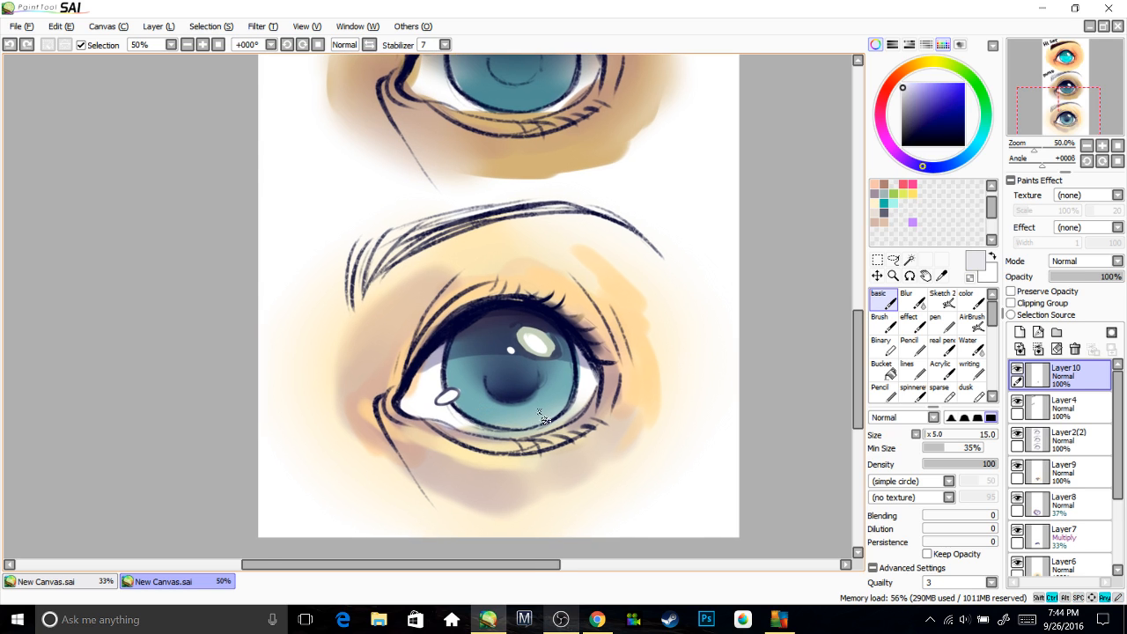
{"action": "left_click_drag", "start_coordinate": [557, 337], "coordinate": [553, 360]}
{"action": "left_click", "coordinate": [567, 346], "text": "alt"}
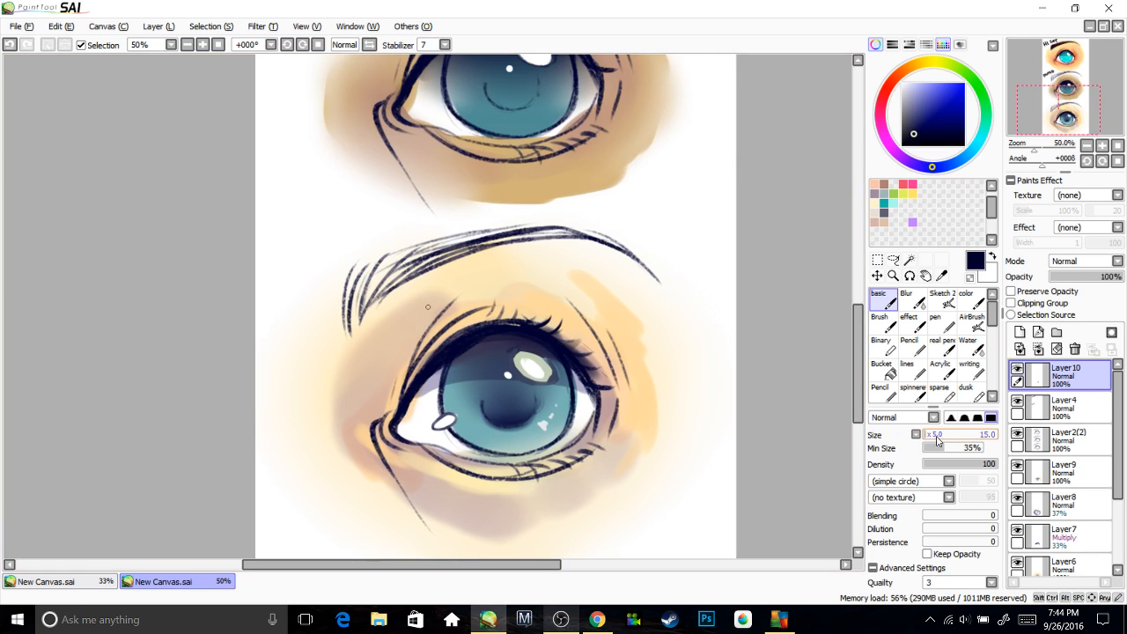
Add a layer above Layer9, paint the bottom eyebrow orange with the basic brush at size 60, and set the layer's opacity to 48%.
{"action": "mouse_move", "coordinate": [360, 271]}
{"action": "left_mouse_down"}
{"action": "mouse_move", "coordinate": [358, 313]}
{"action": "mouse_move", "coordinate": [424, 254]}
{"action": "left_mouse_up"}
{"action": "key", "text": "ctrl+z"}
{"action": "left_click", "coordinate": [905, 69]}
{"action": "left_click", "coordinate": [938, 93]}
{"action": "left_click", "coordinate": [1065, 471]}
{"action": "left_click", "coordinate": [1019, 333]}
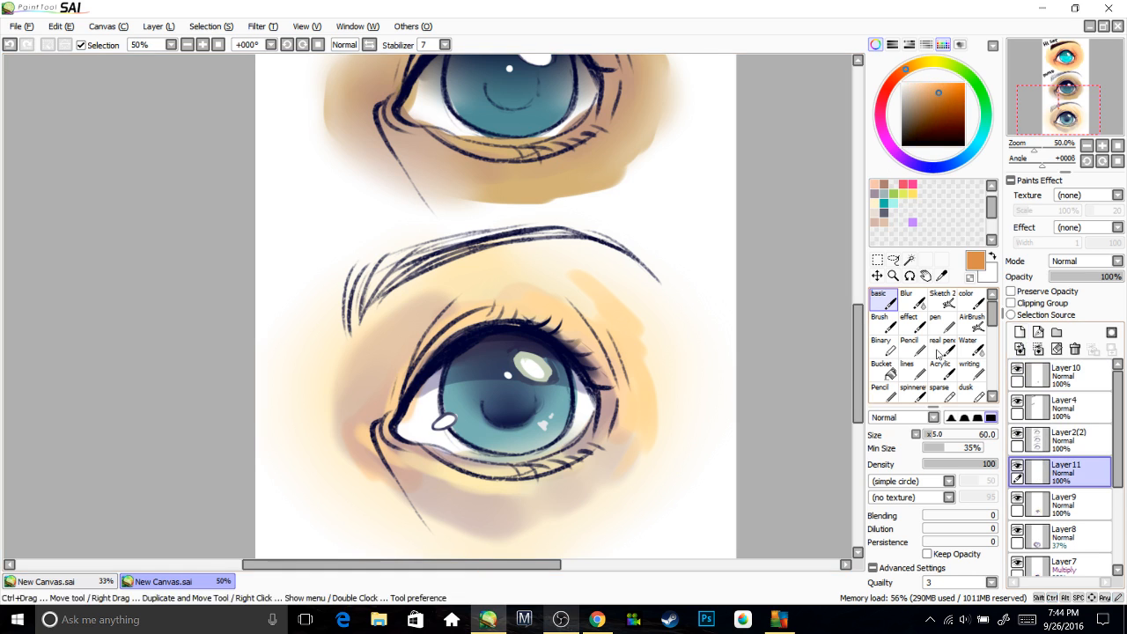
{"action": "mouse_move", "coordinate": [377, 271]}
{"action": "left_mouse_down"}
{"action": "mouse_move", "coordinate": [363, 302]}
{"action": "mouse_move", "coordinate": [466, 245]}
{"action": "left_mouse_up"}
{"action": "mouse_move", "coordinate": [388, 264]}
{"action": "left_mouse_down"}
{"action": "mouse_move", "coordinate": [362, 277]}
{"action": "mouse_move", "coordinate": [486, 241]}
{"action": "mouse_move", "coordinate": [581, 234]}
{"action": "left_mouse_up"}
{"action": "mouse_move", "coordinate": [356, 271]}
{"action": "left_mouse_down"}
{"action": "mouse_move", "coordinate": [347, 330]}
{"action": "mouse_move", "coordinate": [355, 275]}
{"action": "left_mouse_up"}
{"action": "left_click_drag", "start_coordinate": [398, 253], "coordinate": [476, 236]}
{"action": "left_click", "coordinate": [1083, 276]}
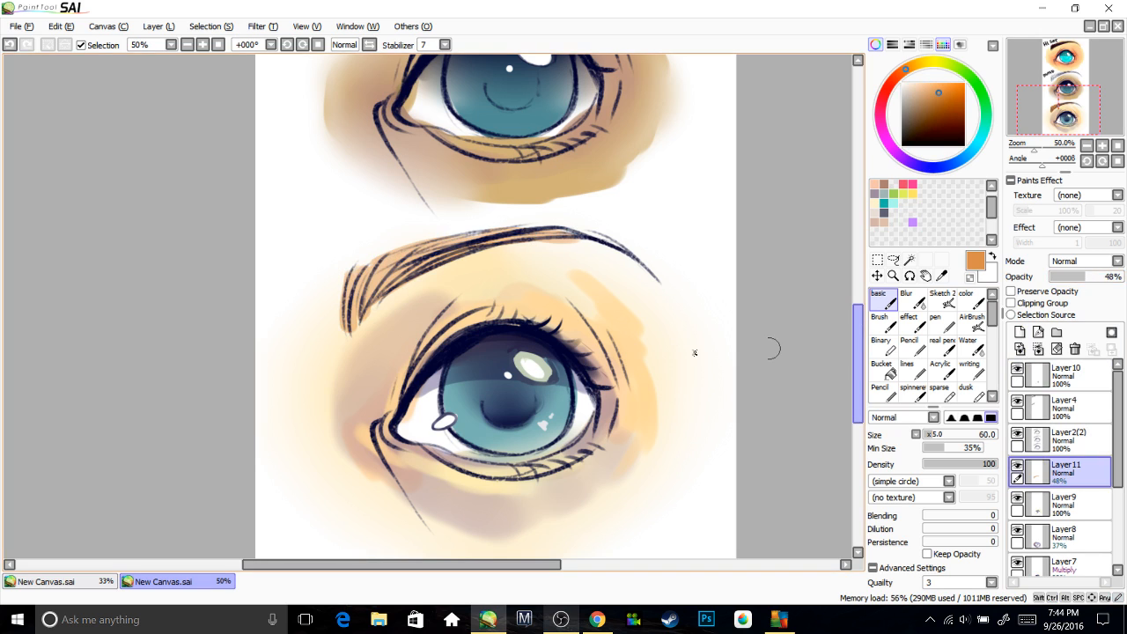
Extend the eyebrow colour towards its outer end and paint darker brown strokes over the brow.
{"action": "left_click_drag", "start_coordinate": [650, 250], "coordinate": [701, 239]}
{"action": "left_click", "coordinate": [944, 111]}
{"action": "mouse_move", "coordinate": [394, 264]}
{"action": "left_mouse_down"}
{"action": "mouse_move", "coordinate": [479, 255]}
{"action": "mouse_move", "coordinate": [448, 262]}
{"action": "left_mouse_up"}
{"action": "left_click_drag", "start_coordinate": [624, 227], "coordinate": [694, 250]}
{"action": "left_click_drag", "start_coordinate": [558, 409], "coordinate": [550, 368]}
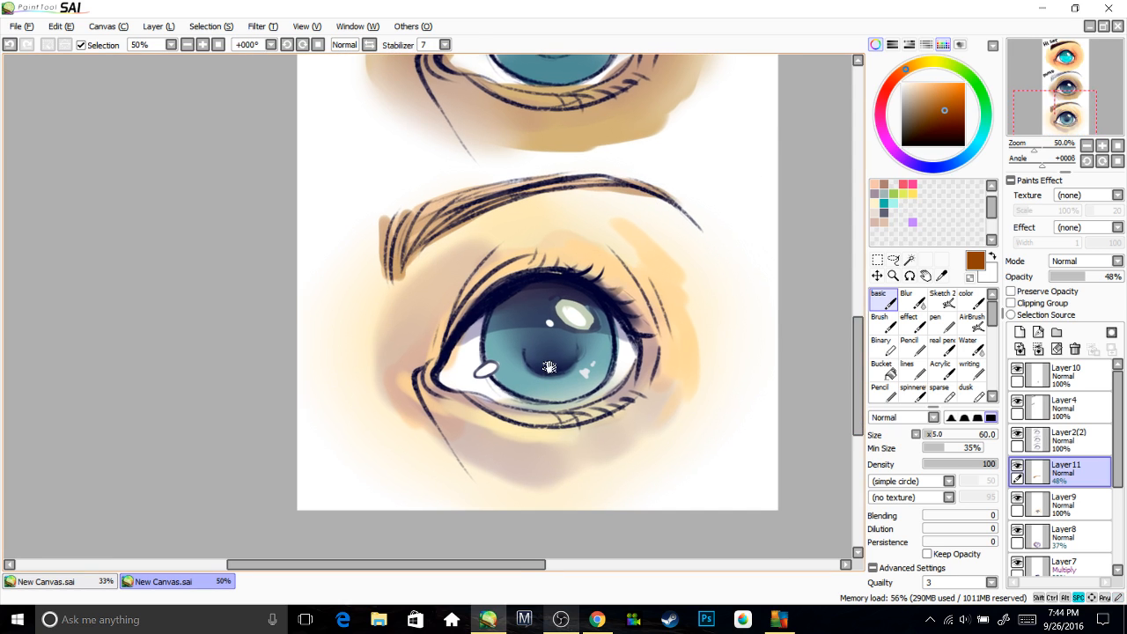
Add a layer above the eyebrow colour at 42% opacity and try a yellow stroke across the lower iris.
{"action": "left_click_drag", "start_coordinate": [503, 318], "coordinate": [488, 338]}
{"action": "key", "text": "ctrl+z"}
{"action": "left_click", "coordinate": [918, 83]}
{"action": "left_click", "coordinate": [927, 62]}
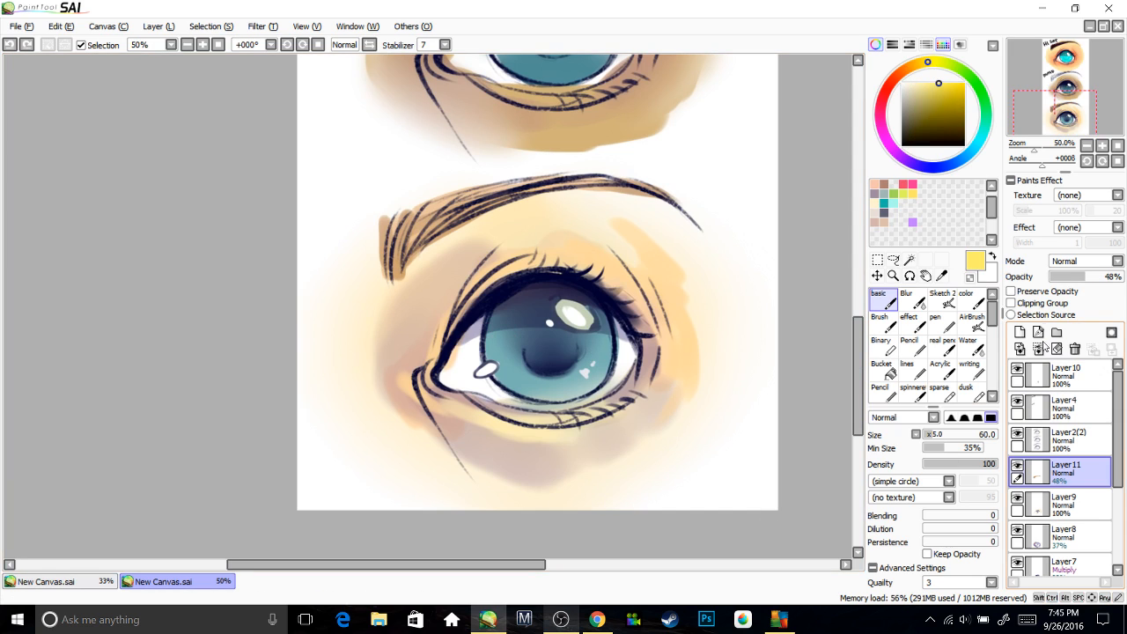
{"action": "left_click", "coordinate": [1019, 332]}
{"action": "left_click", "coordinate": [1080, 276]}
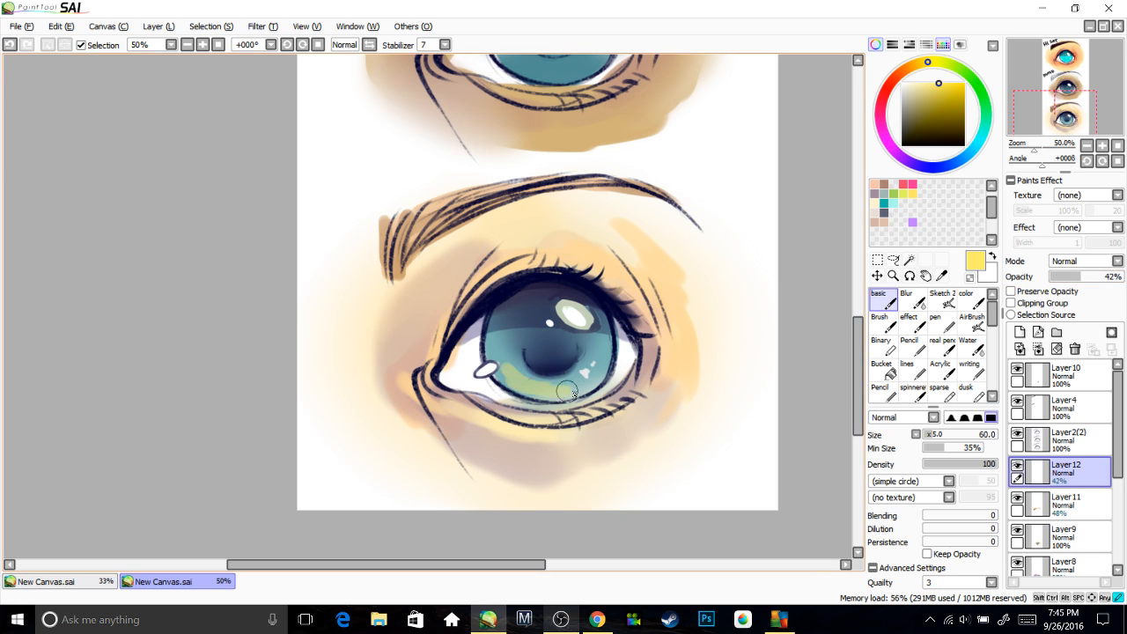
Try lighter oranges on the lower iris, settle on a muted orange, and paint separate spots around the pupil.
{"action": "left_click", "coordinate": [920, 72]}
{"action": "left_click", "coordinate": [926, 82]}
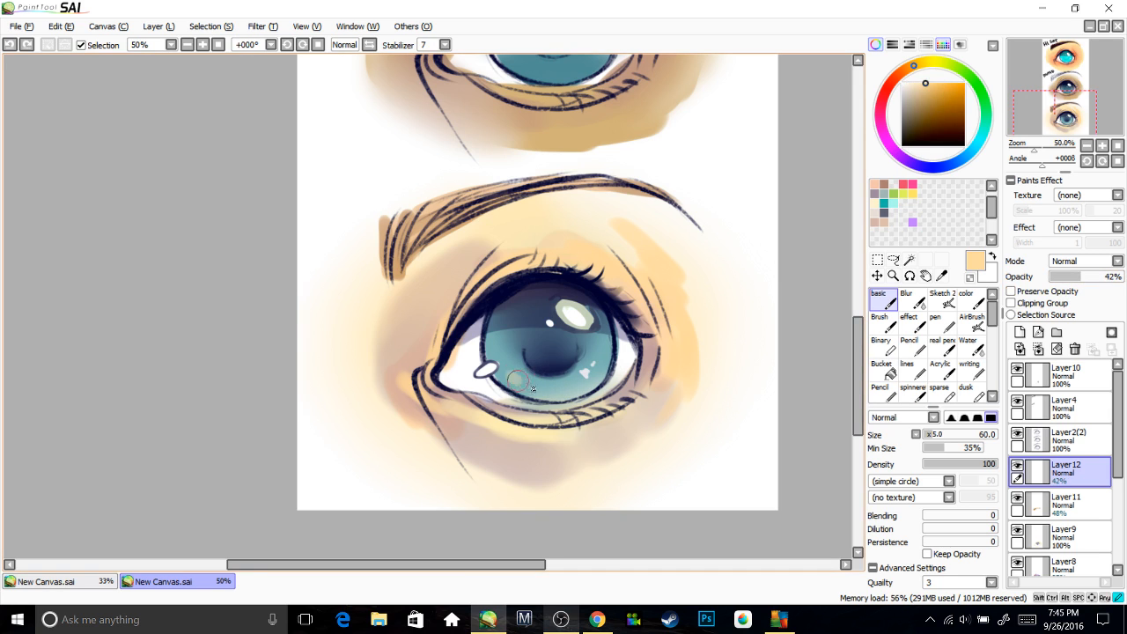
{"action": "left_click_drag", "start_coordinate": [532, 388], "coordinate": [570, 389]}
{"action": "left_click", "coordinate": [936, 83]}
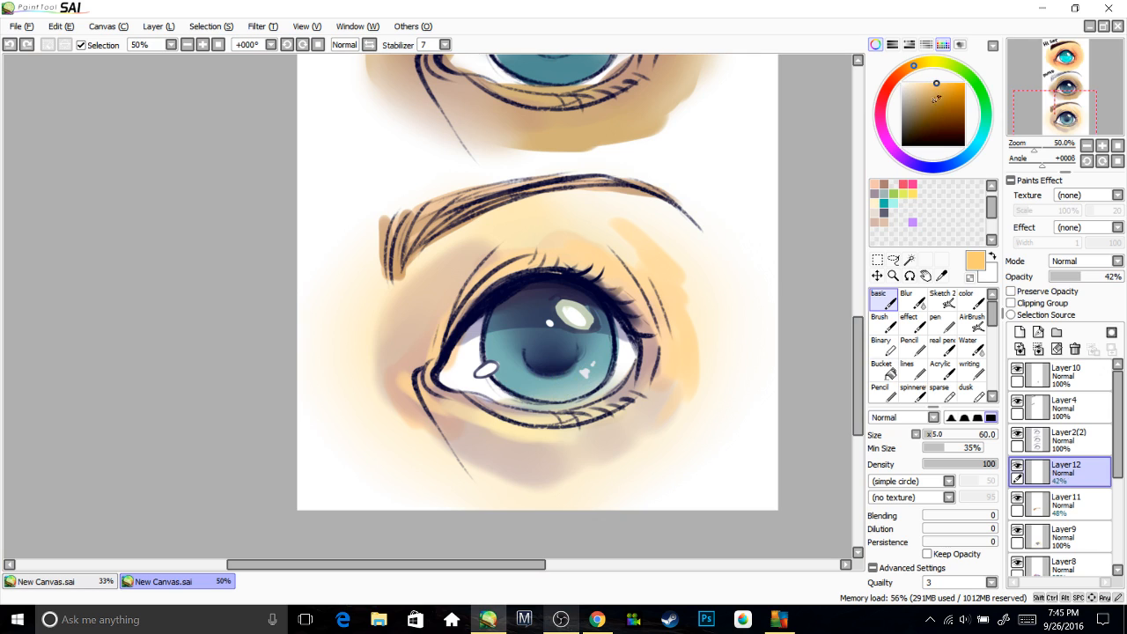
{"action": "left_click", "coordinate": [943, 91]}
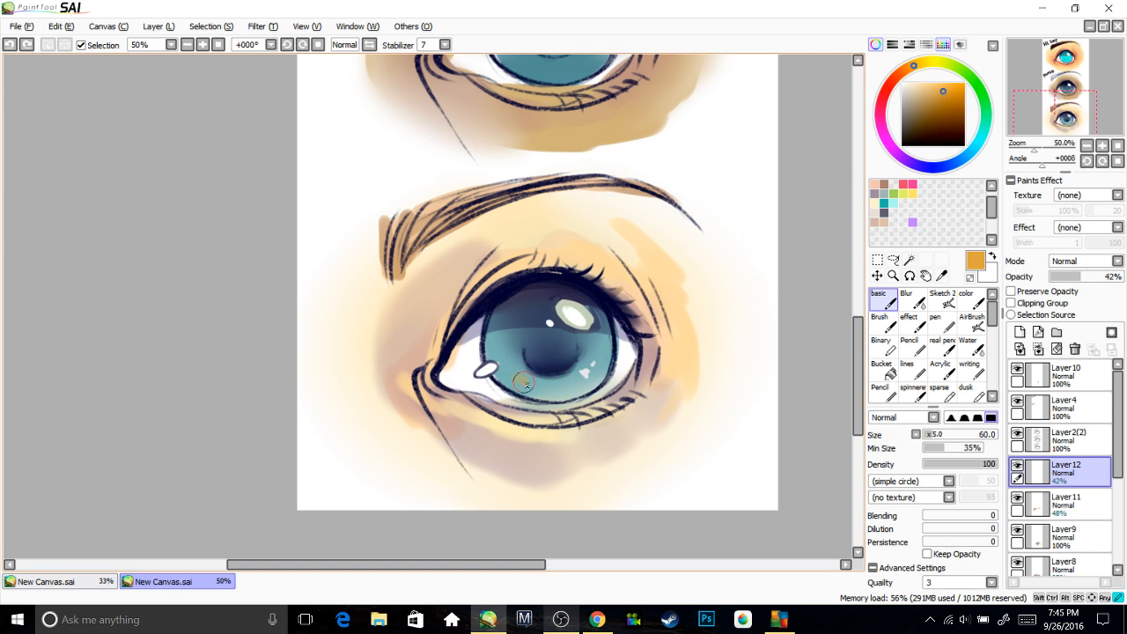
{"action": "left_click_drag", "start_coordinate": [525, 384], "coordinate": [538, 387]}
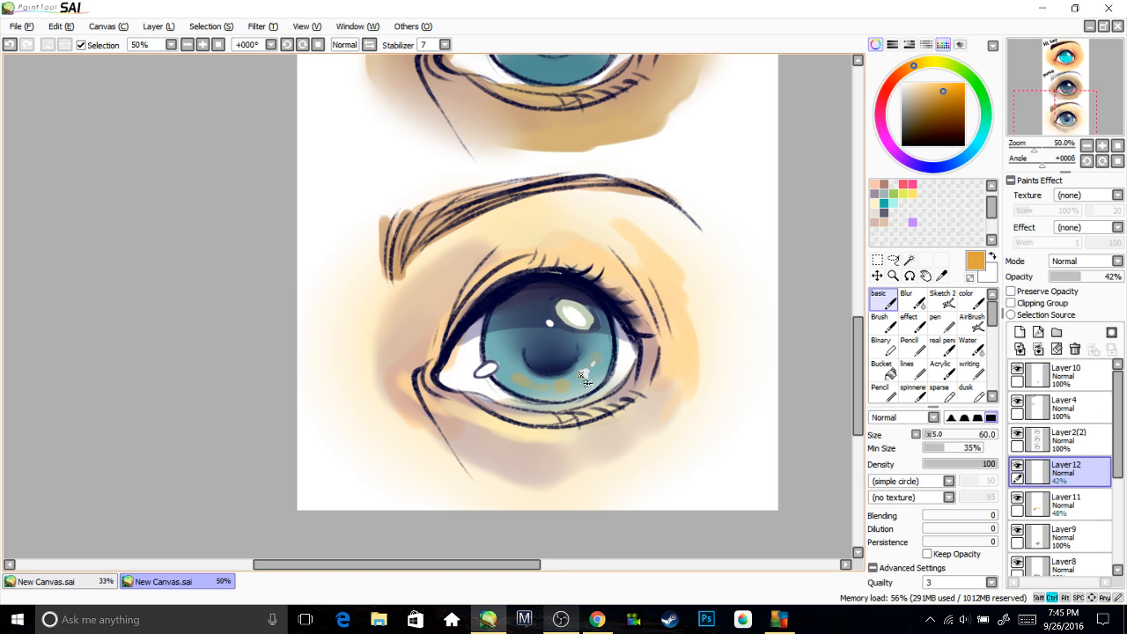
{"action": "scroll", "coordinate": [596, 358], "scroll_direction": "up", "scroll_amount": 2}
{"action": "left_click_drag", "start_coordinate": [422, 336], "coordinate": [422, 343]}
{"action": "key", "text": "space"}
{"action": "left_click_drag", "start_coordinate": [806, 273], "coordinate": [802, 281]}
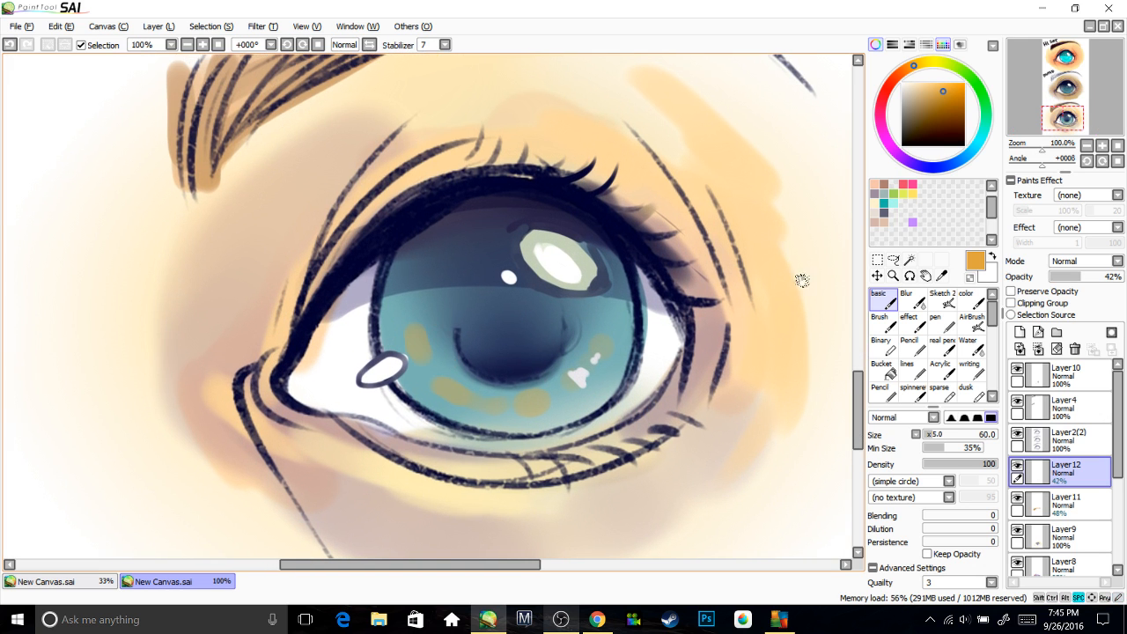
Apply the Fringe effect with a width of 7 to the layer holding the iris spots.
{"action": "left_click", "coordinate": [1074, 230]}
{"action": "left_click", "coordinate": [1070, 250]}
{"action": "mouse_move", "coordinate": [1046, 241]}
{"action": "left_mouse_down"}
{"action": "mouse_move", "coordinate": [1059, 244]}
{"action": "mouse_move", "coordinate": [1045, 243]}
{"action": "left_mouse_up"}
Paint pale cream centres in the iris spots with the basic brush at size 5 and soften them with the Blur brush.
{"action": "left_click", "coordinate": [928, 434]}
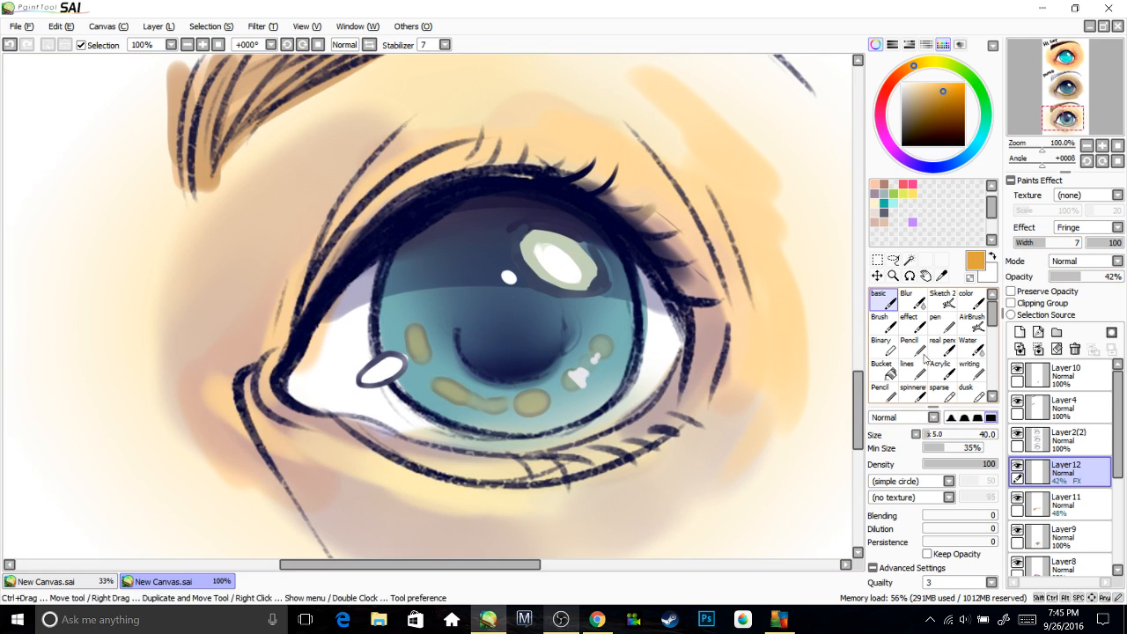
{"action": "left_click", "coordinate": [917, 83]}
{"action": "left_click_drag", "start_coordinate": [935, 438], "coordinate": [920, 438]}
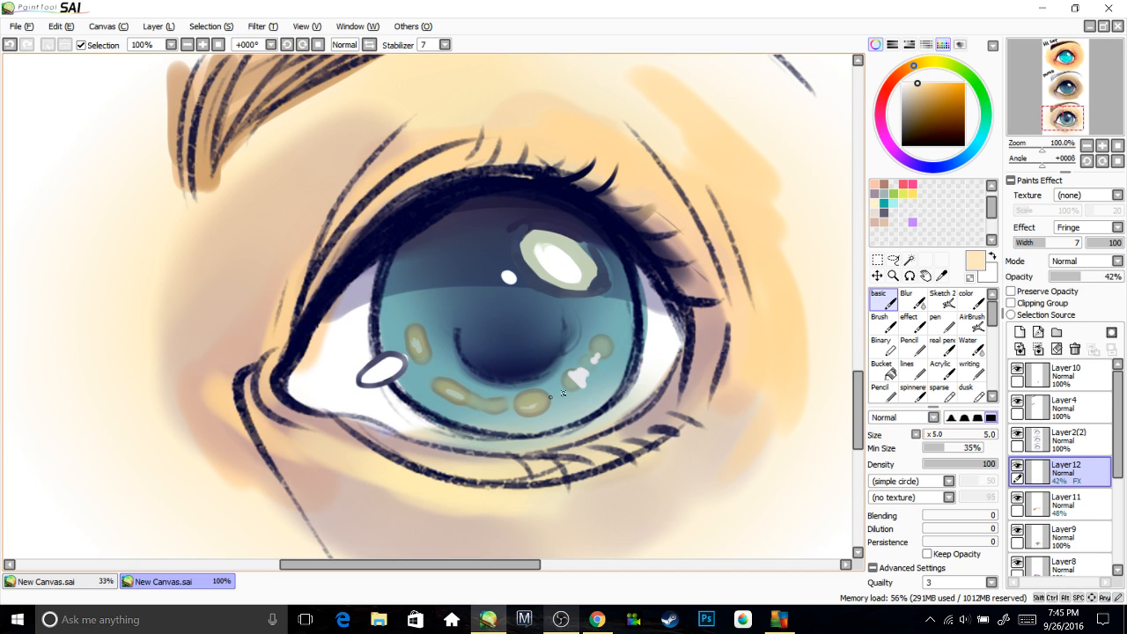
{"action": "left_click", "coordinate": [912, 299]}
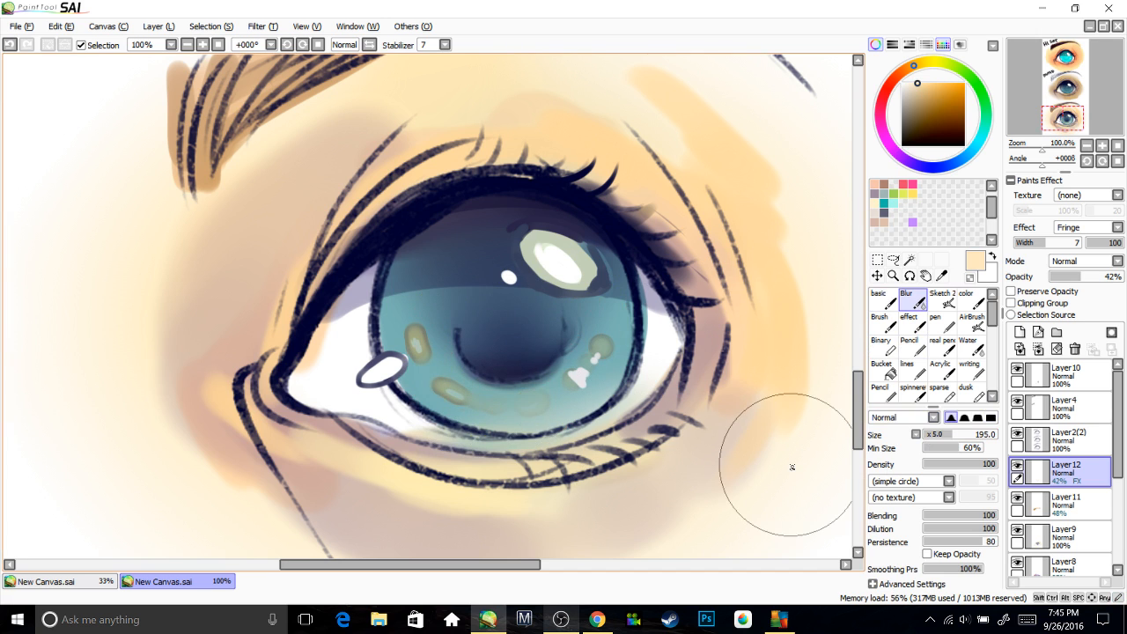
Adjust the iris spots' layer to a saturation of -26 and a luminescence of +13, leaving the hue at 0.
{"action": "scroll", "coordinate": [795, 471], "scroll_direction": "down", "scroll_amount": 2}
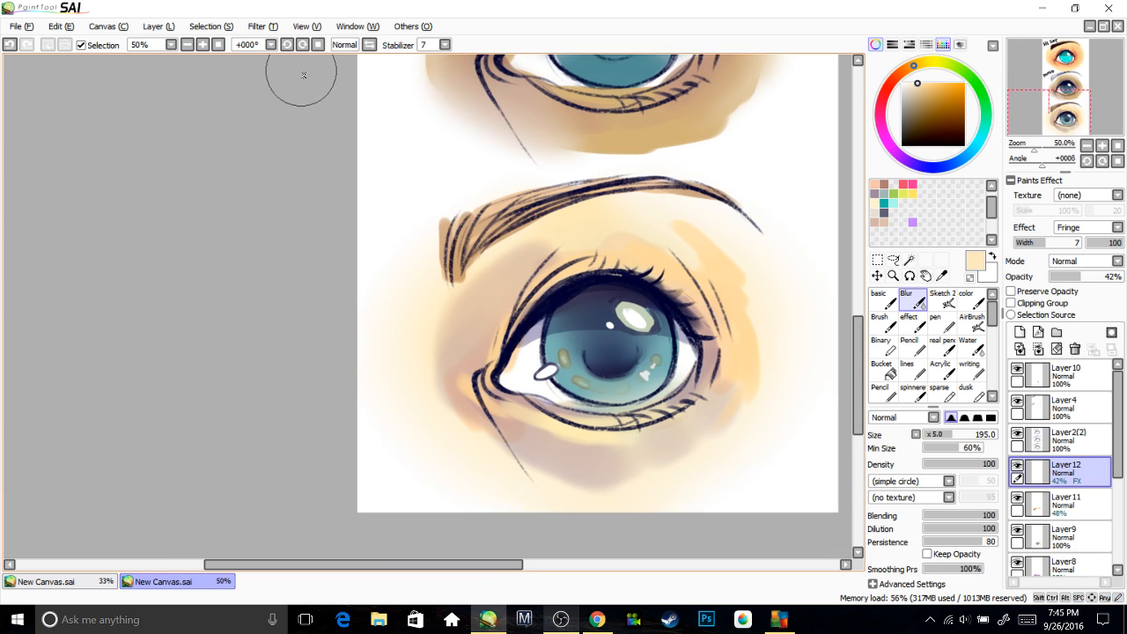
{"action": "left_click", "coordinate": [264, 26]}
{"action": "left_click", "coordinate": [286, 43]}
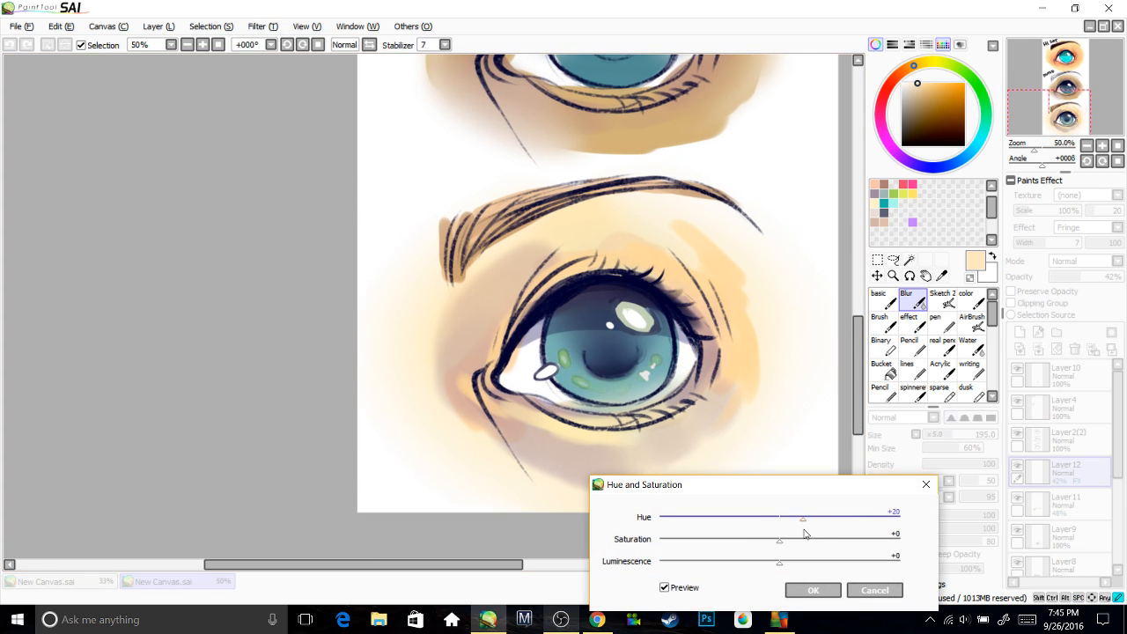
{"action": "left_click_drag", "start_coordinate": [804, 532], "coordinate": [779, 564]}
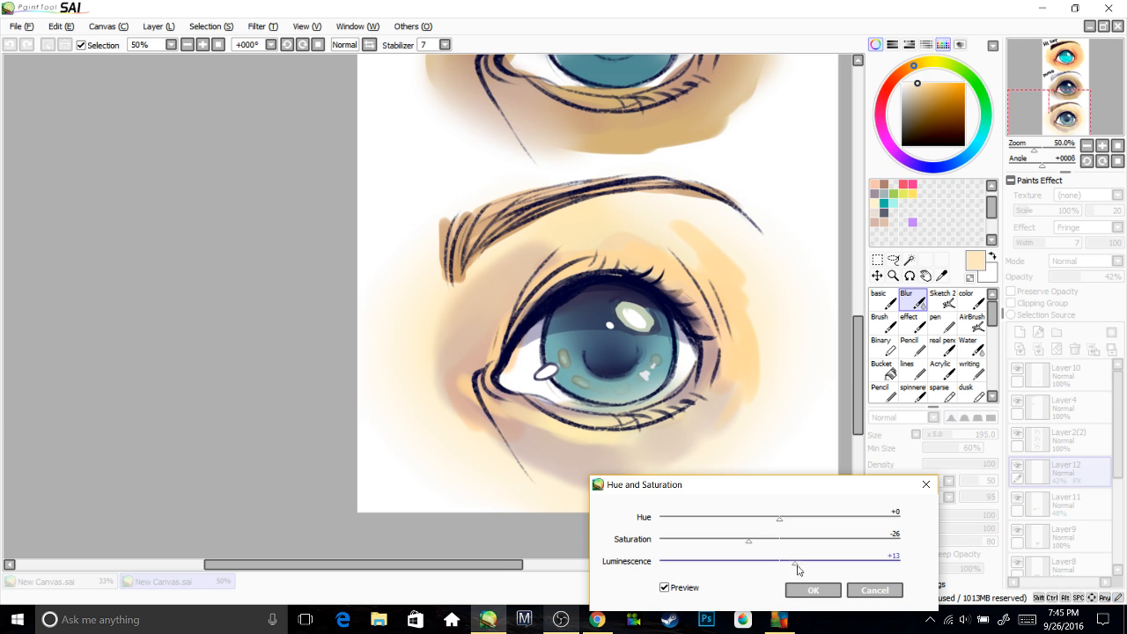
{"action": "left_click", "coordinate": [811, 590]}
{"action": "scroll", "coordinate": [678, 361], "scroll_direction": "down", "scroll_amount": 2}
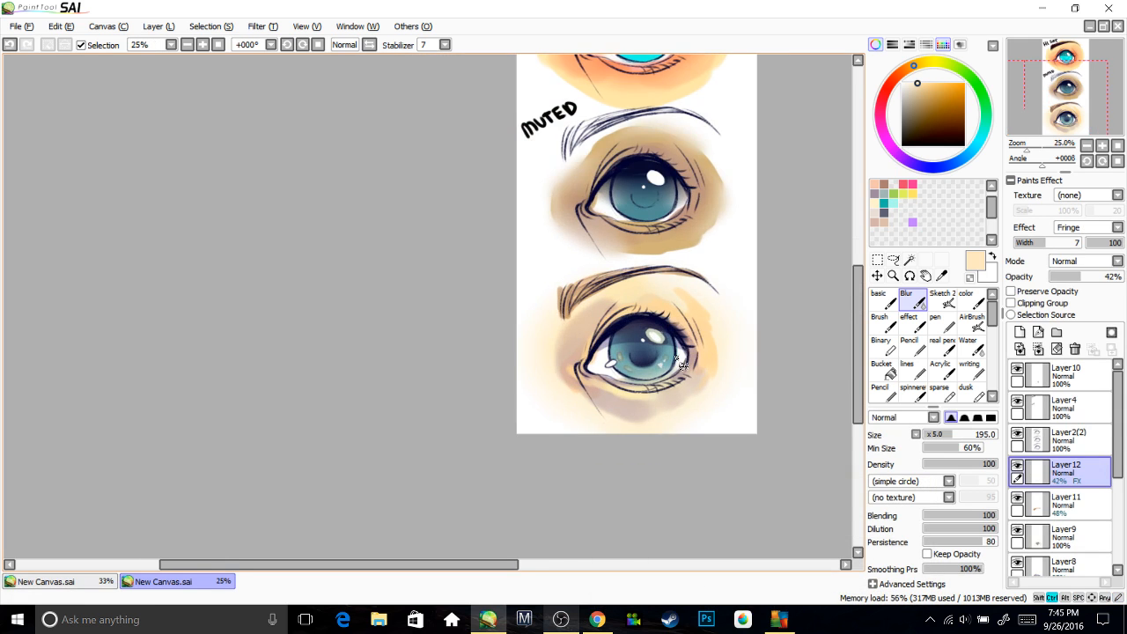
Toggle the upper layers to find the highlight repainting, and erase it around the oval highlight on Layer10 with the size 20 eraser.
{"action": "scroll", "coordinate": [682, 366], "scroll_direction": "up", "scroll_amount": 2}
{"action": "left_click", "coordinate": [1061, 438]}
{"action": "left_click", "coordinate": [1017, 440]}
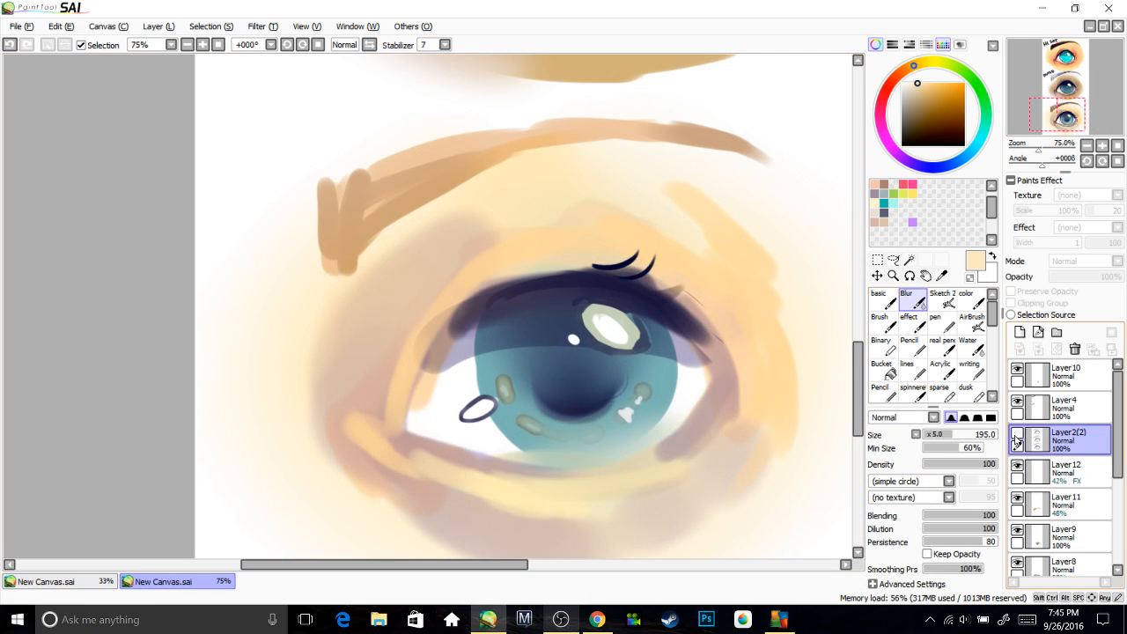
{"action": "left_click", "coordinate": [1017, 441]}
{"action": "left_click", "coordinate": [1020, 410]}
{"action": "left_click", "coordinate": [1018, 377]}
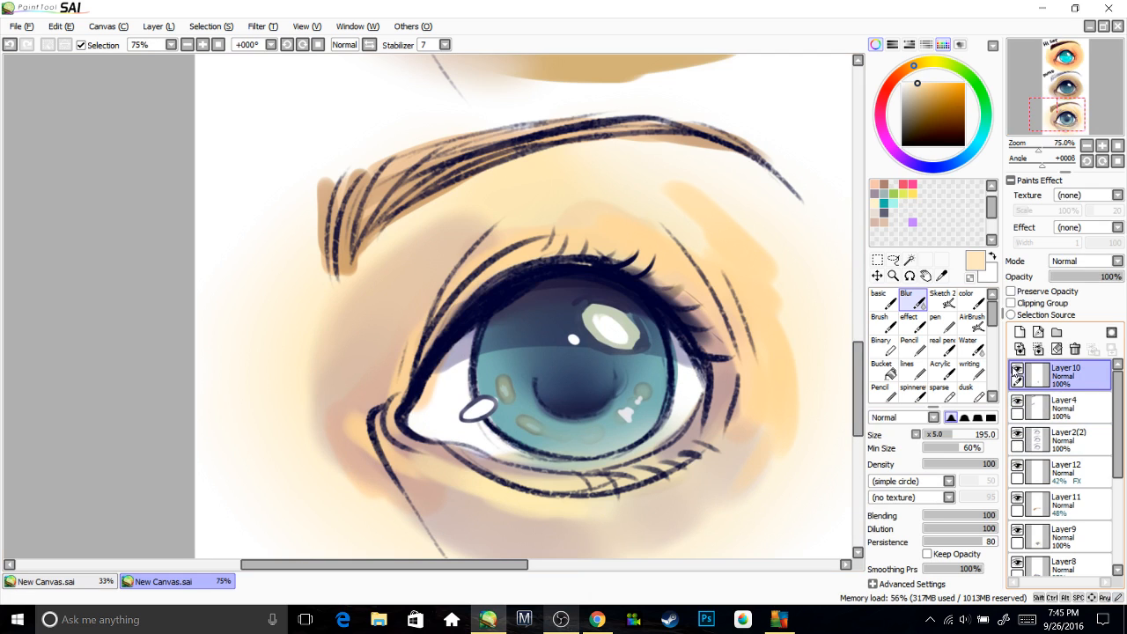
{"action": "left_click", "coordinate": [1016, 370]}
{"action": "left_click", "coordinate": [1016, 370]}
{"action": "key", "text": "e"}
{"action": "mouse_move", "coordinate": [577, 327]}
{"action": "left_mouse_down"}
{"action": "mouse_move", "coordinate": [544, 326]}
{"action": "mouse_move", "coordinate": [598, 331]}
{"action": "mouse_move", "coordinate": [595, 359]}
{"action": "left_mouse_up"}
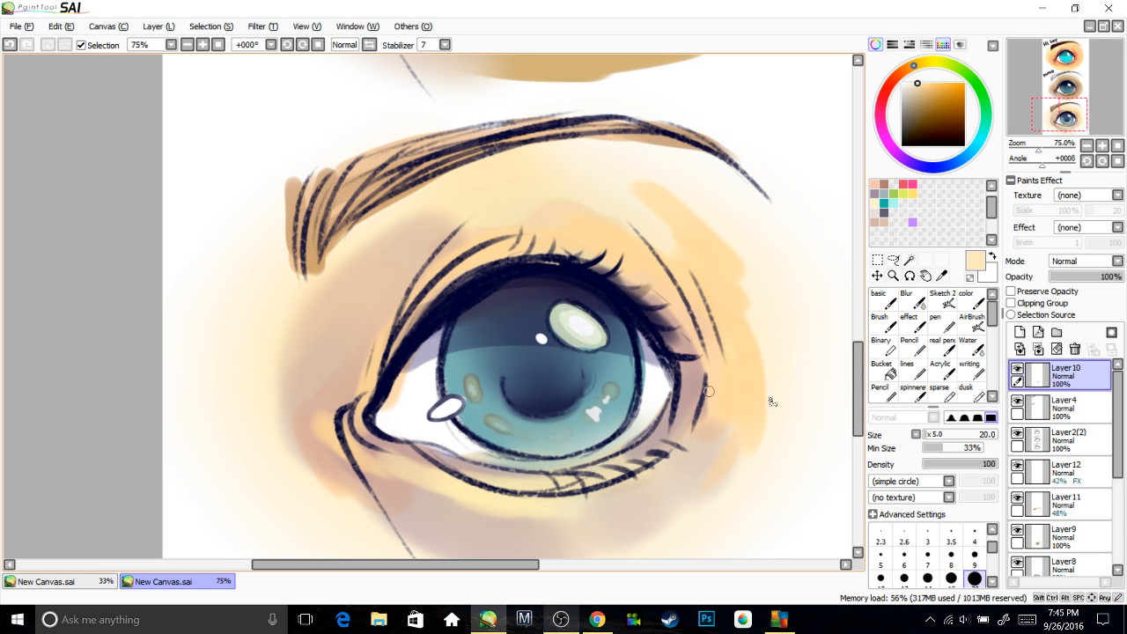
Check Layer9 by toggling its visibility, and erase the sketch lines around the oval highlight on Layer2(2).
{"action": "left_click", "coordinate": [1065, 535]}
{"action": "left_click", "coordinate": [1017, 530]}
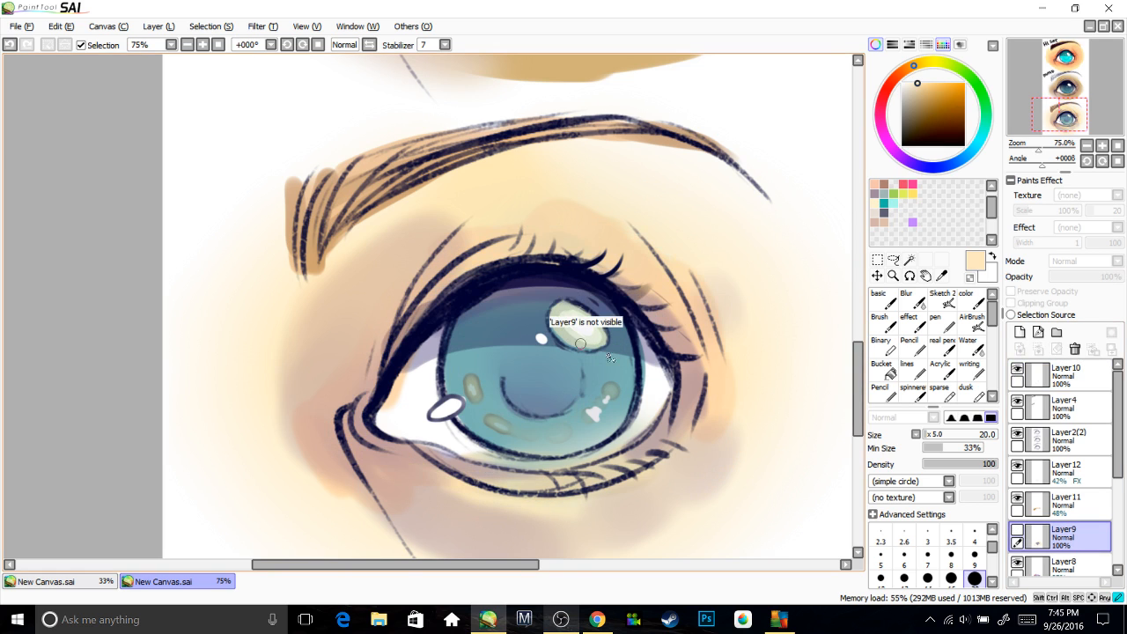
{"action": "left_click", "coordinate": [1017, 530]}
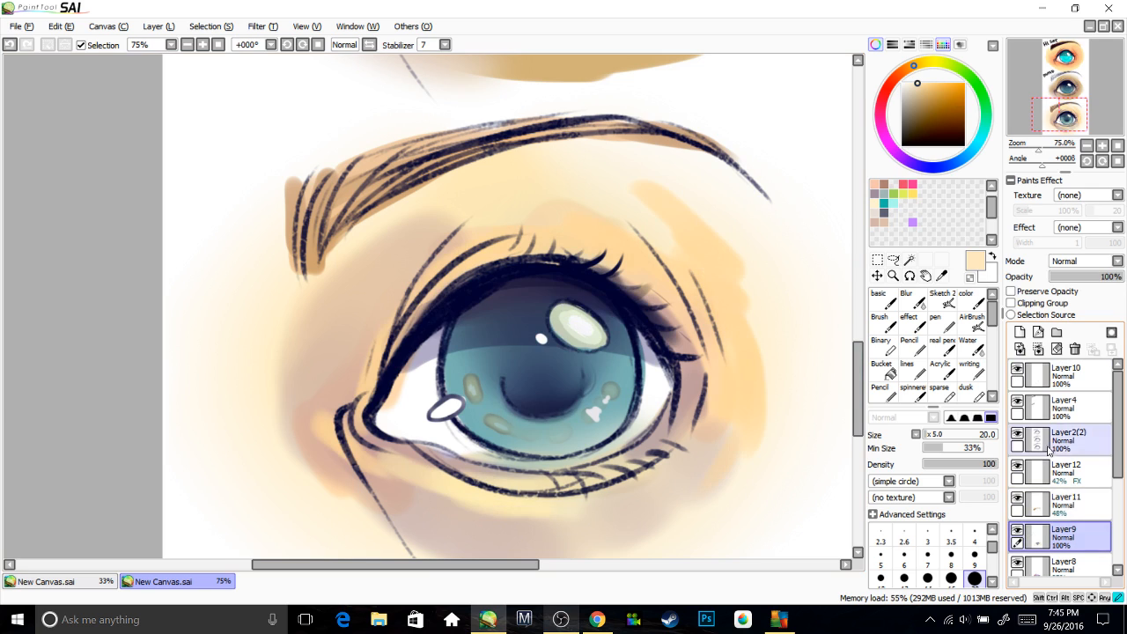
{"action": "left_click", "coordinate": [1049, 445]}
{"action": "left_click_drag", "start_coordinate": [570, 336], "coordinate": [557, 323]}
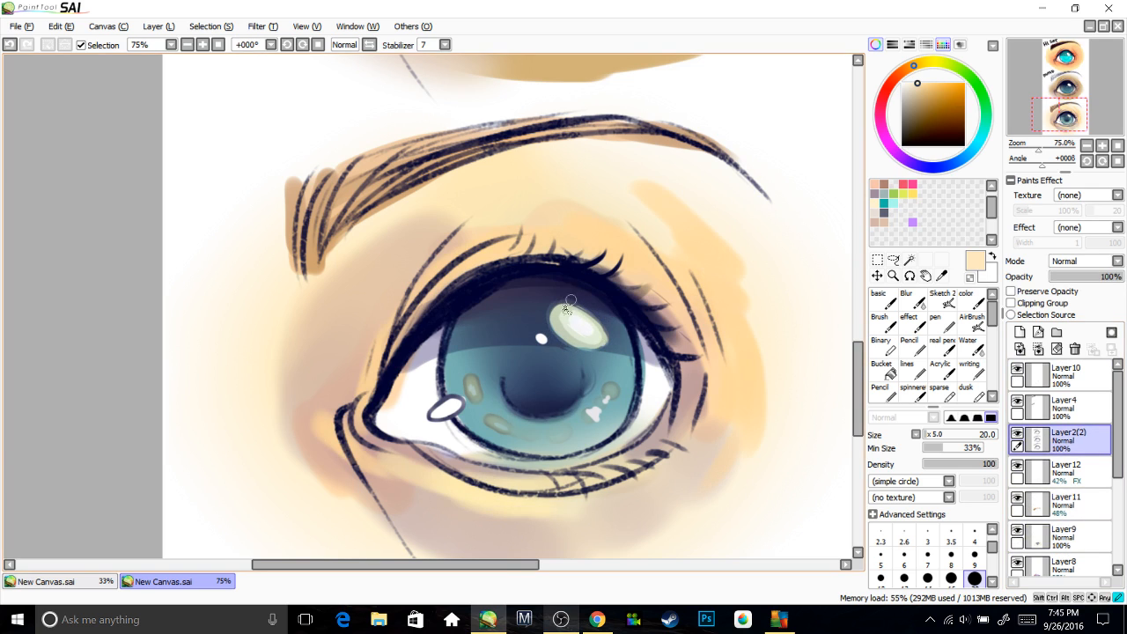
On Layer10, sample dark navy and paint longer, thicker lashes along the outer upper lid with the basic brush at size 35.
{"action": "key", "text": "ctrl+minus"}
{"action": "key", "text": "ctrl+minus"}
{"action": "key", "text": "ctrl+minus"}
{"action": "key", "text": "ctrl+plus"}
{"action": "key", "text": "ctrl+plus"}
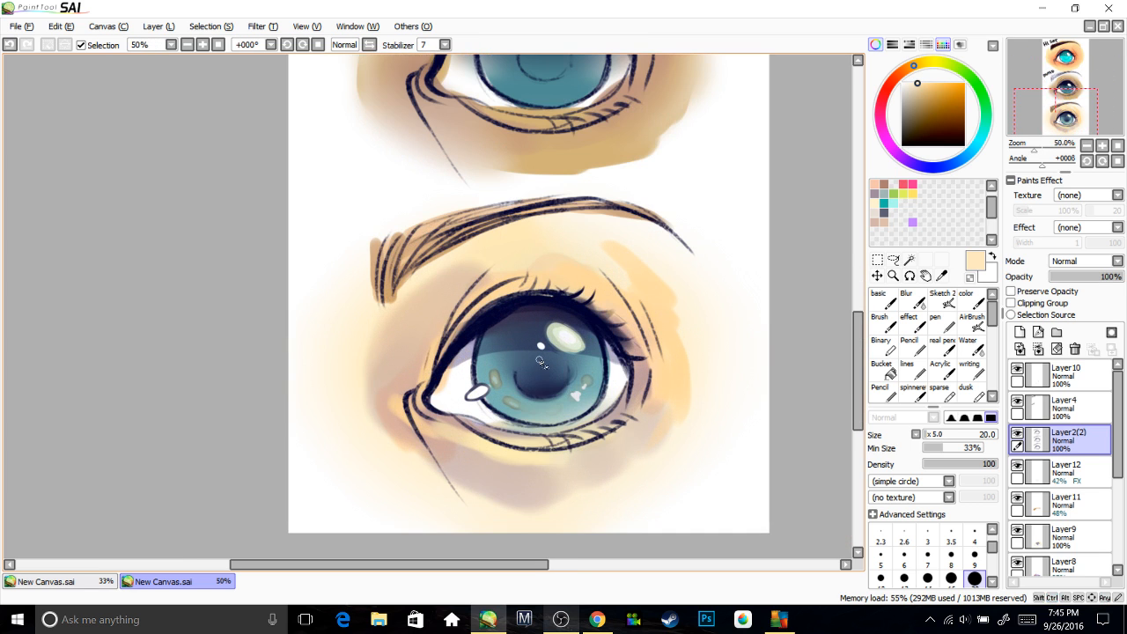
{"action": "mouse_move", "coordinate": [662, 317]}
{"action": "left_mouse_down"}
{"action": "mouse_move", "coordinate": [657, 293]}
{"action": "mouse_move", "coordinate": [654, 321]}
{"action": "left_mouse_up"}
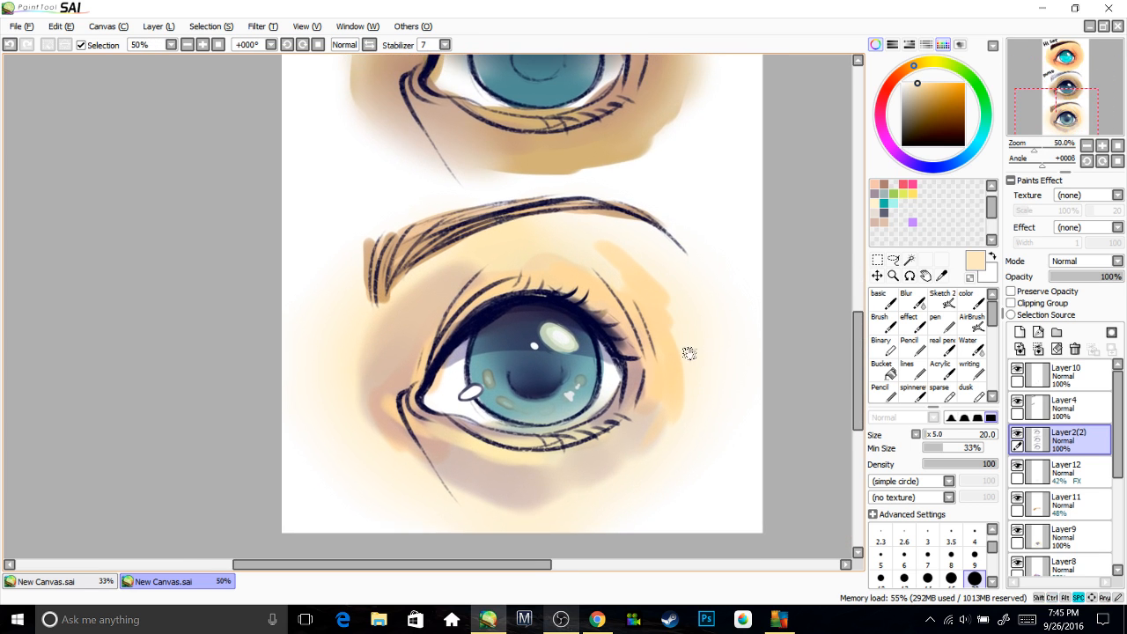
{"action": "left_click", "coordinate": [1051, 370]}
{"action": "left_click", "coordinate": [928, 434]}
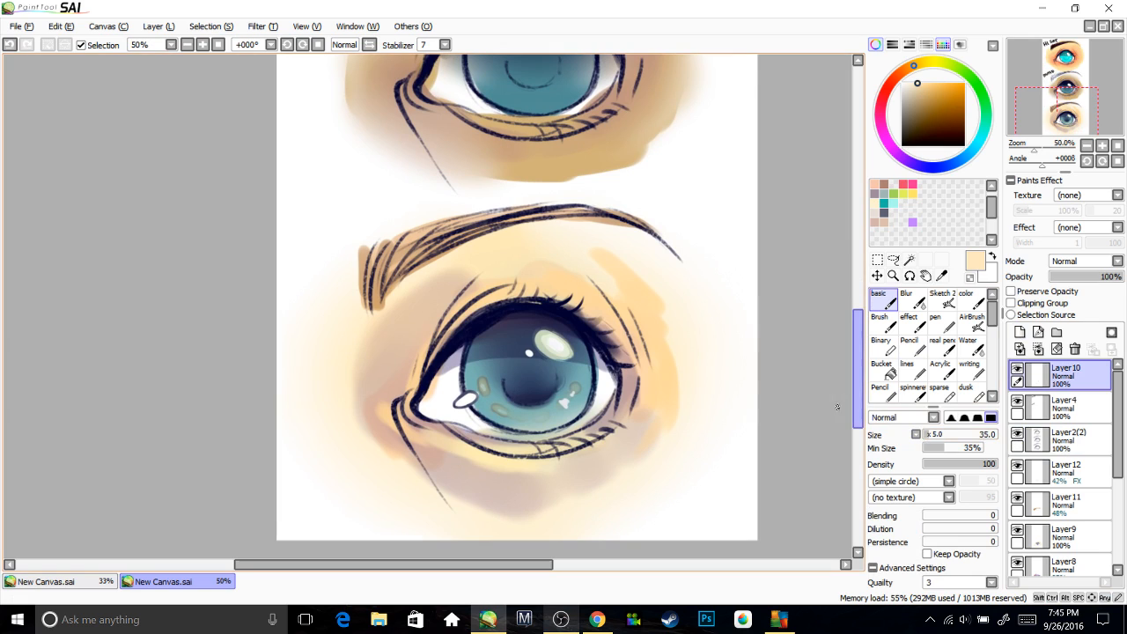
{"action": "right_click", "coordinate": [544, 327]}
{"action": "mouse_move", "coordinate": [571, 345]}
{"action": "left_mouse_down"}
{"action": "mouse_move", "coordinate": [575, 353]}
{"action": "mouse_move", "coordinate": [558, 350]}
{"action": "left_mouse_up"}
{"action": "right_click", "coordinate": [563, 352]}
{"action": "key", "text": "ctrl+z"}
{"action": "mouse_move", "coordinate": [594, 327]}
{"action": "left_mouse_down"}
{"action": "mouse_move", "coordinate": [588, 342]}
{"action": "mouse_move", "coordinate": [604, 322]}
{"action": "mouse_move", "coordinate": [624, 355]}
{"action": "left_mouse_up"}
{"action": "right_click", "coordinate": [581, 334]}
{"action": "mouse_move", "coordinate": [570, 368]}
{"action": "left_mouse_down"}
{"action": "mouse_move", "coordinate": [587, 349]}
{"action": "mouse_move", "coordinate": [646, 353]}
{"action": "left_mouse_up"}
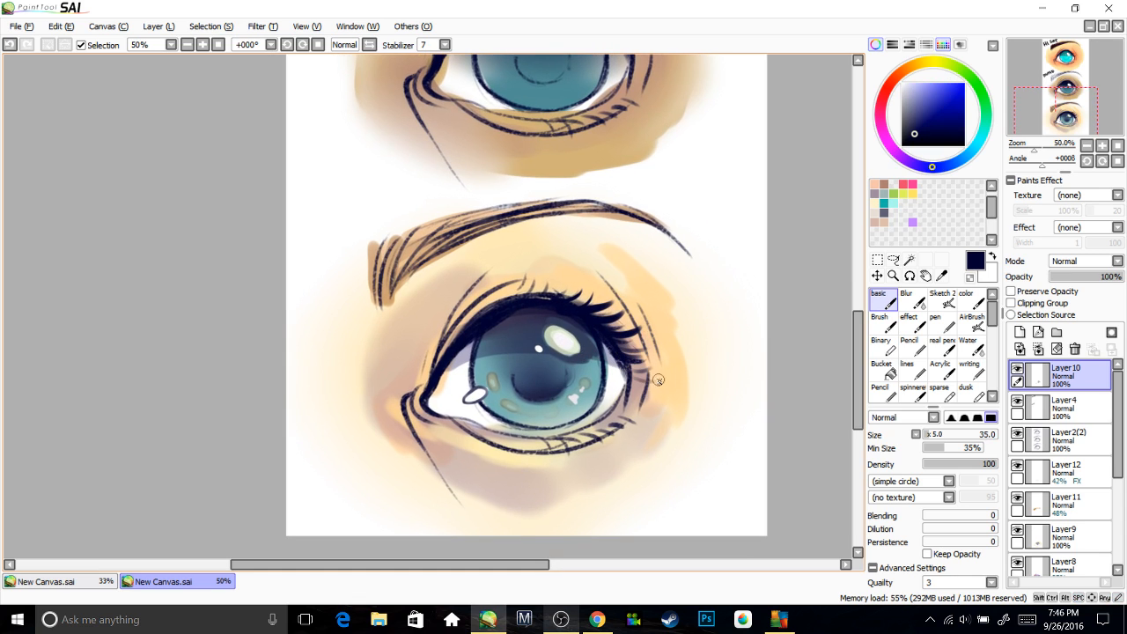
Mirror the canvas view and fill the bottom eye's pupil with dark navy on Layer10.
{"action": "key", "text": "h"}
{"action": "mouse_move", "coordinate": [317, 386]}
{"action": "left_mouse_down"}
{"action": "mouse_move", "coordinate": [396, 381]}
{"action": "mouse_move", "coordinate": [399, 365]}
{"action": "mouse_move", "coordinate": [433, 395]}
{"action": "left_mouse_up"}
{"action": "key", "text": "ctrl+z"}
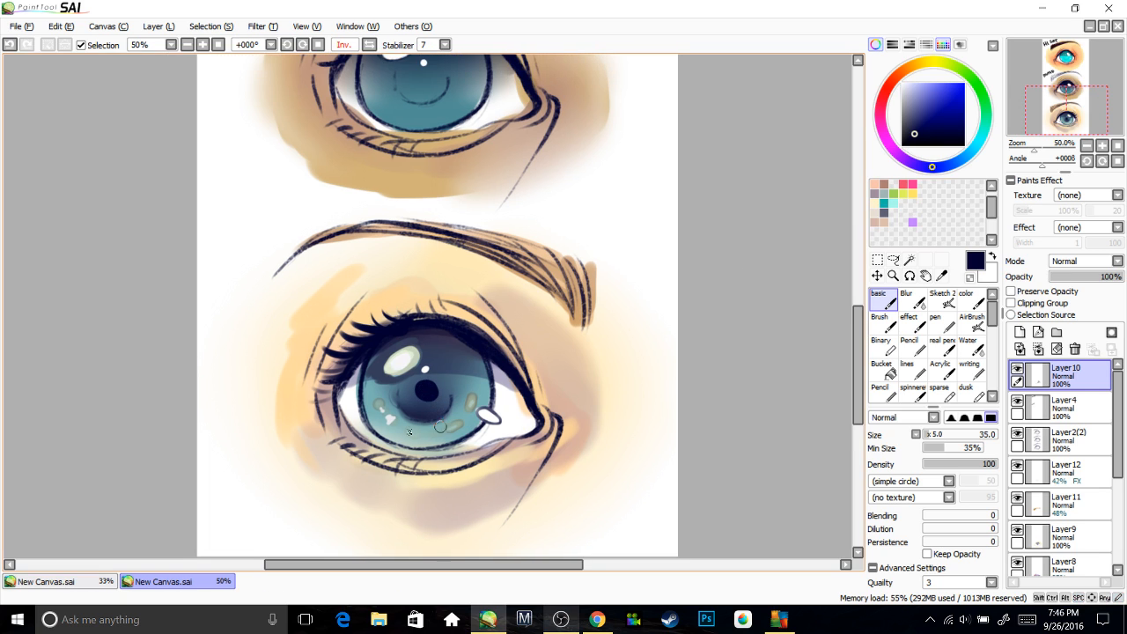
Sample the white of the bottom eye and try painting white strokes beside the lower outer edge of the iris.
{"action": "left_click", "coordinate": [489, 418], "text": "alt"}
{"action": "mouse_move", "coordinate": [342, 393]}
{"action": "left_mouse_down"}
{"action": "mouse_move", "coordinate": [358, 427]}
{"action": "mouse_move", "coordinate": [350, 403]}
{"action": "mouse_move", "coordinate": [430, 455]}
{"action": "left_mouse_up"}
{"action": "key", "text": "ctrl+z"}
{"action": "key", "text": "ctrl+z"}
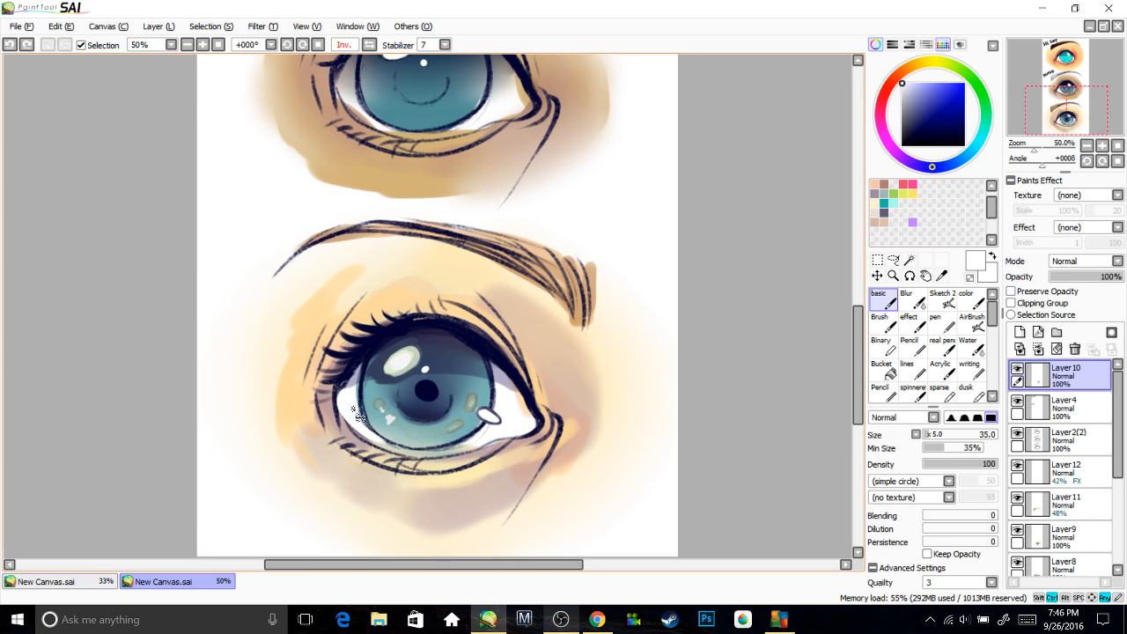
{"action": "mouse_move", "coordinate": [347, 401]}
{"action": "left_mouse_down"}
{"action": "mouse_move", "coordinate": [367, 431]}
{"action": "mouse_move", "coordinate": [395, 439]}
{"action": "left_mouse_up"}
Add a new layer above Layer10 and set its blending mode to Multiply.
{"action": "left_click", "coordinate": [426, 455], "text": "alt"}
{"action": "left_click", "coordinate": [1019, 331]}
{"action": "left_click", "coordinate": [1063, 262]}
{"action": "left_click", "coordinate": [1065, 286]}
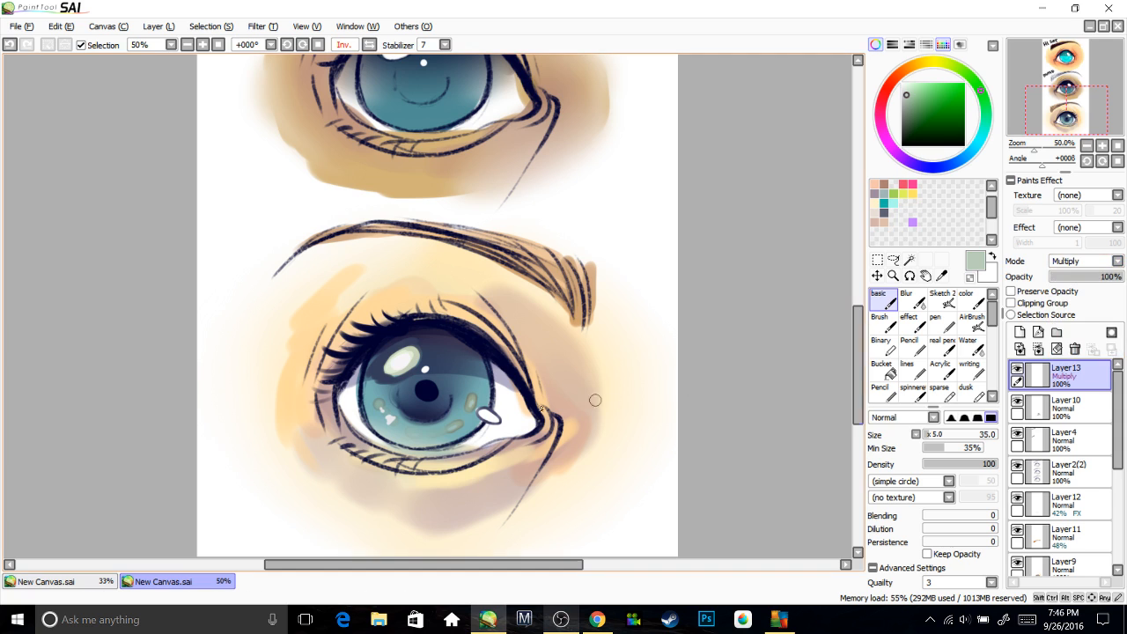
Choose a light grey and shade across the white of the bottom eye with the basic brush at size 120.
{"action": "left_click", "coordinate": [592, 397], "text": "alt"}
{"action": "left_click", "coordinate": [900, 91]}
{"action": "left_click", "coordinate": [921, 64]}
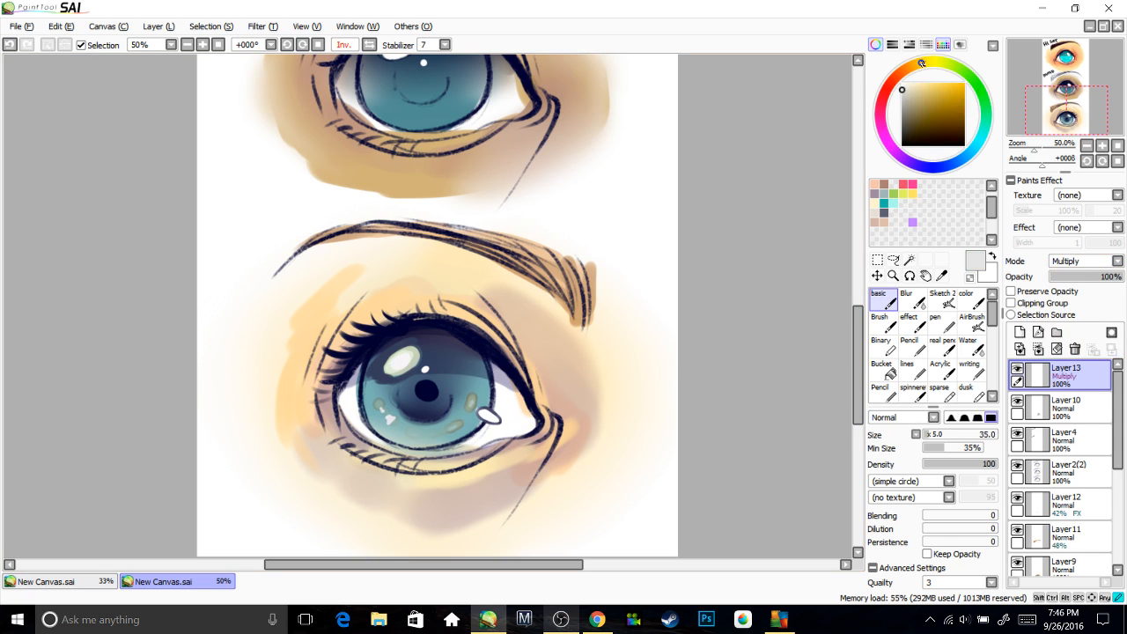
{"action": "scroll", "coordinate": [926, 211], "scroll_direction": "down", "scroll_amount": 2}
{"action": "left_click", "coordinate": [942, 435]}
{"action": "mouse_move", "coordinate": [335, 398]}
{"action": "left_mouse_down"}
{"action": "mouse_move", "coordinate": [409, 446]}
{"action": "mouse_move", "coordinate": [490, 449]}
{"action": "mouse_move", "coordinate": [469, 441]}
{"action": "mouse_move", "coordinate": [494, 380]}
{"action": "mouse_move", "coordinate": [529, 421]}
{"action": "left_mouse_up"}
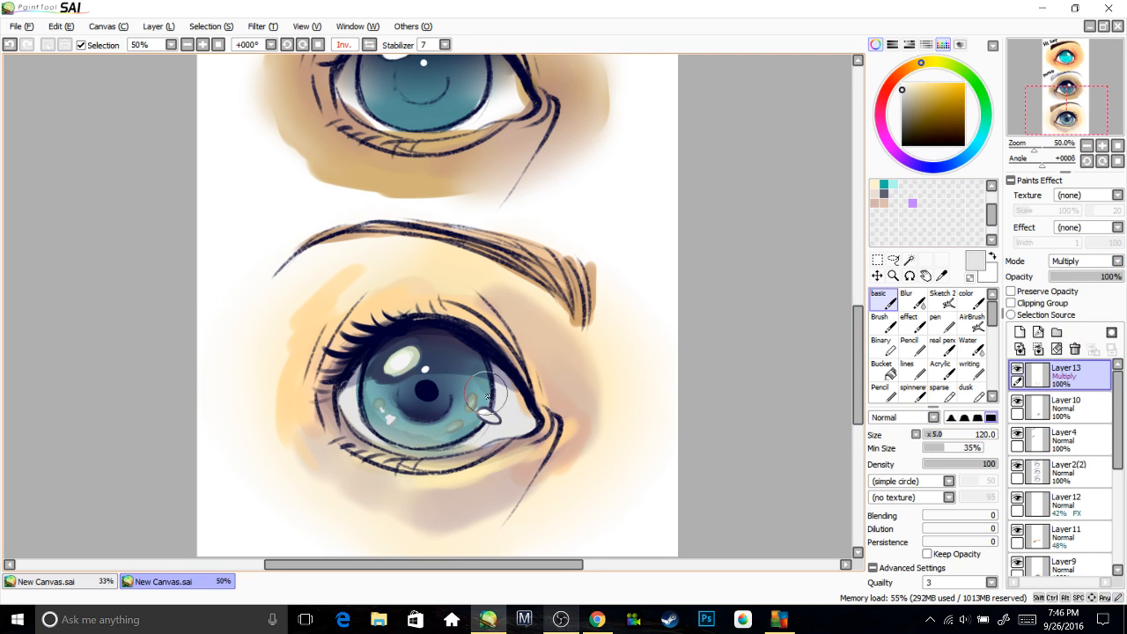
Restore the unmirrored view, choose a medium grey, and paint the upper lid's shadow on the eye white on both sides of the iris.
{"action": "key", "text": "h"}
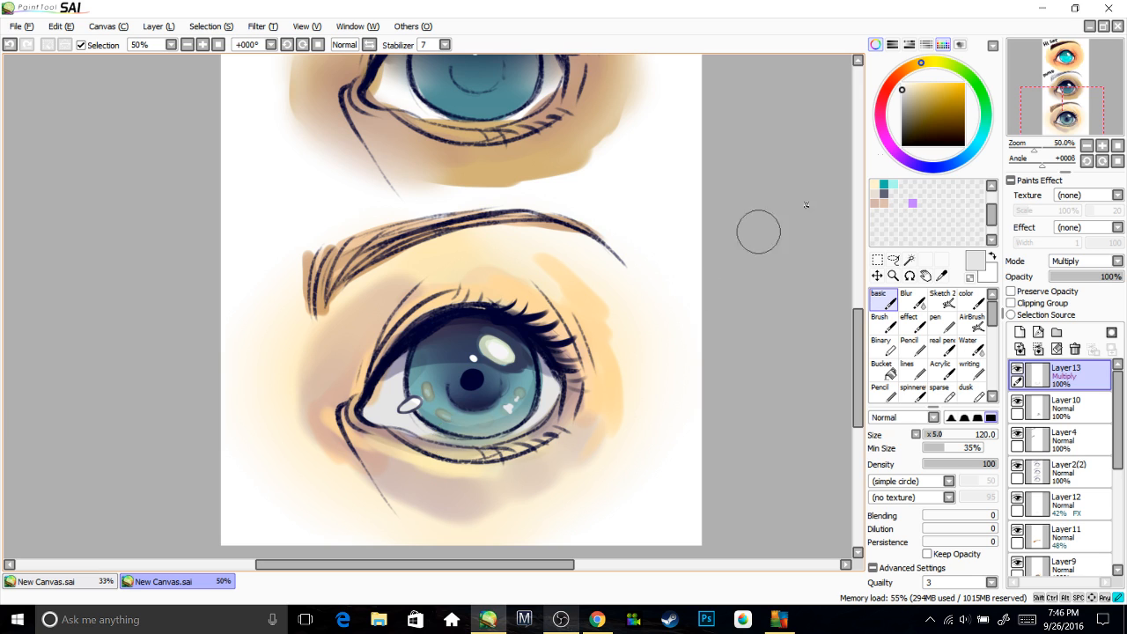
{"action": "left_click", "coordinate": [904, 107]}
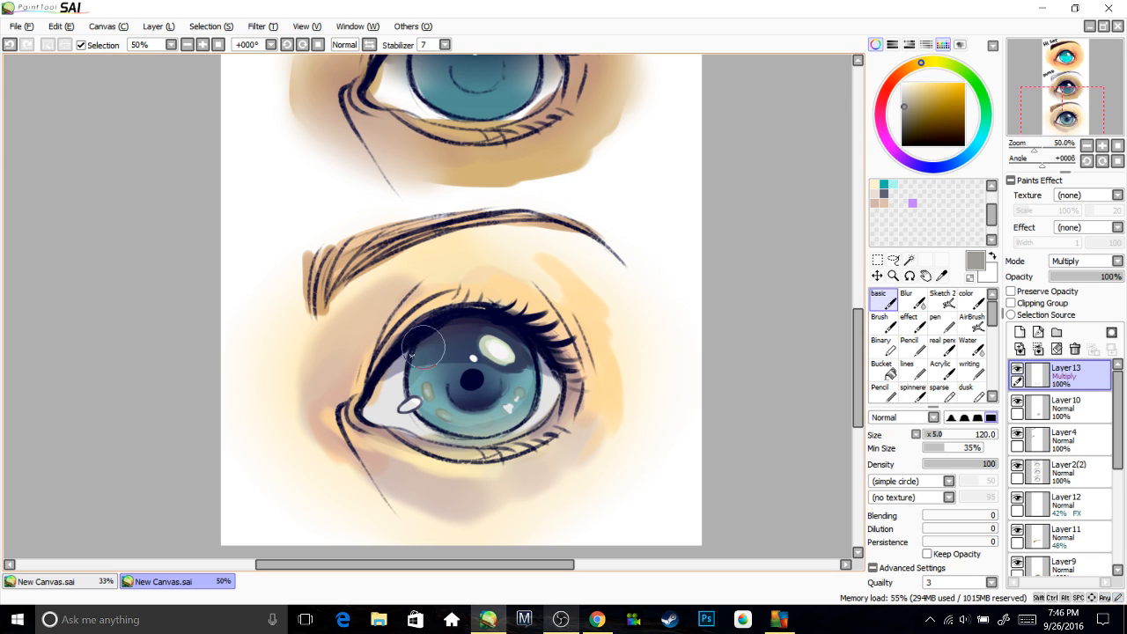
{"action": "left_click_drag", "start_coordinate": [407, 385], "coordinate": [395, 372]}
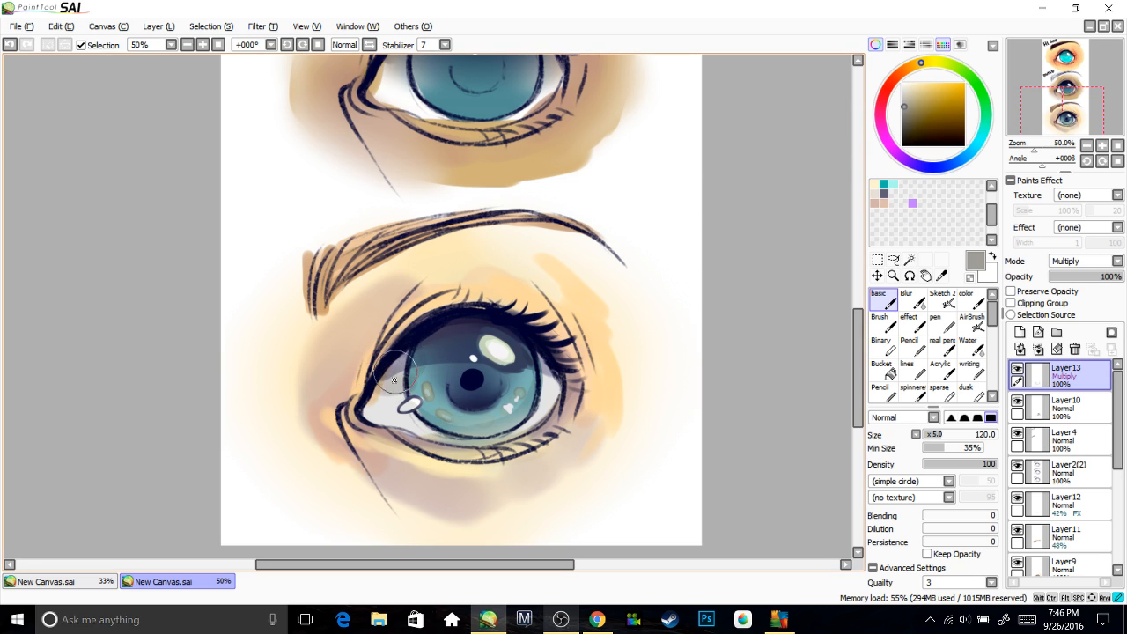
{"action": "mouse_move", "coordinate": [533, 365]}
{"action": "left_mouse_down"}
{"action": "mouse_move", "coordinate": [539, 374]}
{"action": "mouse_move", "coordinate": [530, 352]}
{"action": "mouse_move", "coordinate": [556, 365]}
{"action": "left_mouse_up"}
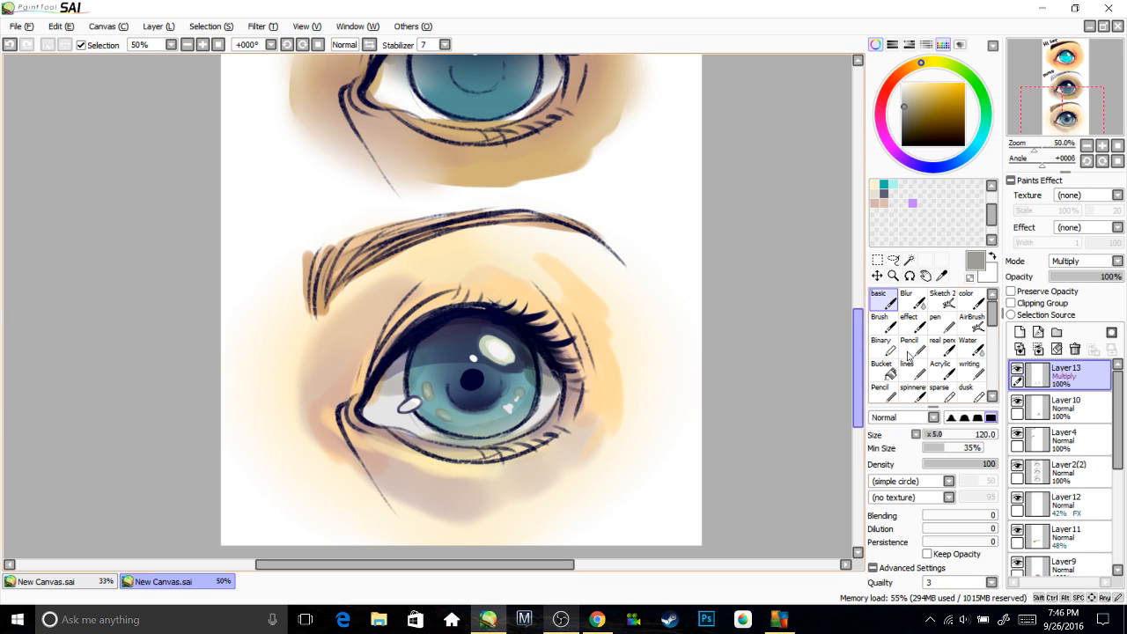
Add a new Normal layer above the Multiply layer and try a thin stroke on the bottom eye with the basic brush at size 5.
{"action": "left_click", "coordinate": [1021, 332]}
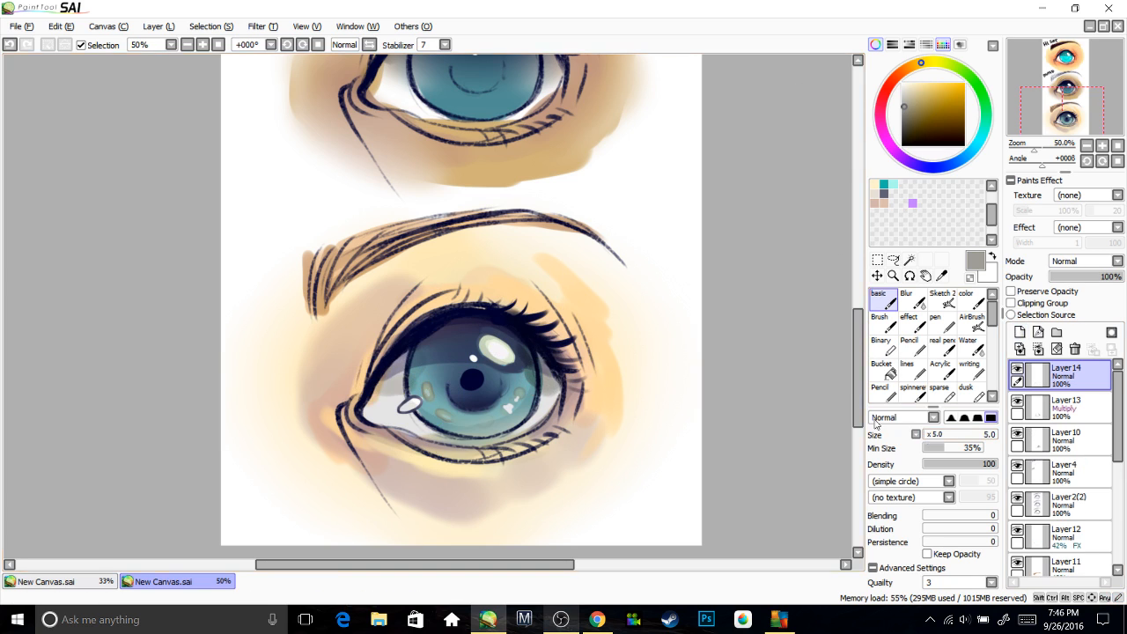
{"action": "scroll", "coordinate": [429, 311], "scroll_direction": "up", "scroll_amount": 1}
{"action": "left_click_drag", "start_coordinate": [474, 310], "coordinate": [599, 283]}
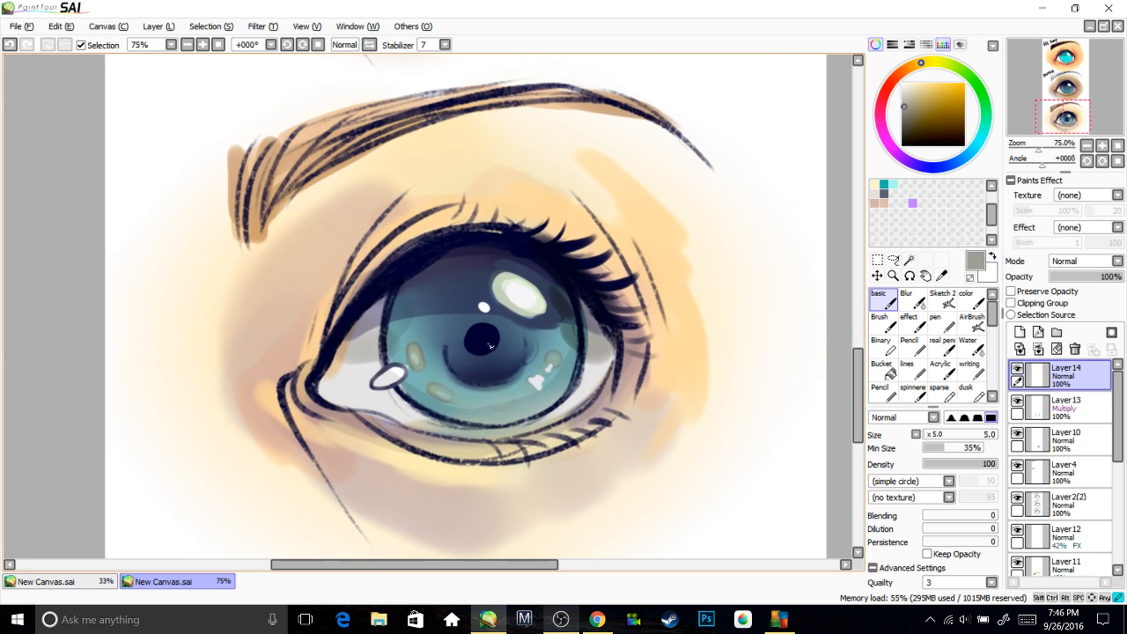
{"action": "key", "text": "ctrl+z"}
Erase the dark navy pupil fill from the bottom eye on Layer10.
{"action": "left_click", "coordinate": [926, 435]}
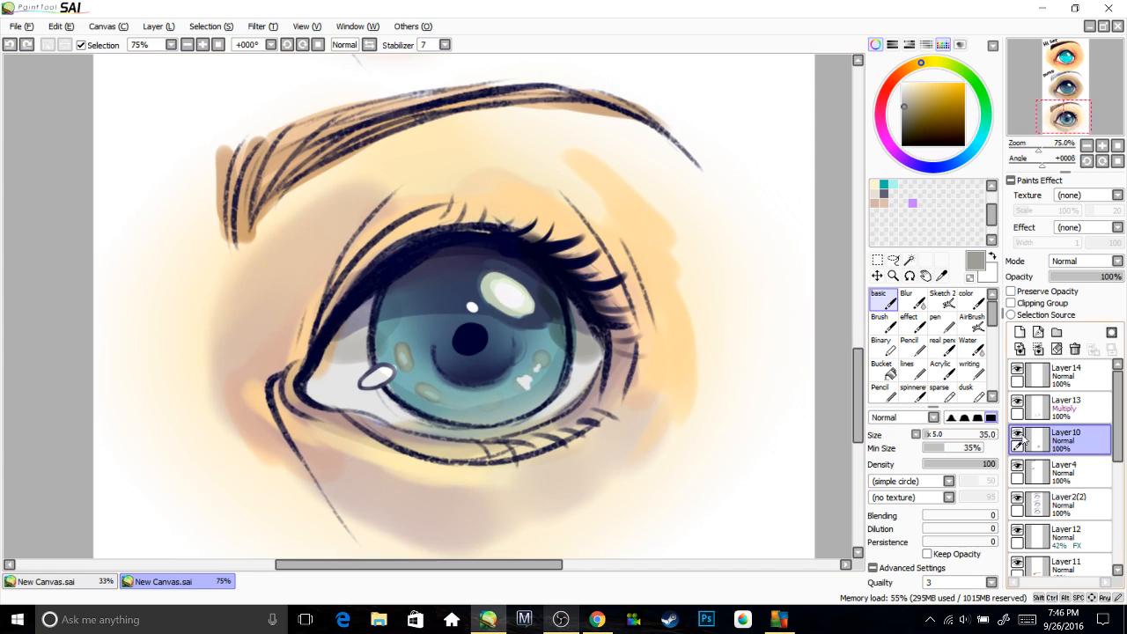
{"action": "key", "text": "e"}
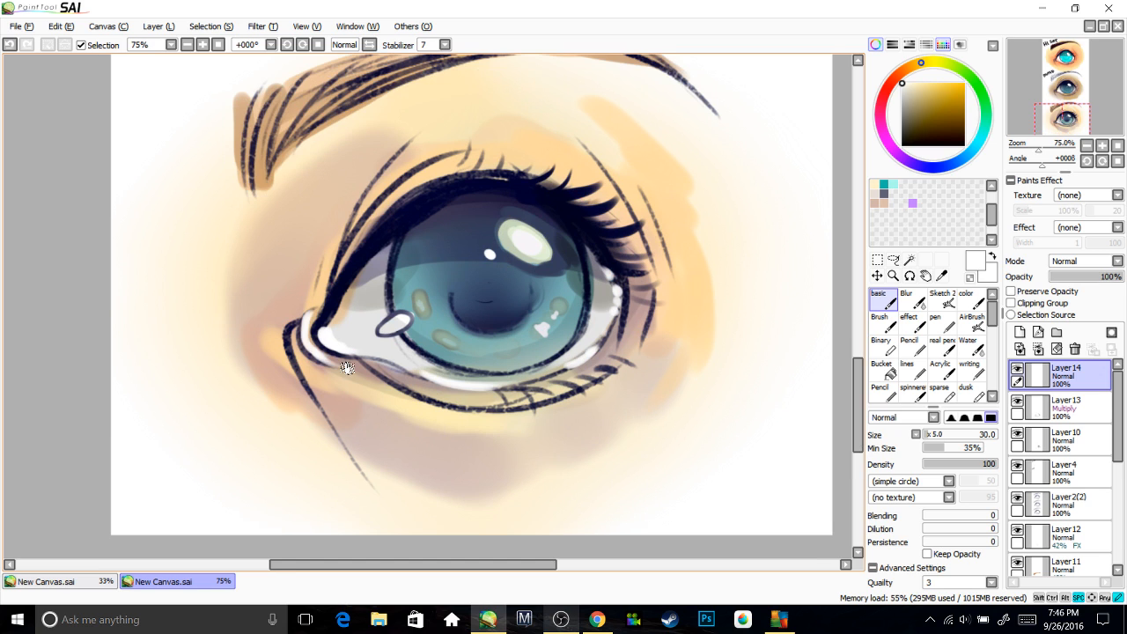
Paint white highlights along the bottom eye's lower rim and inner corner on Layer14 with the basic brush at size 30.
{"action": "left_click_drag", "start_coordinate": [346, 356], "coordinate": [374, 427]}
{"action": "key", "text": "ctrl+z"}
{"action": "scroll", "coordinate": [384, 452], "scroll_direction": "down", "scroll_amount": 1}
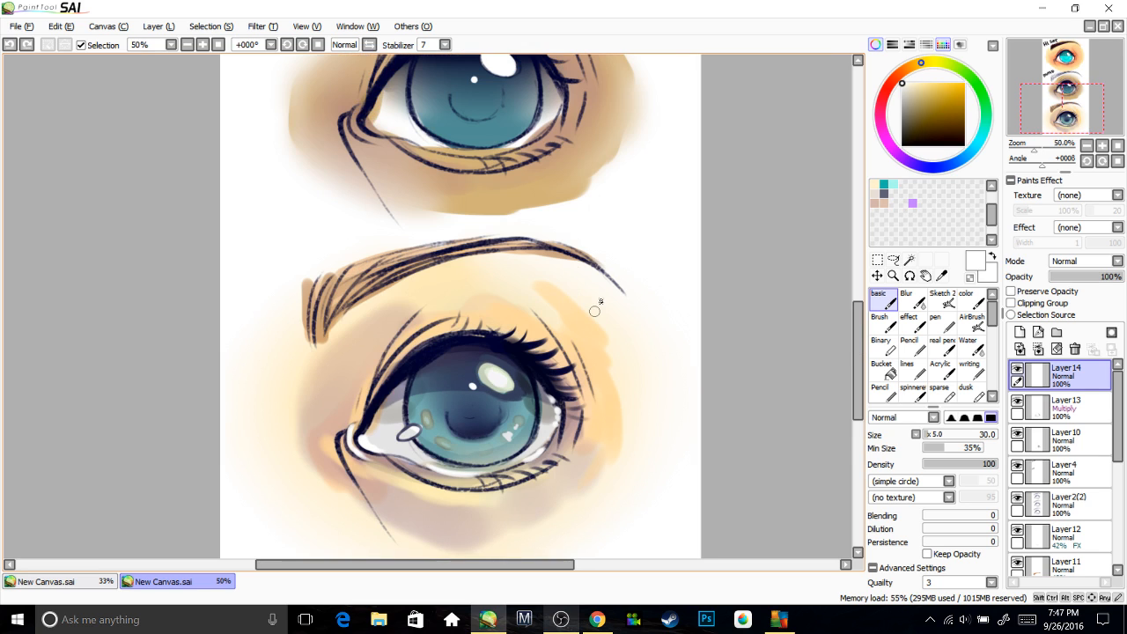